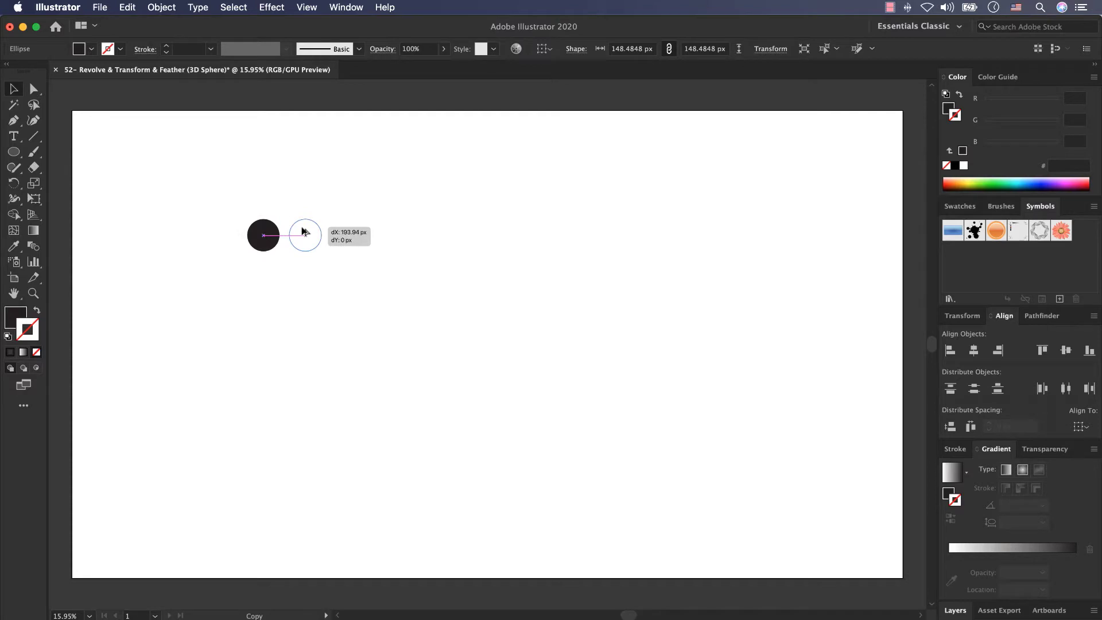
Copy the black circle about 194 px horizontally and repeat the duplication to build an evenly spaced row of circles
left_click_drag(304, 232, 304, 232)
key("ctrl+d")
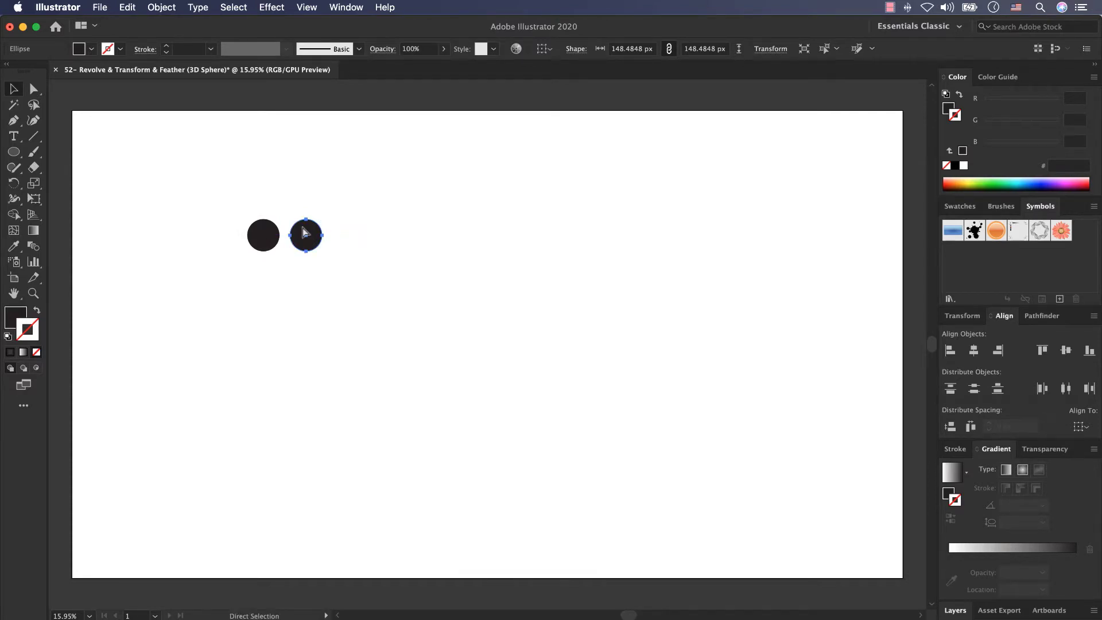
key("ctrl+d")
key("ctrl+d")
key("ctrl+d")
key("ctrl+d")
key("ctrl+d")
key("ctrl+d")
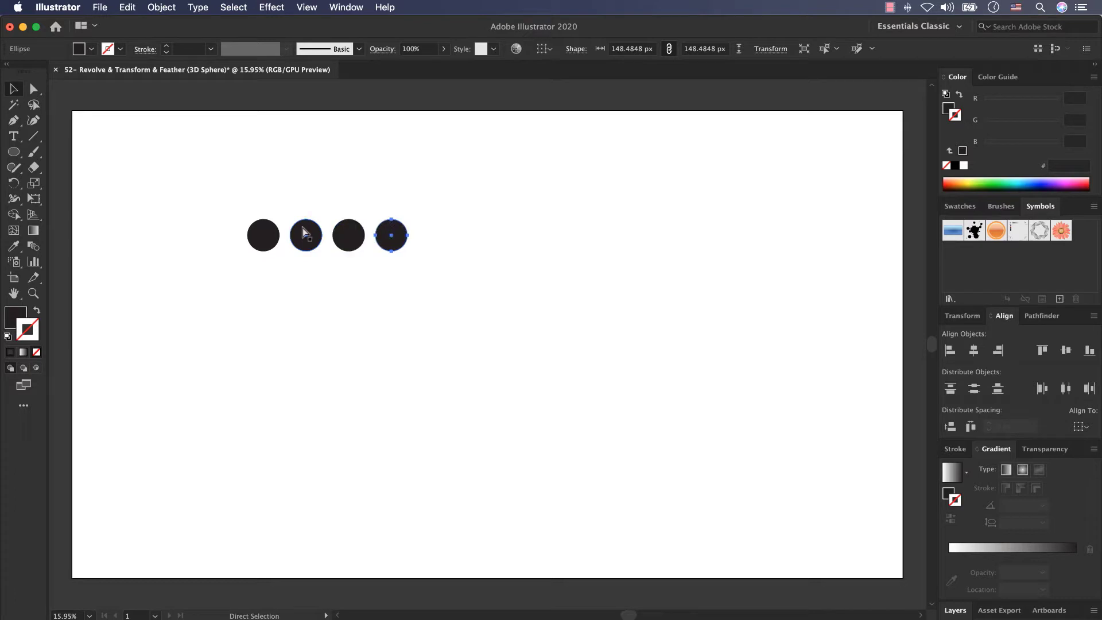
key("ctrl+d")
key("ctrl+d")
key("ctrl+d")
key("ctrl+d")
key("ctrl+d")
key("ctrl+d")
key("ctrl+d")
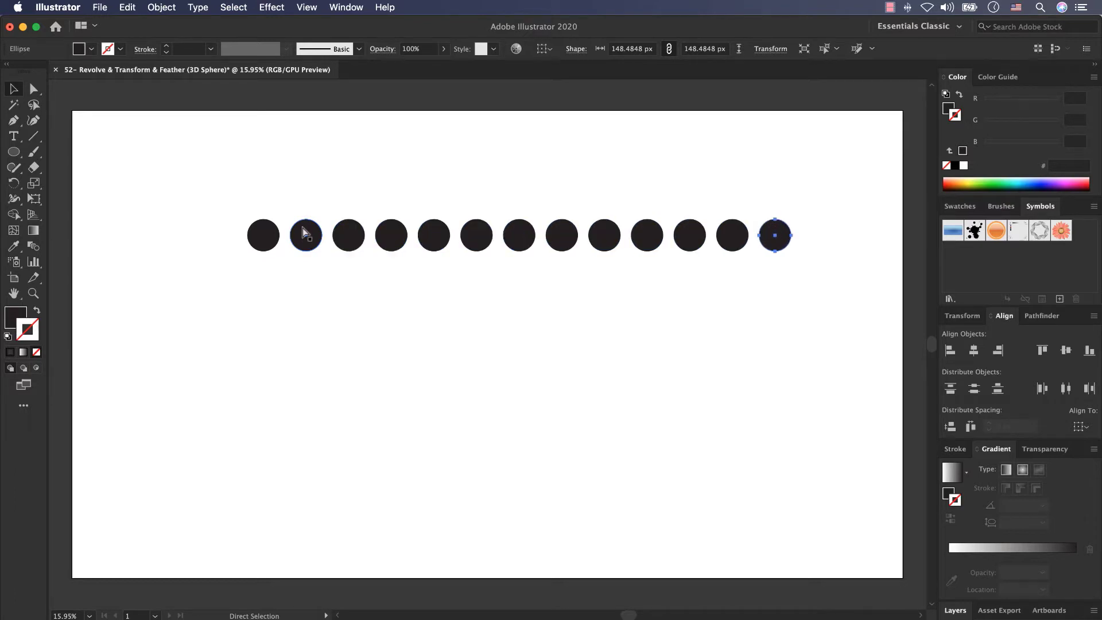
Duplicate the circle row below itself with a half-spacing stagger and group the two rows
key("v")
left_click_drag(185, 264, 773, 270)
left_click_drag(842, 178, 137, 295)
key("ctrl+g")
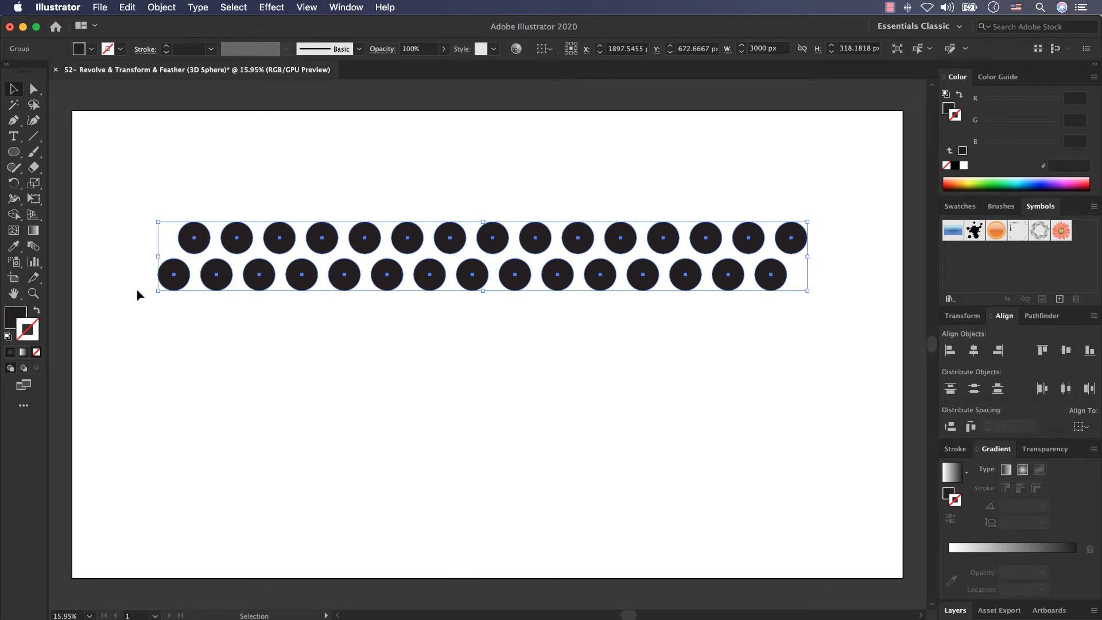
Copy the grouped two rows straight down and repeat the duplication until the staggered pattern extends well below the artboard
key("alt")
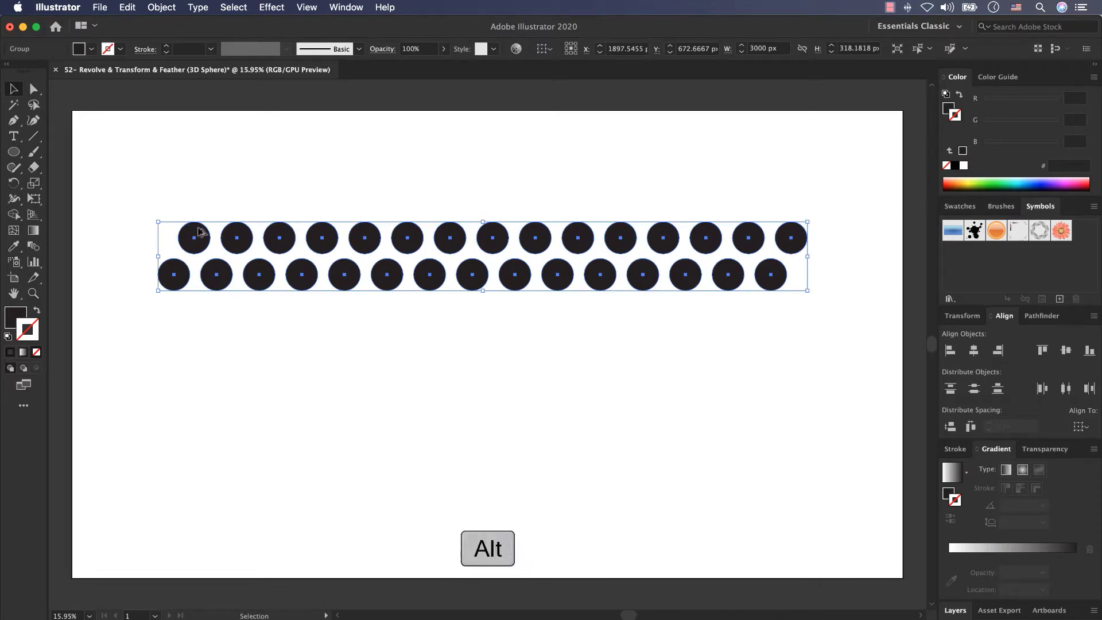
left_click_drag(198, 233, 200, 308)
key("ctrl+d")
key("ctrl+d")
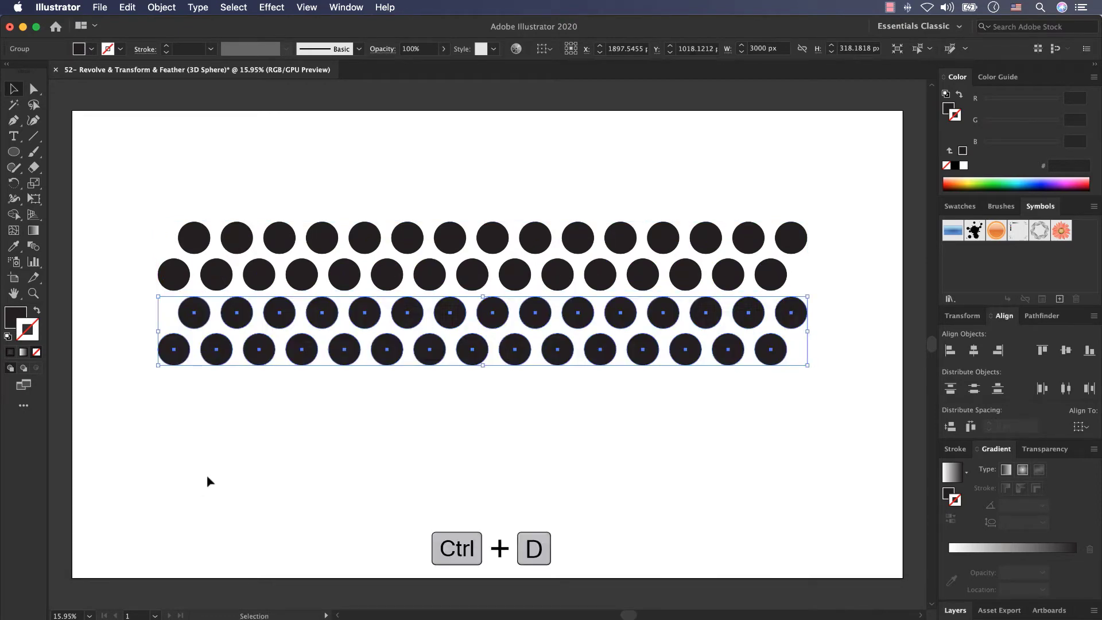
key("ctrl+d")
key("ctrl+d")
key("ctrl+d")
key("ctrl+d")
key("ctrl+d")
key("ctrl+d")
key("ctrl+d")
key("ctrl+d")
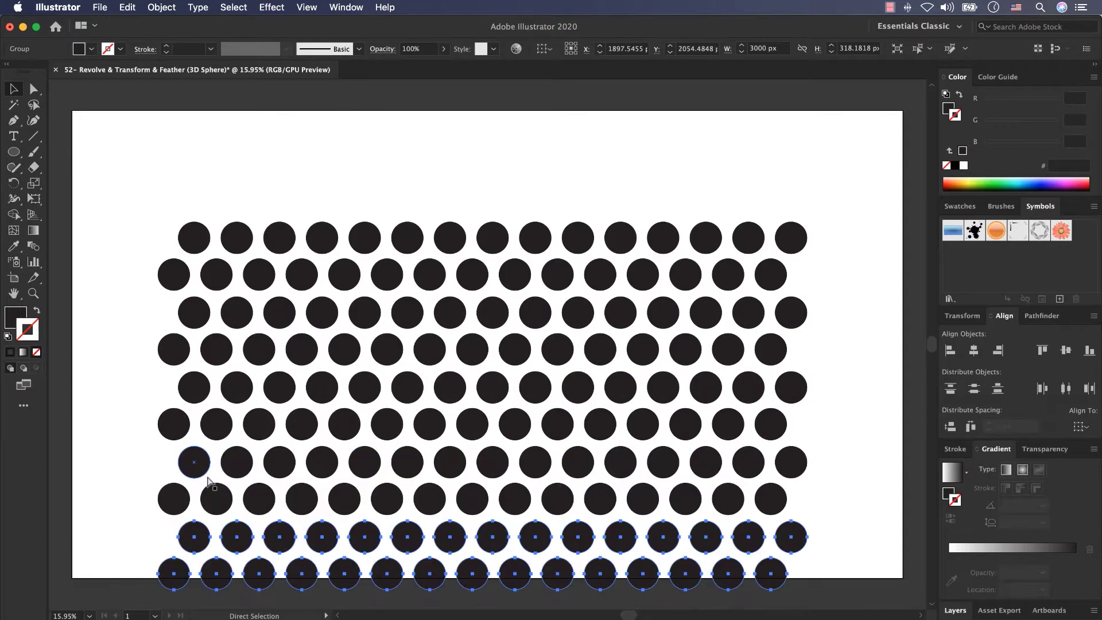
Select the entire circle pattern and rotate it 90 degrees
key("ctrl+minus")
key("v")
key("ctrl+a")
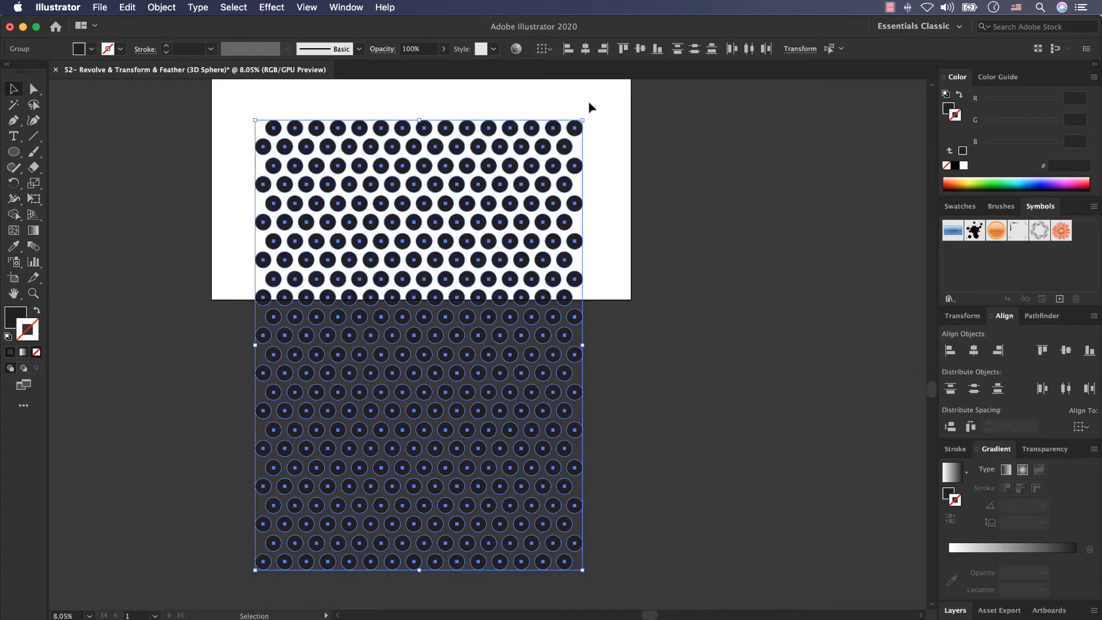
left_click_drag(593, 106, 543, 405)
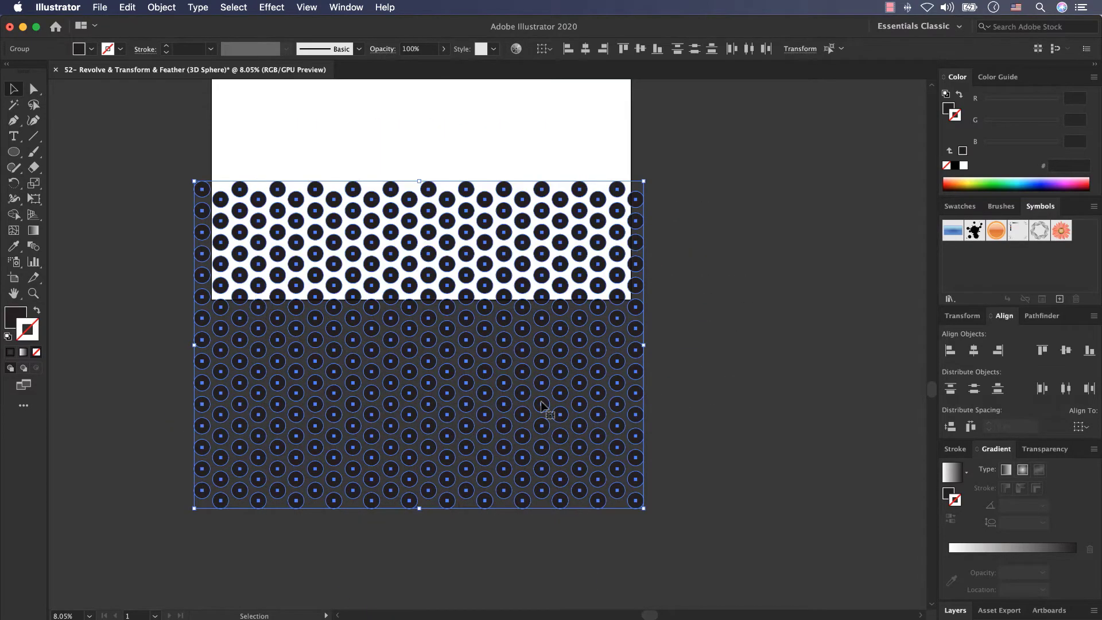
Scale the rotated pattern down proportionally and place it in the artboard's lower-left corner
left_click_drag(643, 181, 370, 384)
left_click_drag(299, 441, 326, 224)
scroll(326, 223, "up", 3)
scroll(326, 224, "up", 3)
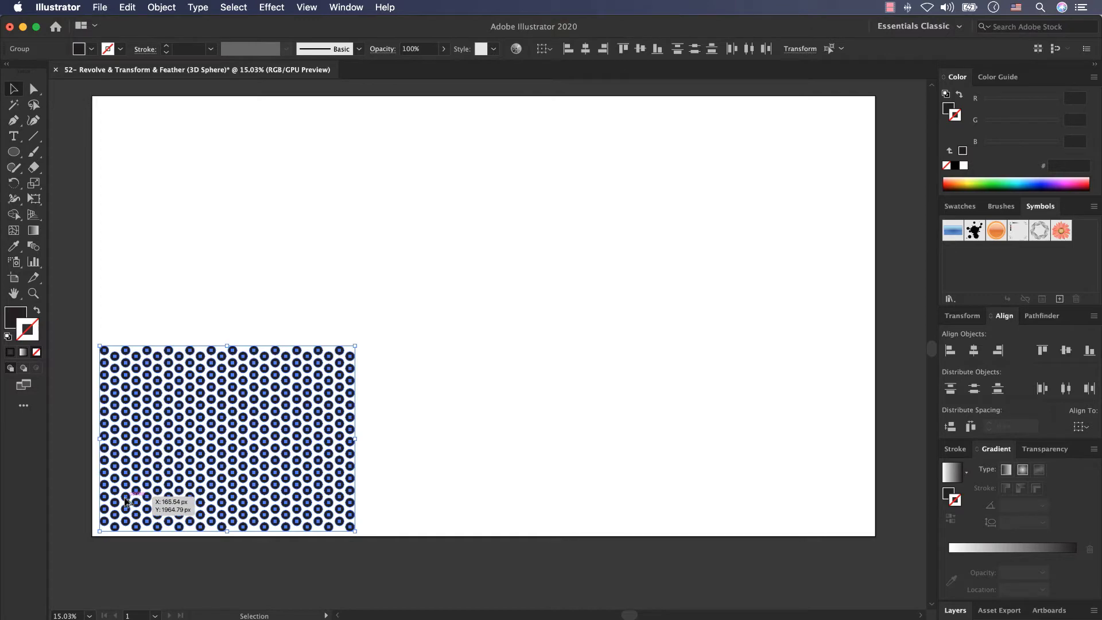
Duplicate the pattern block beside itself, and copy both blocks upward to form a two-by-two arrangement
left_click_drag(118, 504, 382, 500)
left_click_drag(724, 332, 147, 546)
left_click_drag(256, 366, 253, 182)
scroll(829, 204, "down", 1)
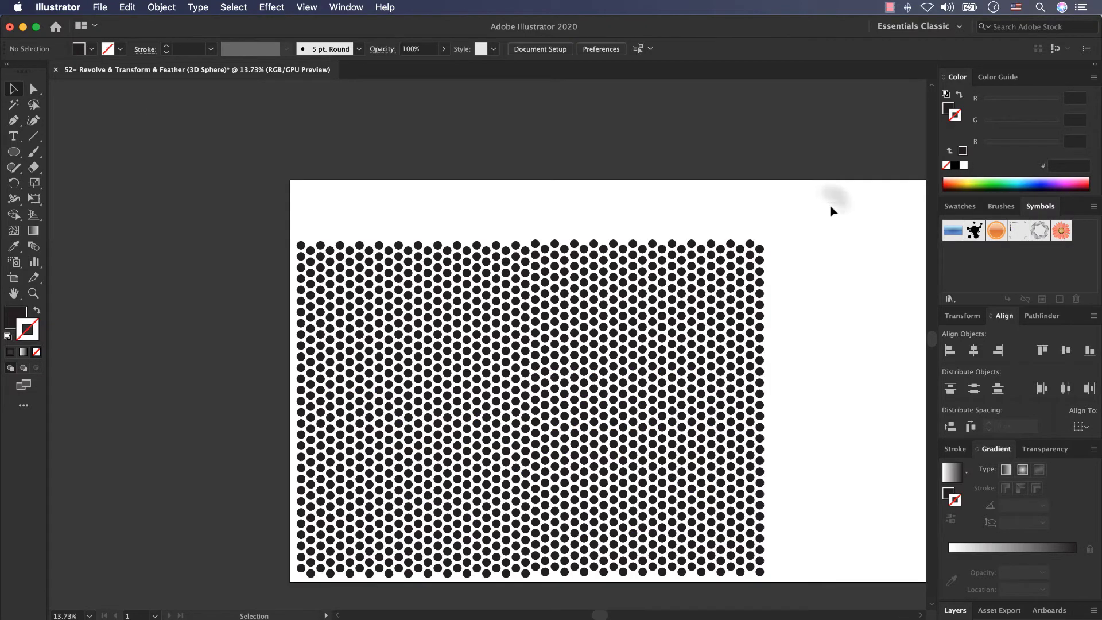
Group all the pattern blocks into one object and deselect it
left_click_drag(829, 204, 246, 586)
key("ctrl+g")
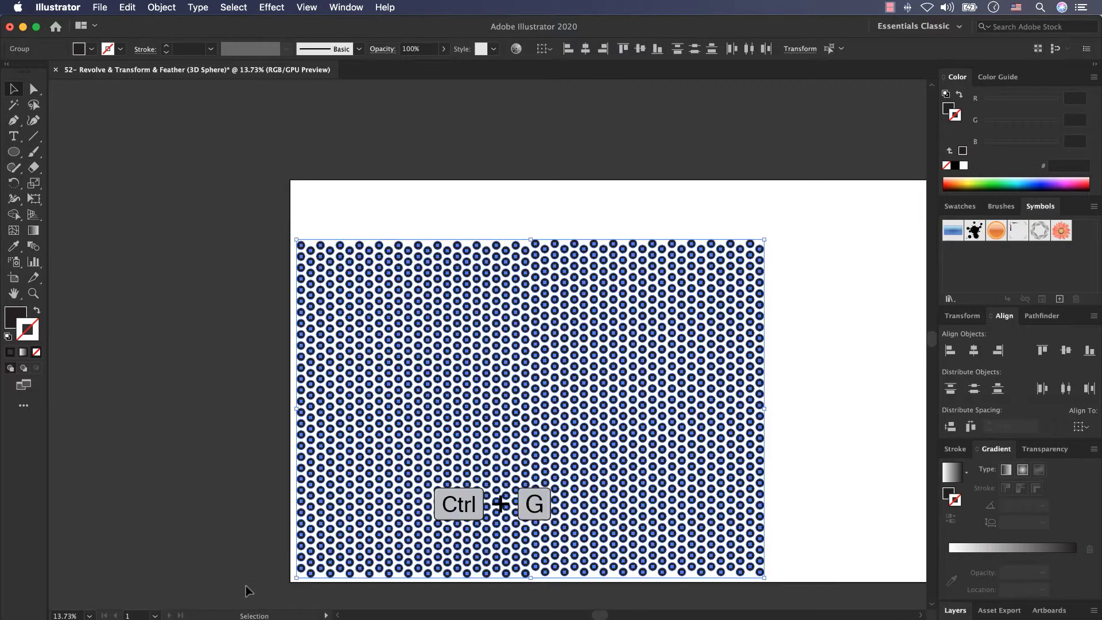
left_click(225, 515)
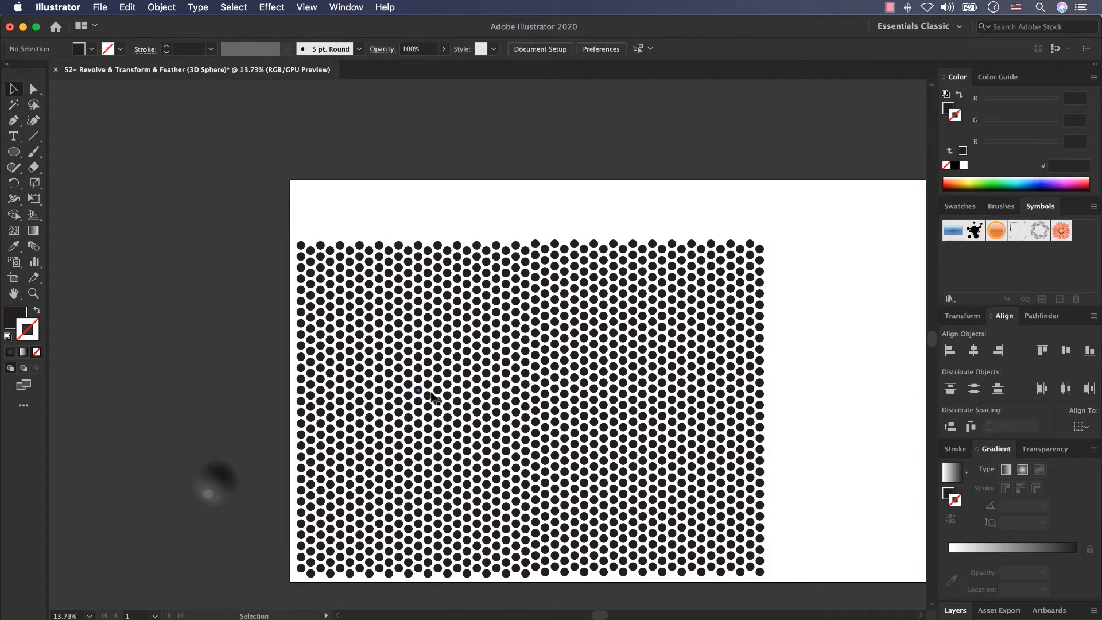
Create a dynamic movie clip symbol named "Small Circles" from the grouped circle pattern
left_click(443, 373)
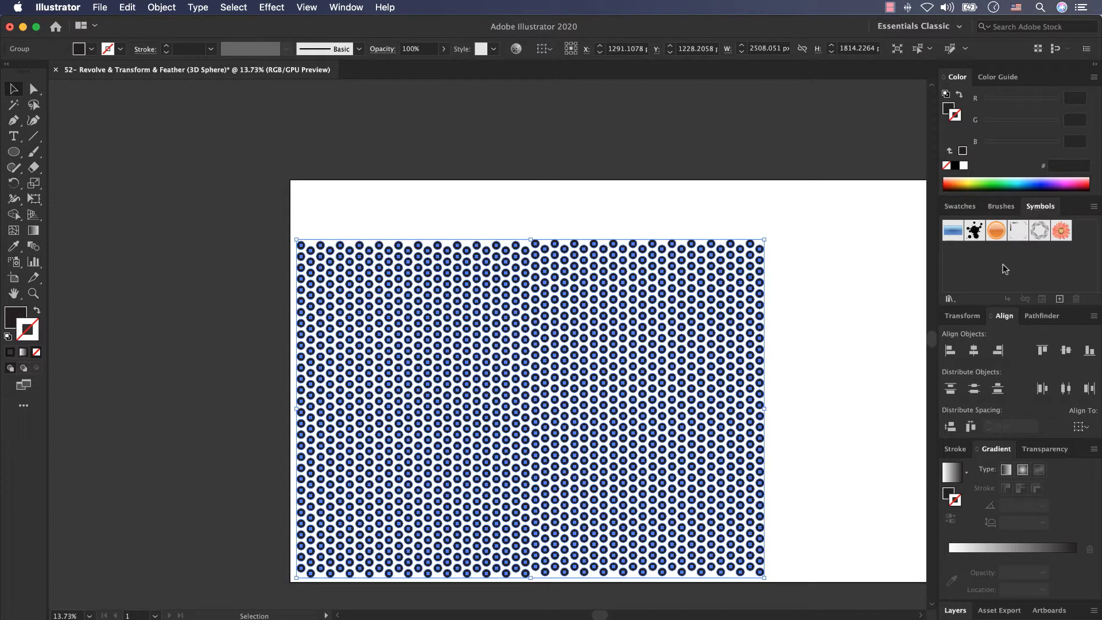
left_click(346, 7)
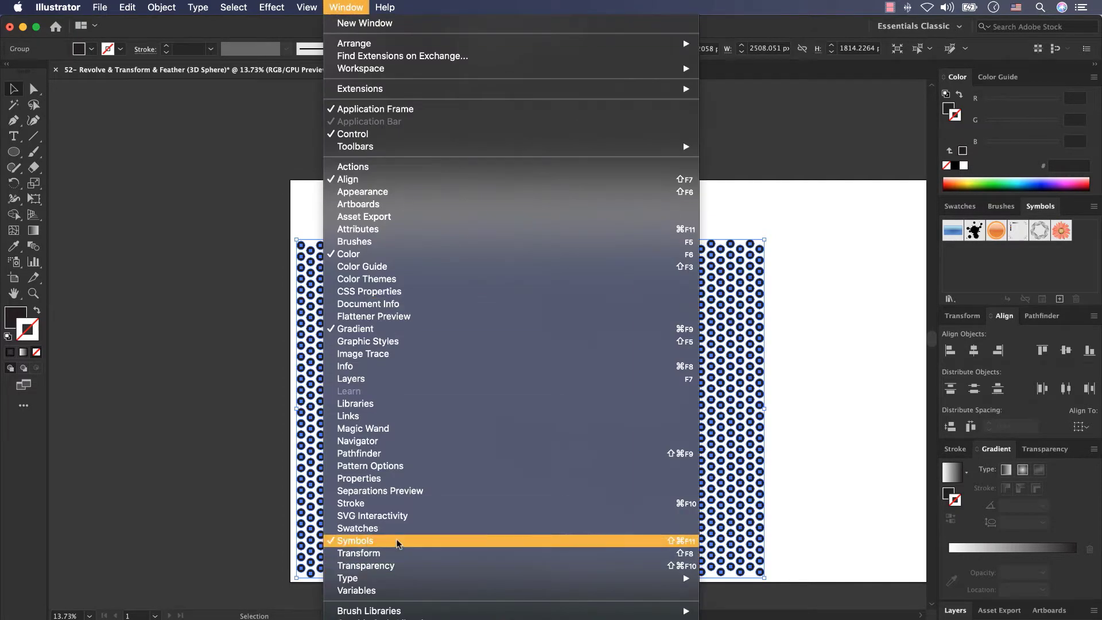
left_click(384, 546)
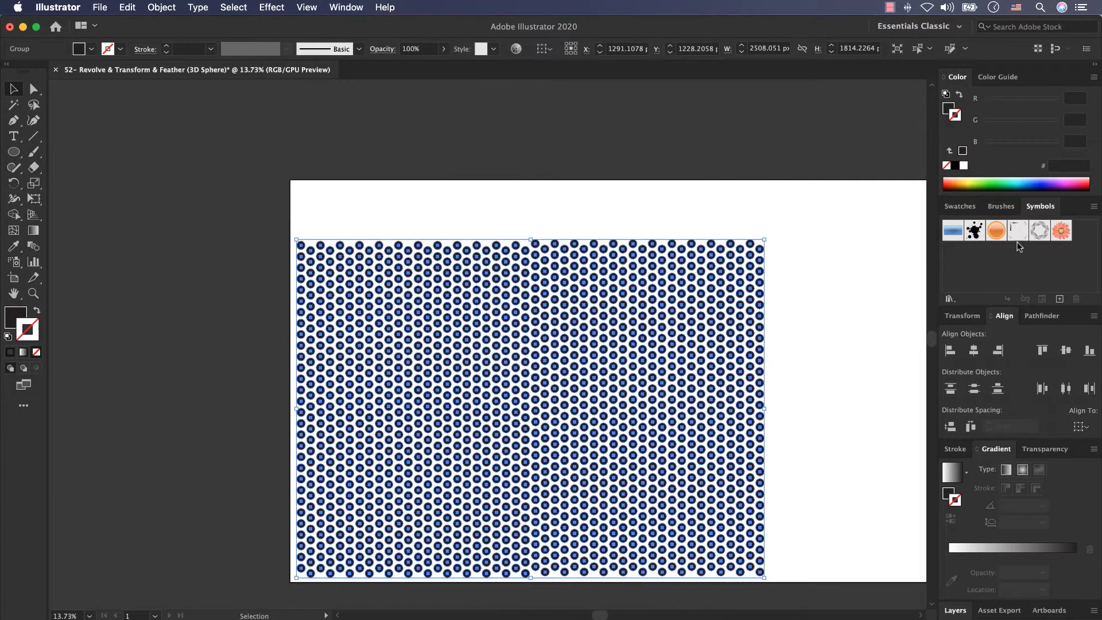
left_click(1059, 299)
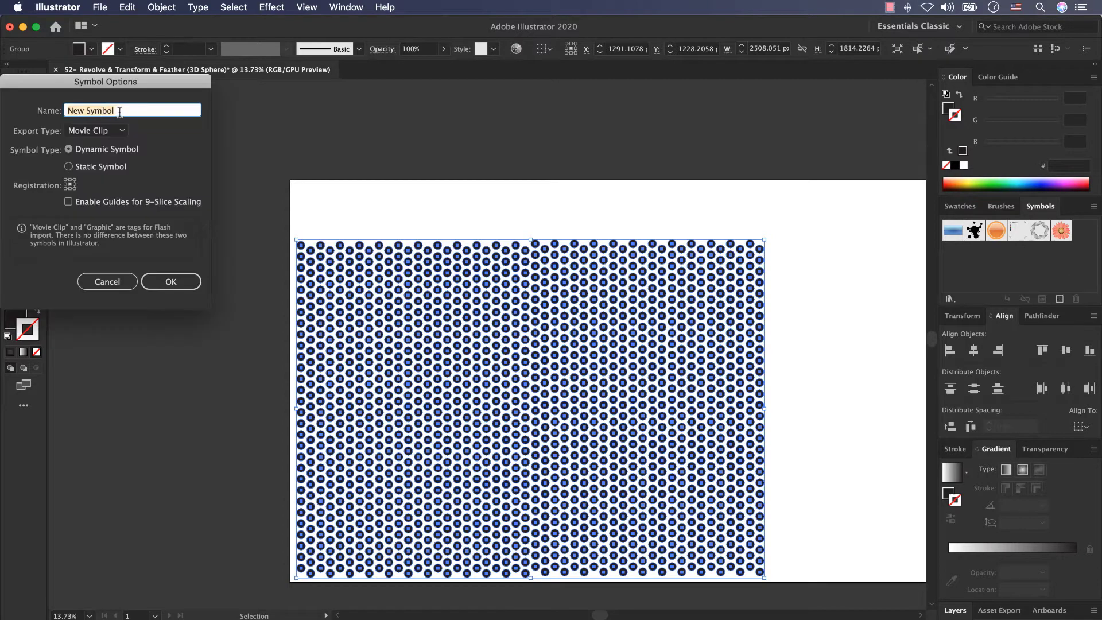
type("Small Circles")
left_click(163, 286)
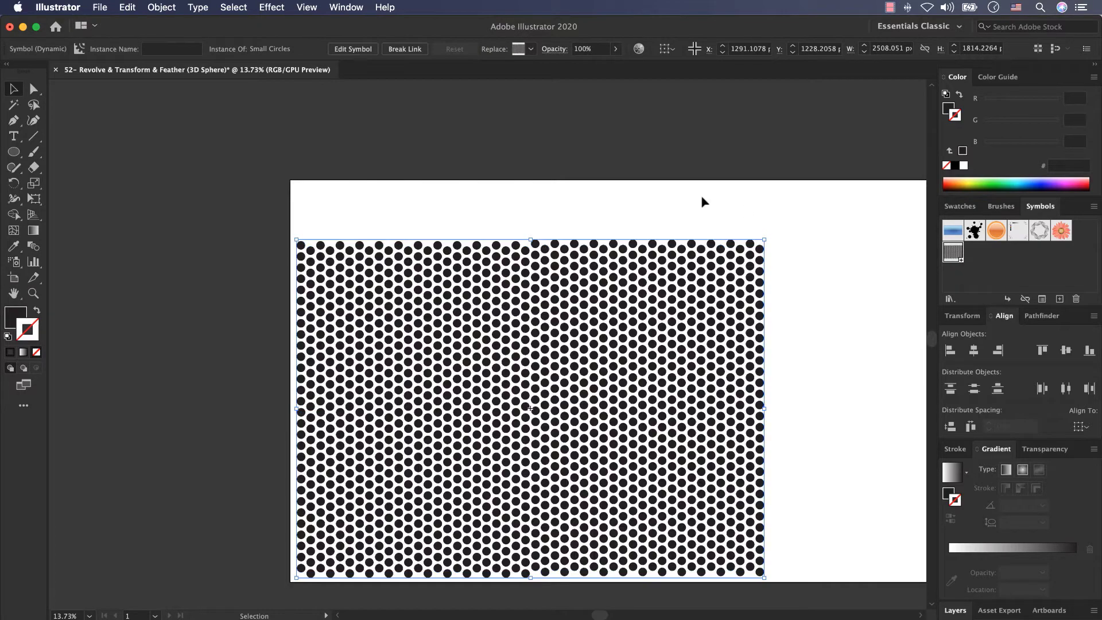
Move the Small Circles instance off the artboard to its lower left and deselect it
left_click(702, 196)
scroll(702, 196, "down", 5)
left_click_drag(701, 196, 650, 203)
left_click(626, 259)
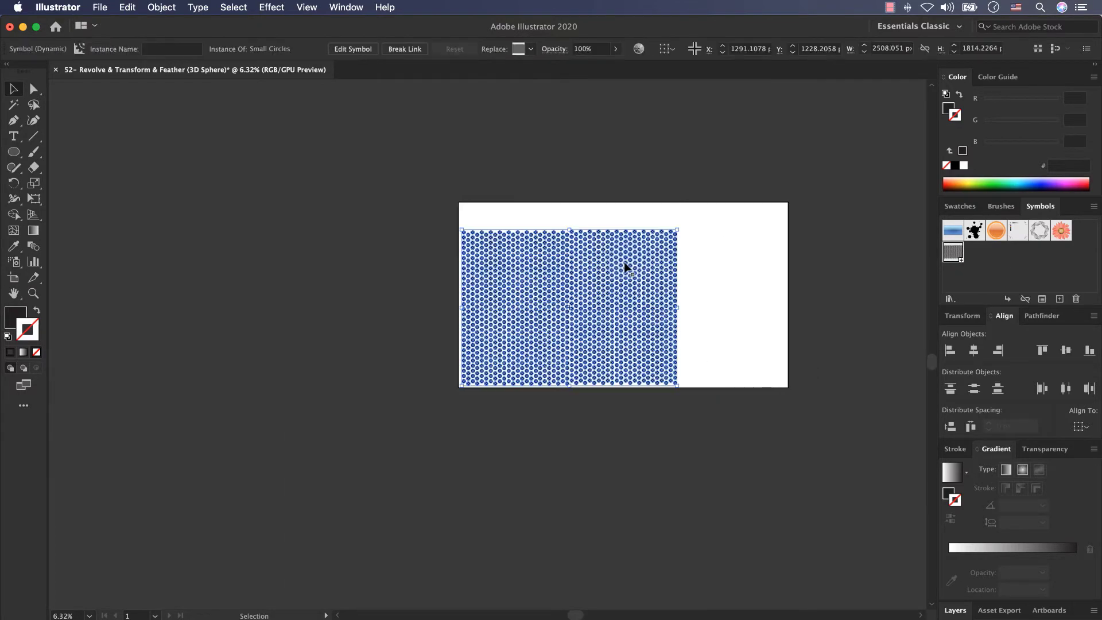
left_click_drag(626, 267, 285, 359)
left_click(419, 373)
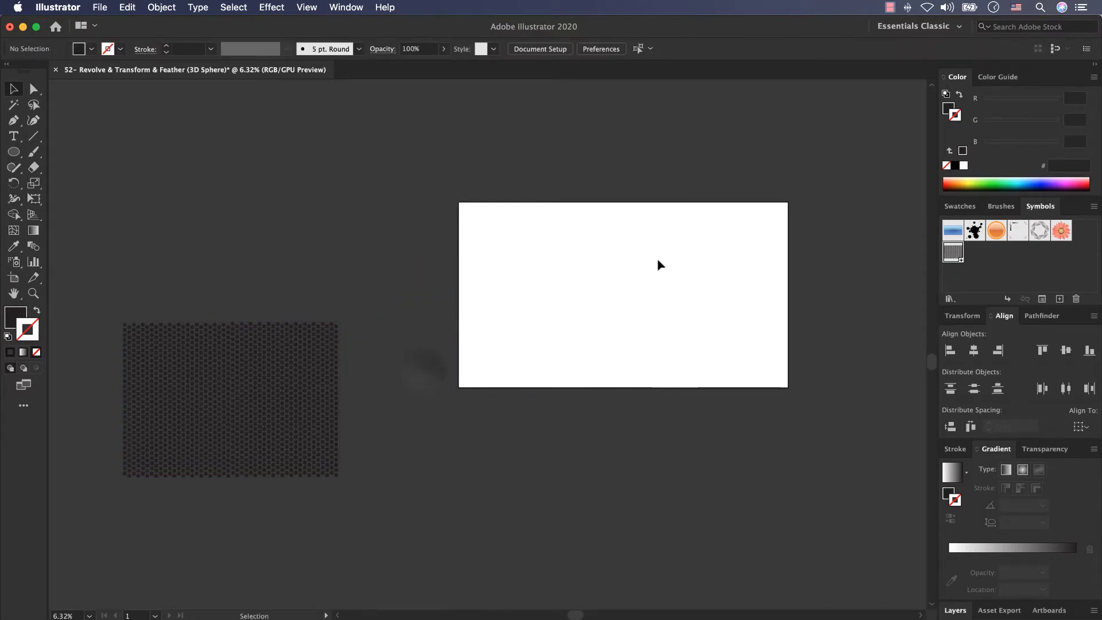
Draw a circle about 1565 px in diameter outward from the artboard's centre
scroll(653, 298, "up", 5)
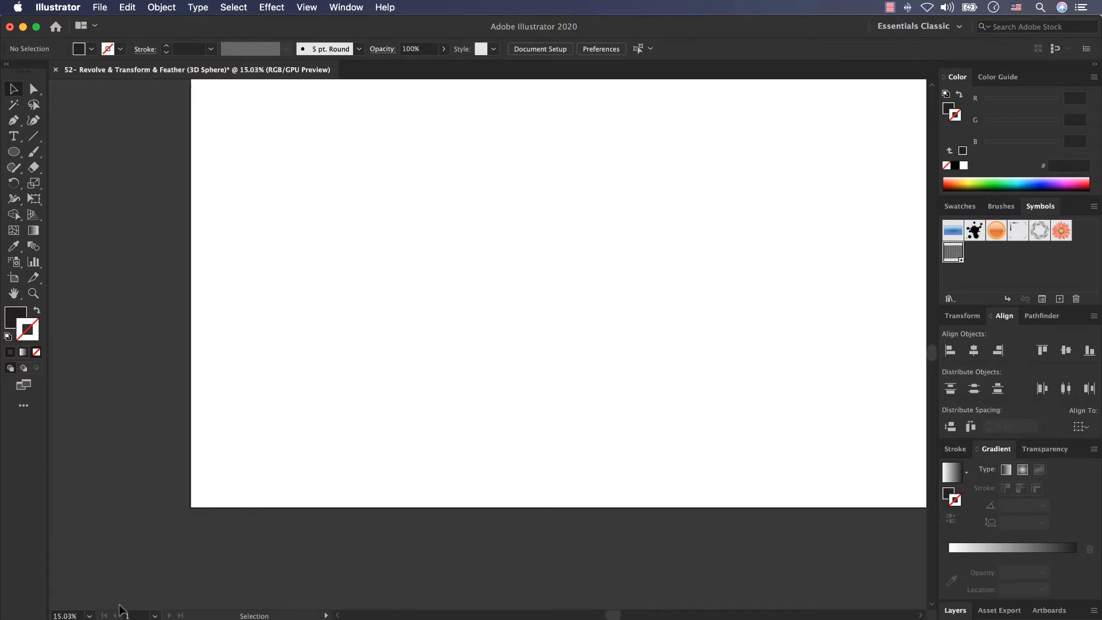
left_click(89, 615)
left_click(101, 599)
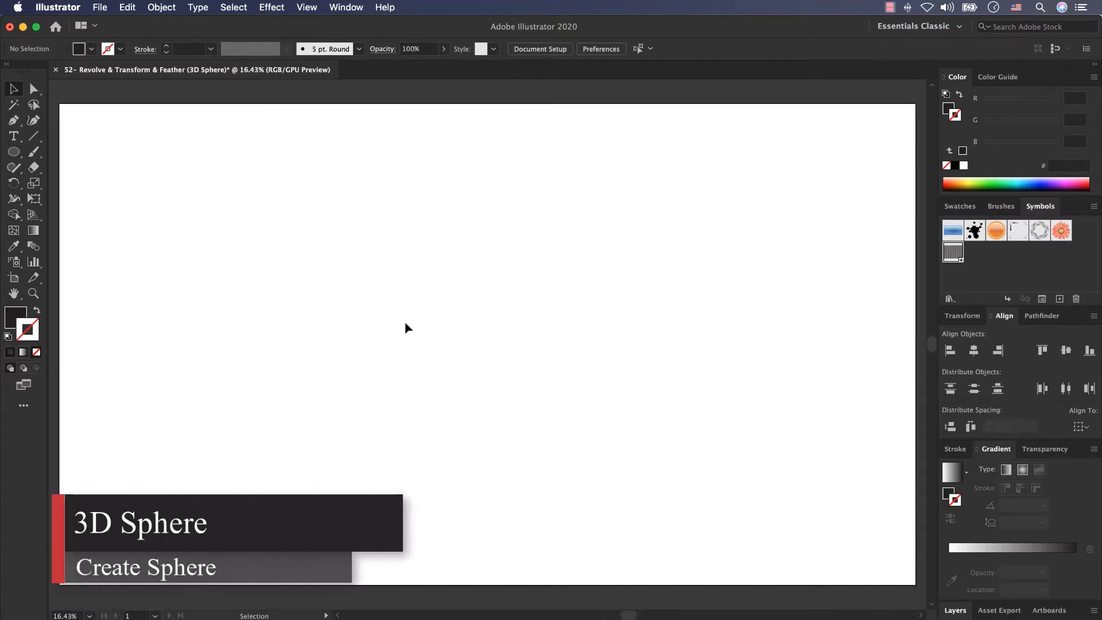
left_click(14, 153)
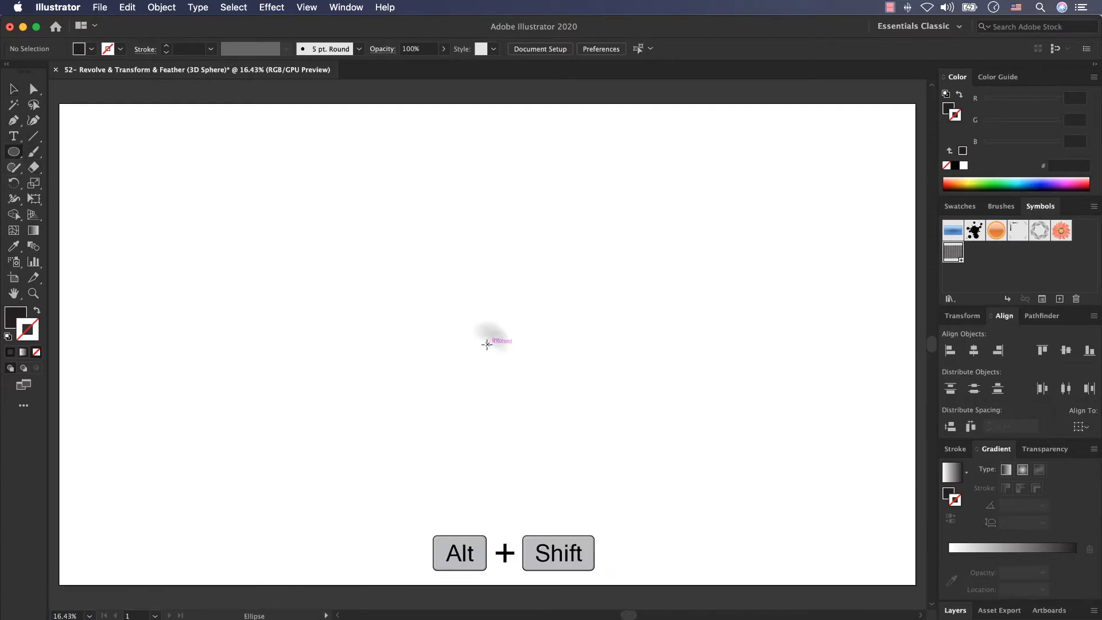
left_click_drag(487, 344, 662, 498)
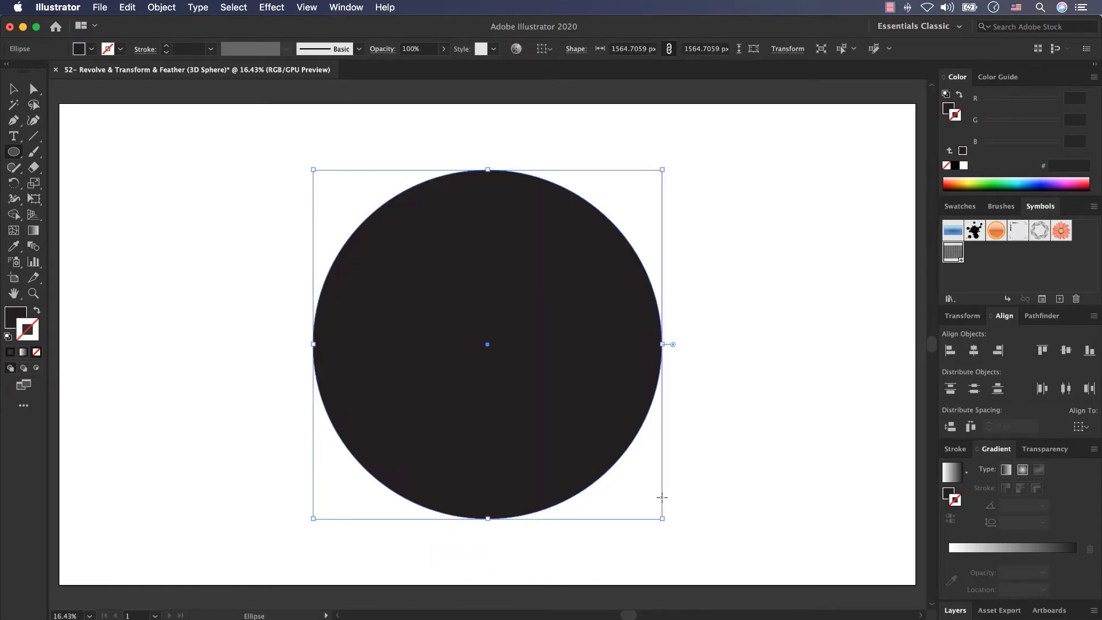
Fill the large circle with the light grey swatch C=0 M=0 Y=0 K=20
key("v")
left_click(91, 49)
left_click(91, 109)
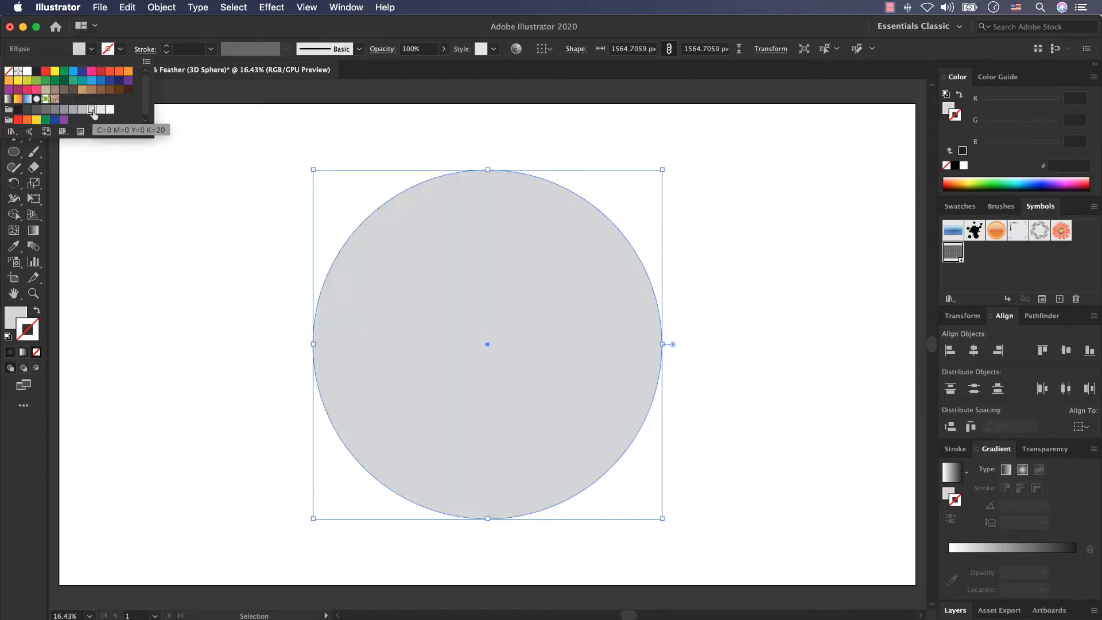
key("Escape")
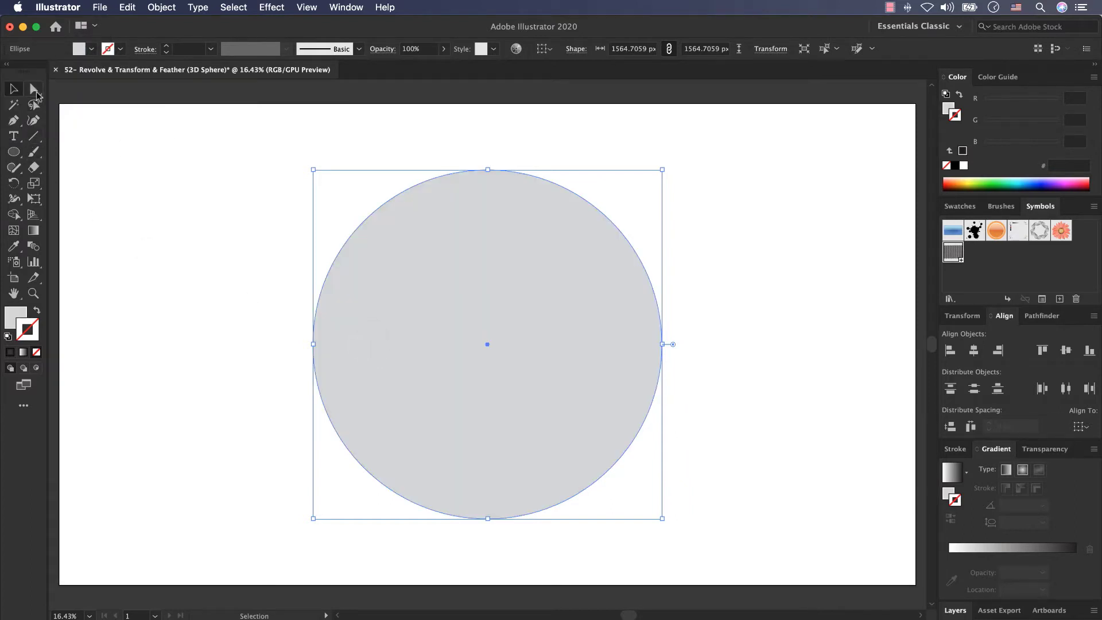
Delete the grey circle's right anchor point to leave its left half
left_click(34, 89)
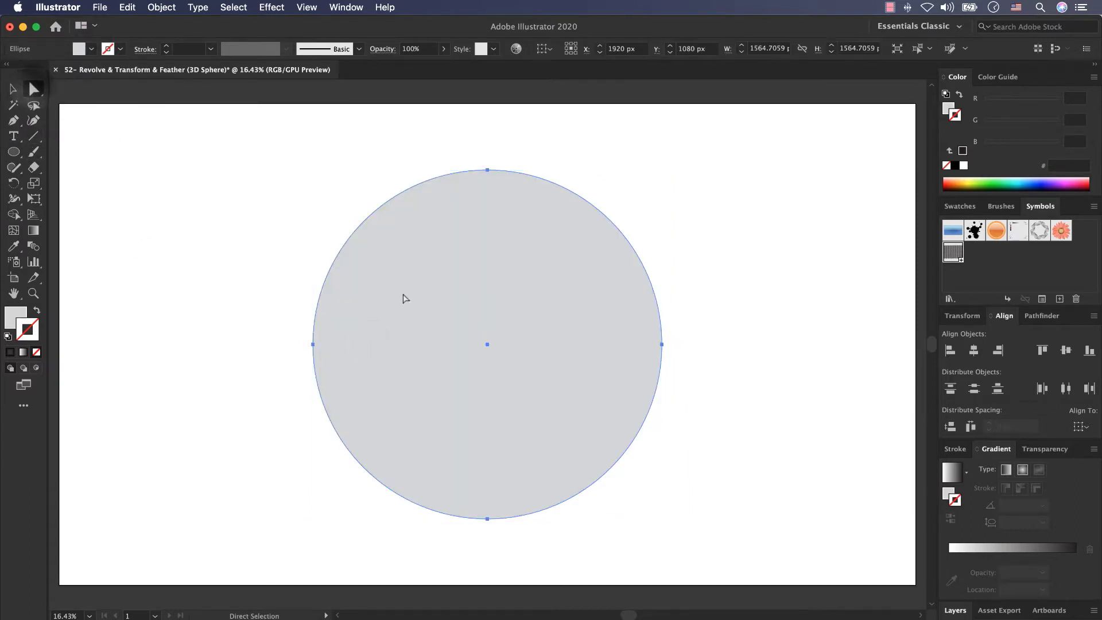
left_click(663, 344)
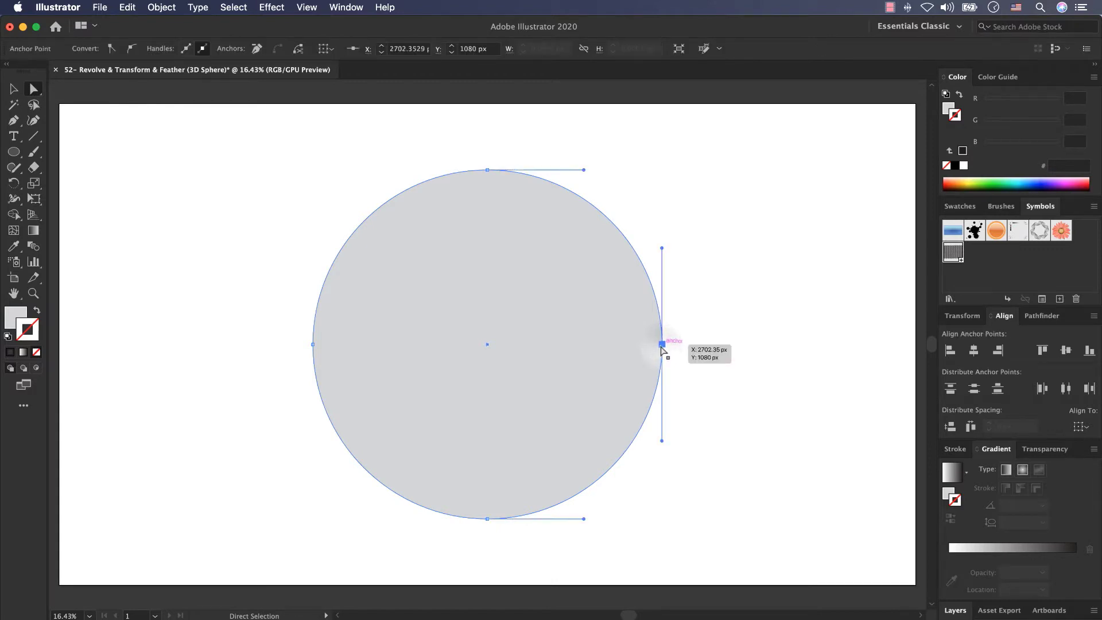
key("Delete")
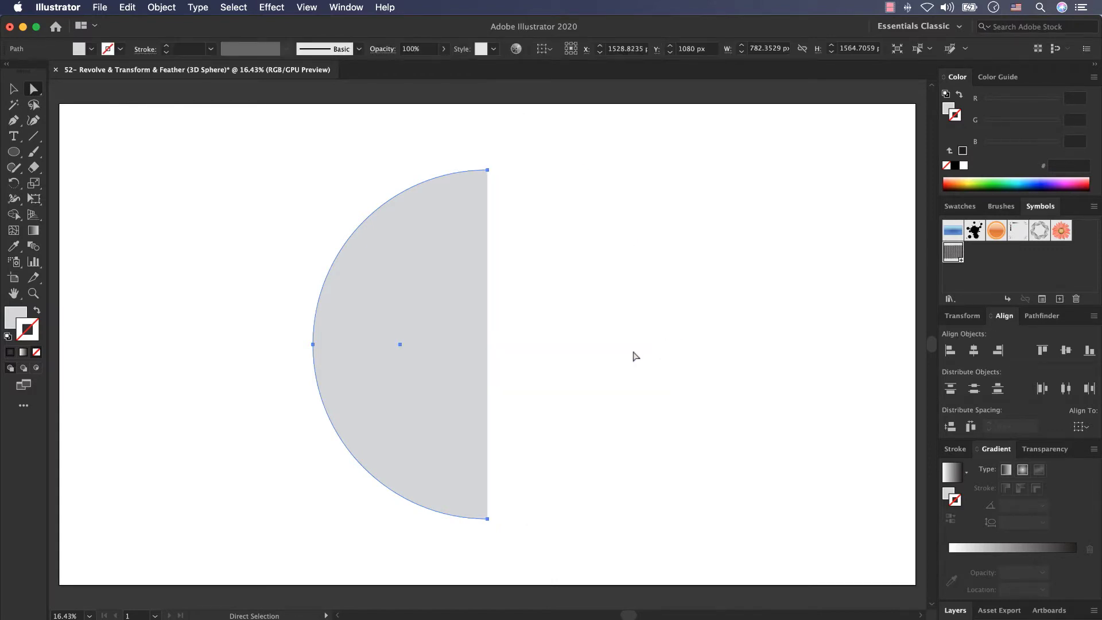
key("v")
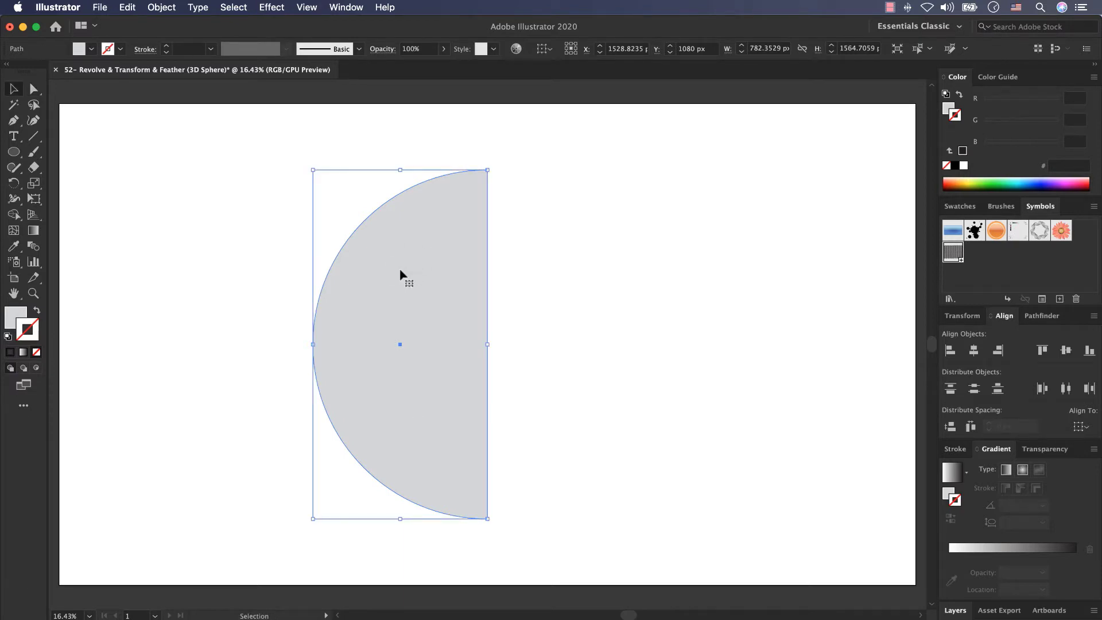
Start a 3D Revolve effect on the half circle and set it to revolve from the Right Edge
left_click(273, 8)
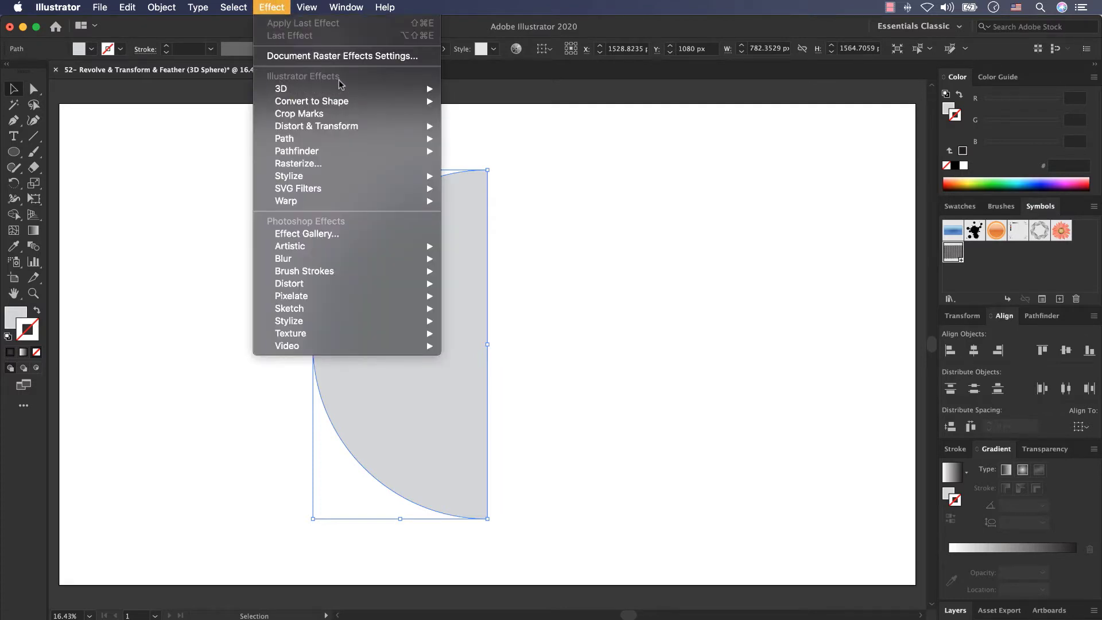
mouse_move(282, 91)
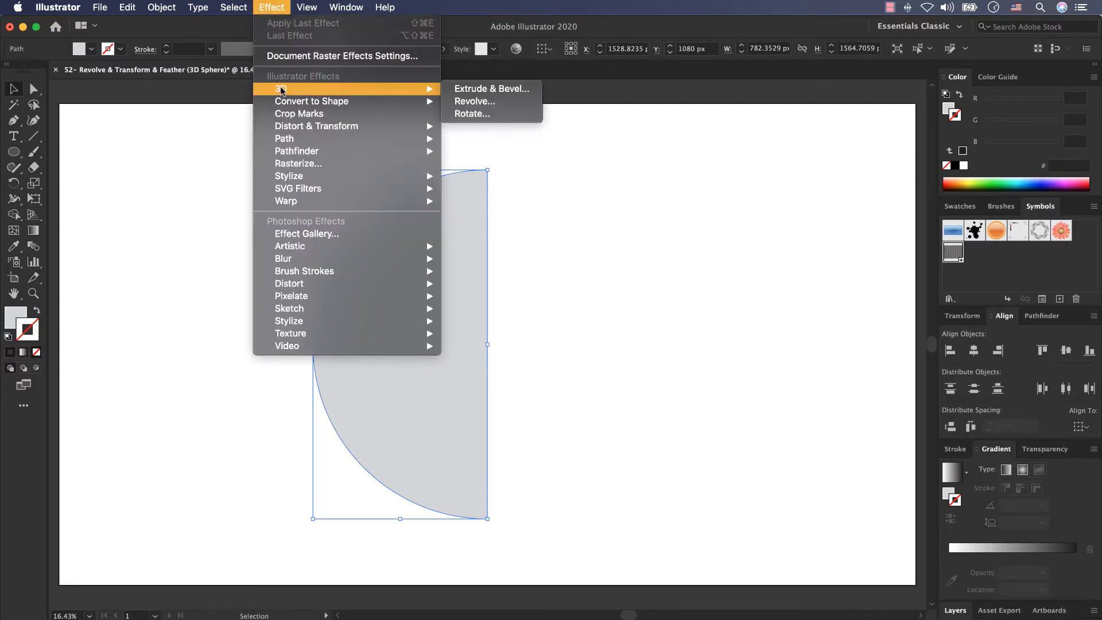
left_click(464, 105)
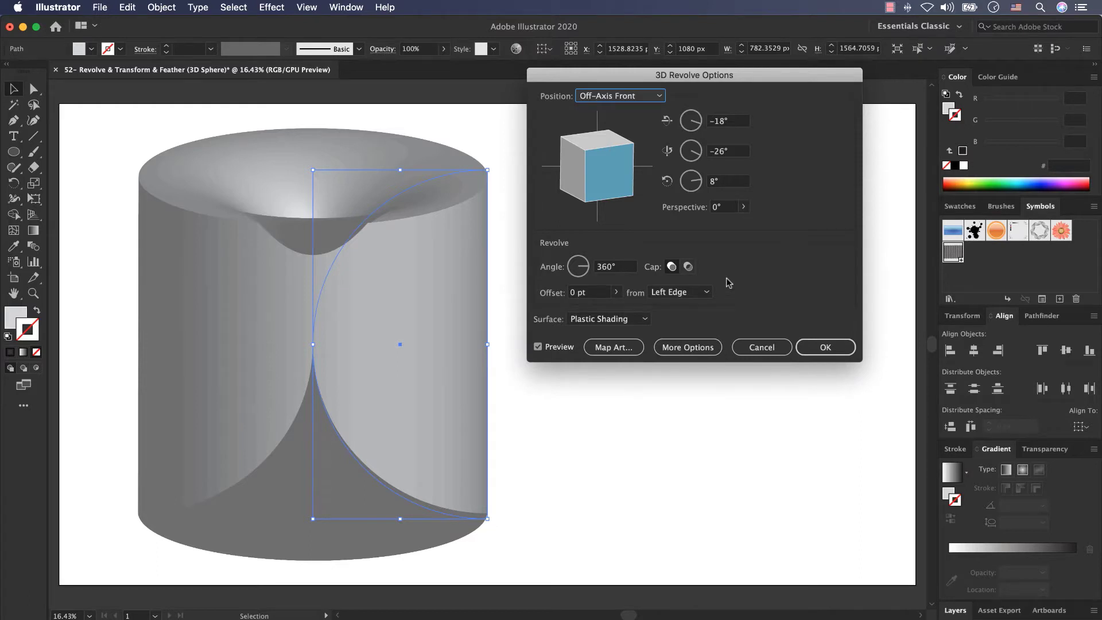
left_click(702, 294)
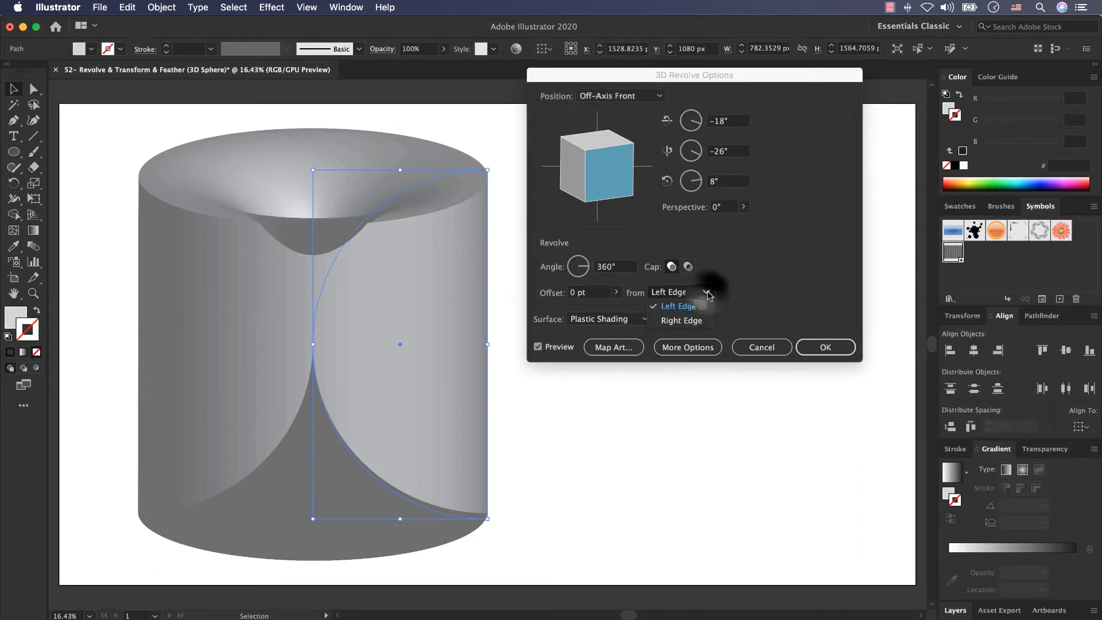
left_click(671, 324)
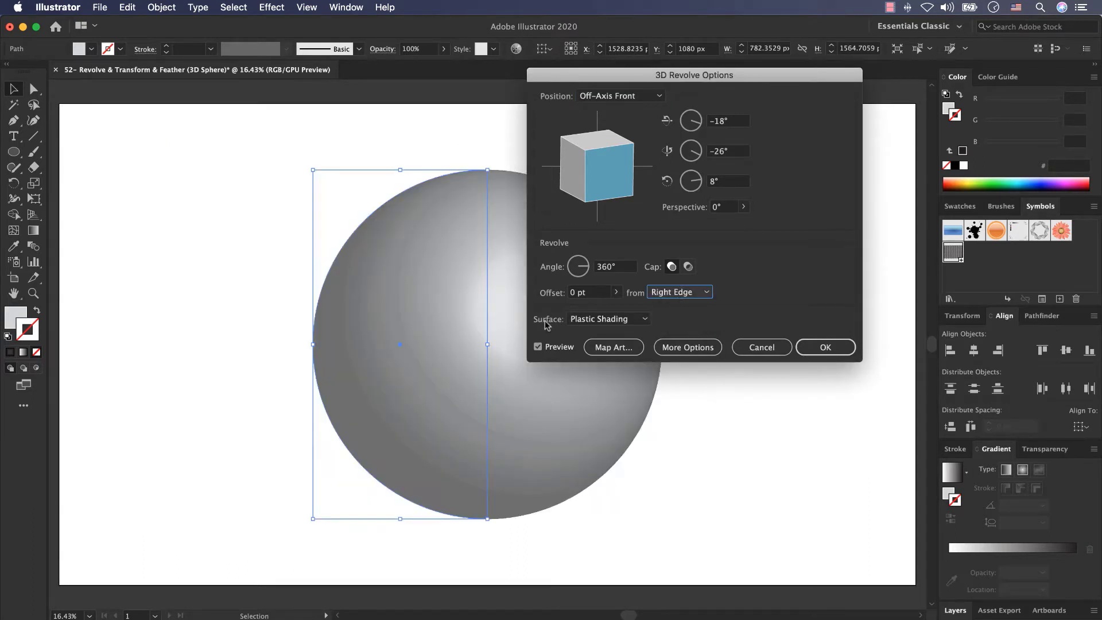
Set the revolve surface to Diffuse Shading with 120 blend steps, keeping the light near the preview sphere's upper right
left_click(593, 323)
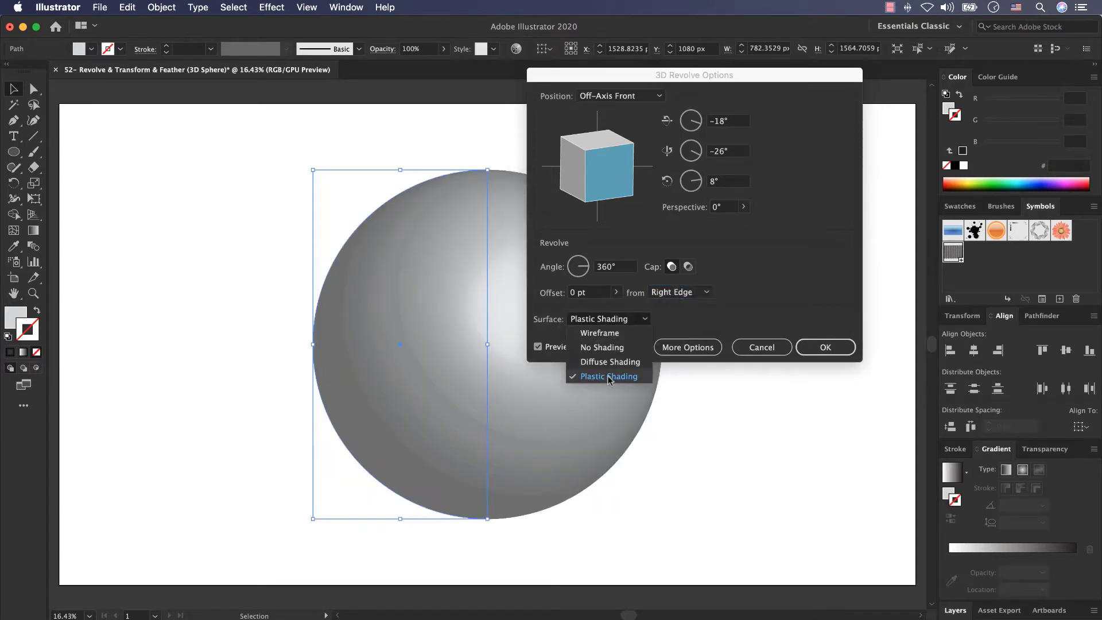
left_click(594, 363)
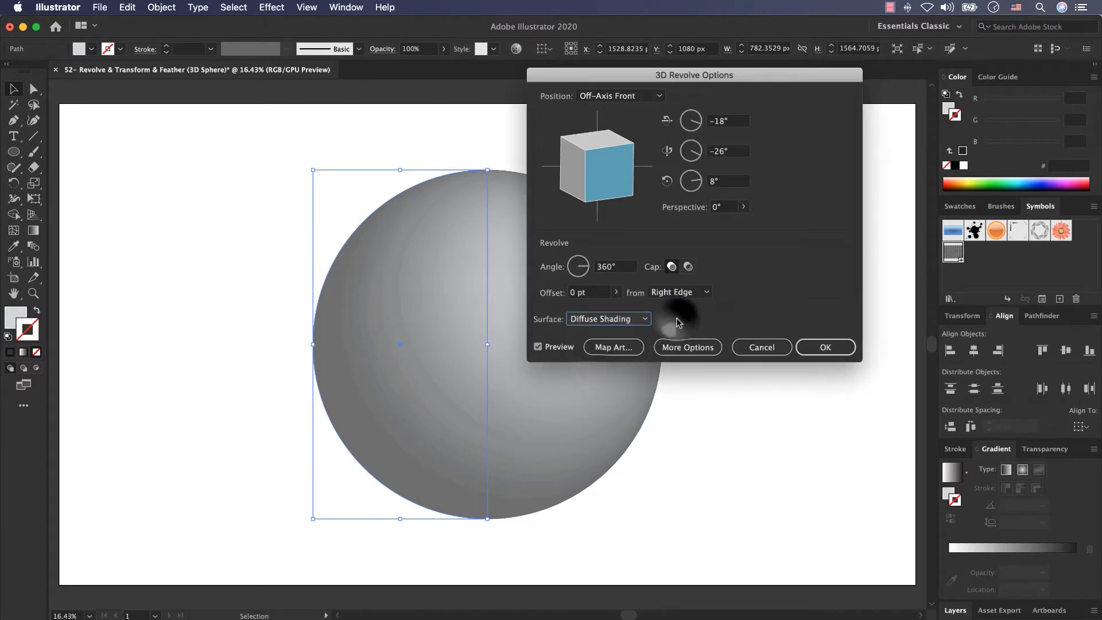
left_click(683, 349)
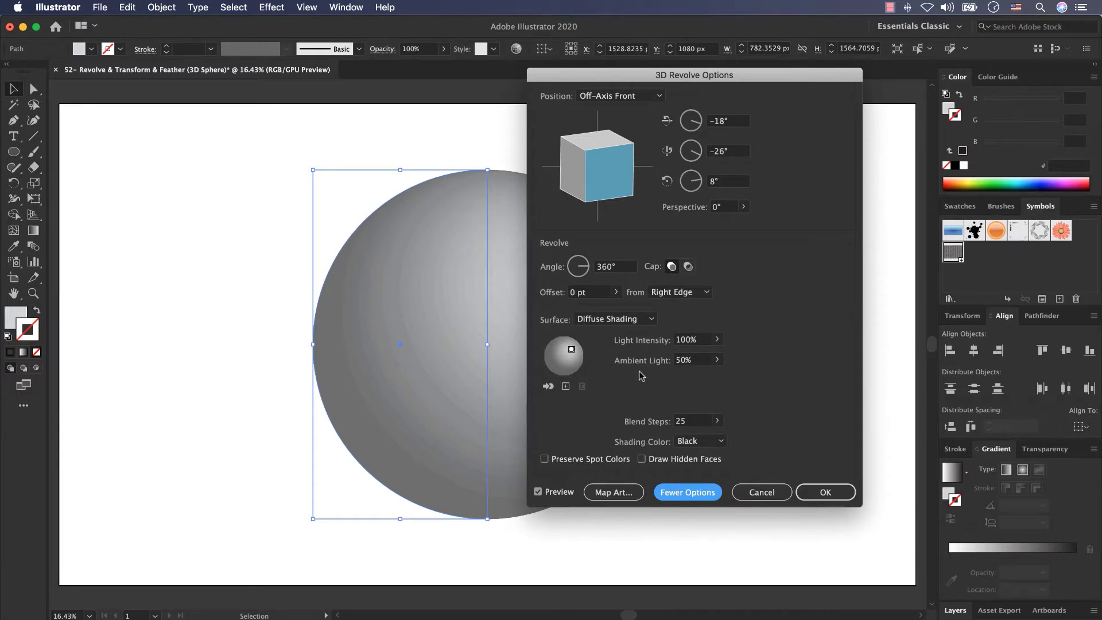
left_click(717, 421)
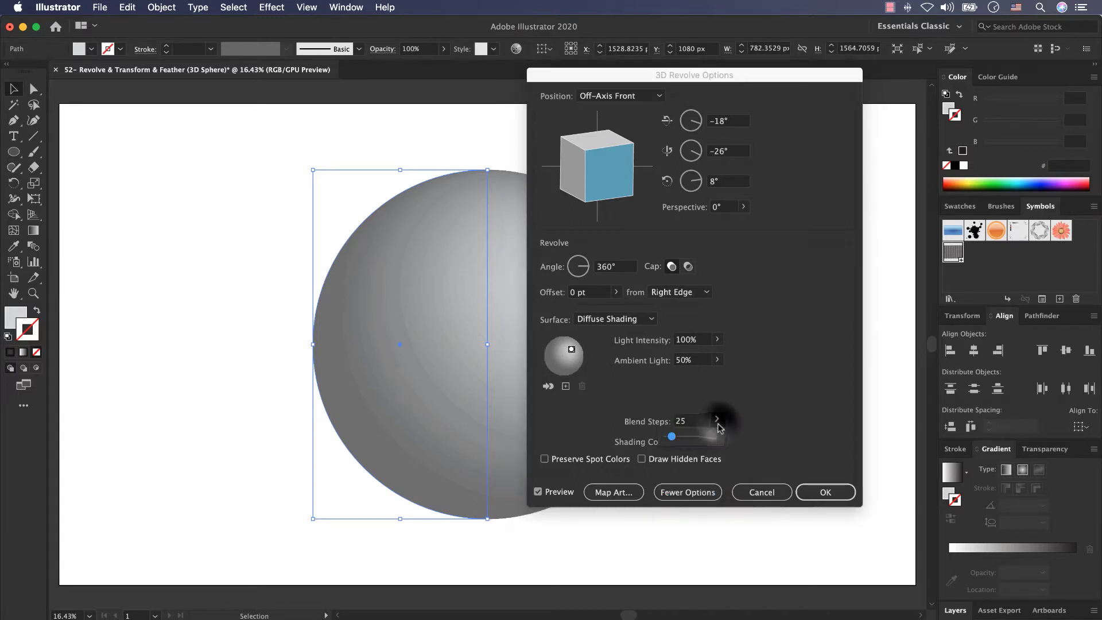
left_click(690, 435)
left_click(756, 416)
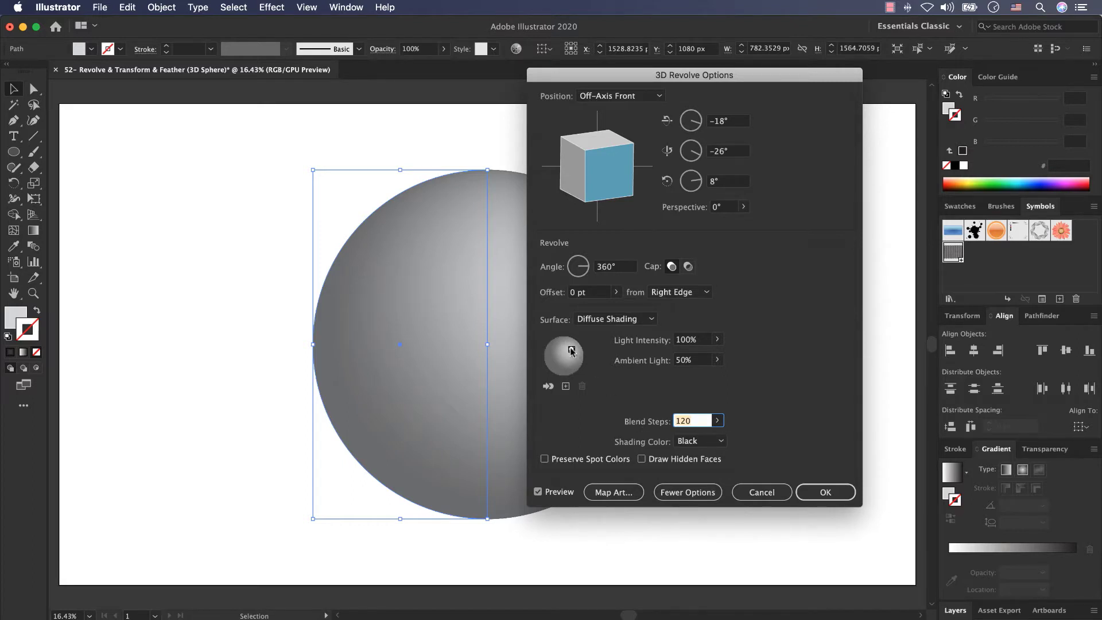
mouse_move(572, 351)
left_mouse_down()
mouse_move(576, 342)
mouse_move(571, 352)
left_mouse_up()
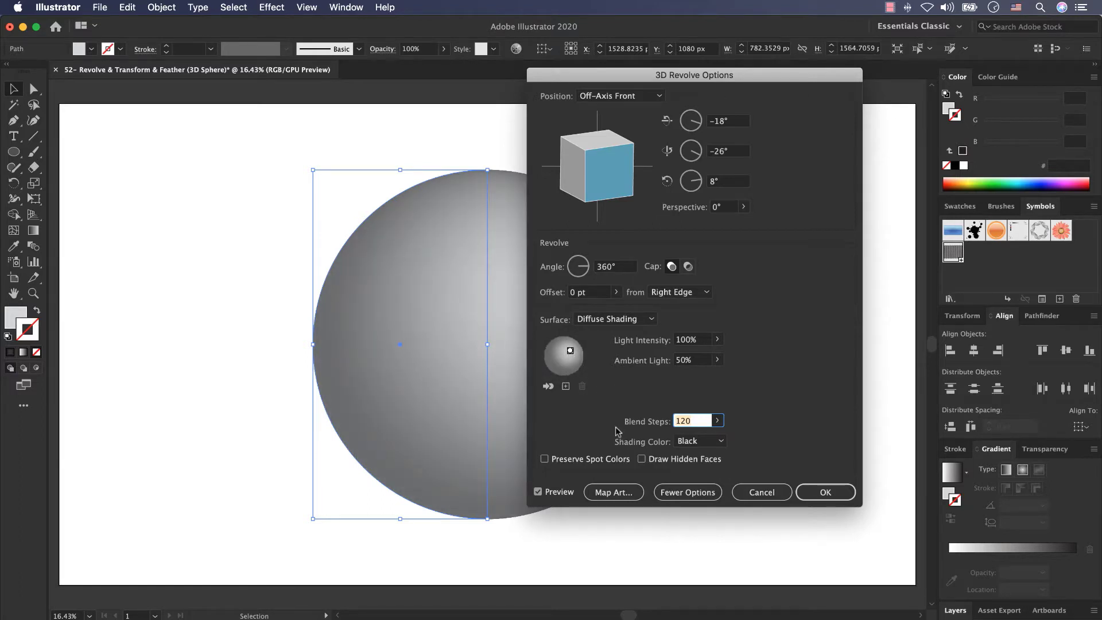
Map the Small Circles symbol onto the revolved sphere's surface
left_click(610, 492)
left_click(605, 495)
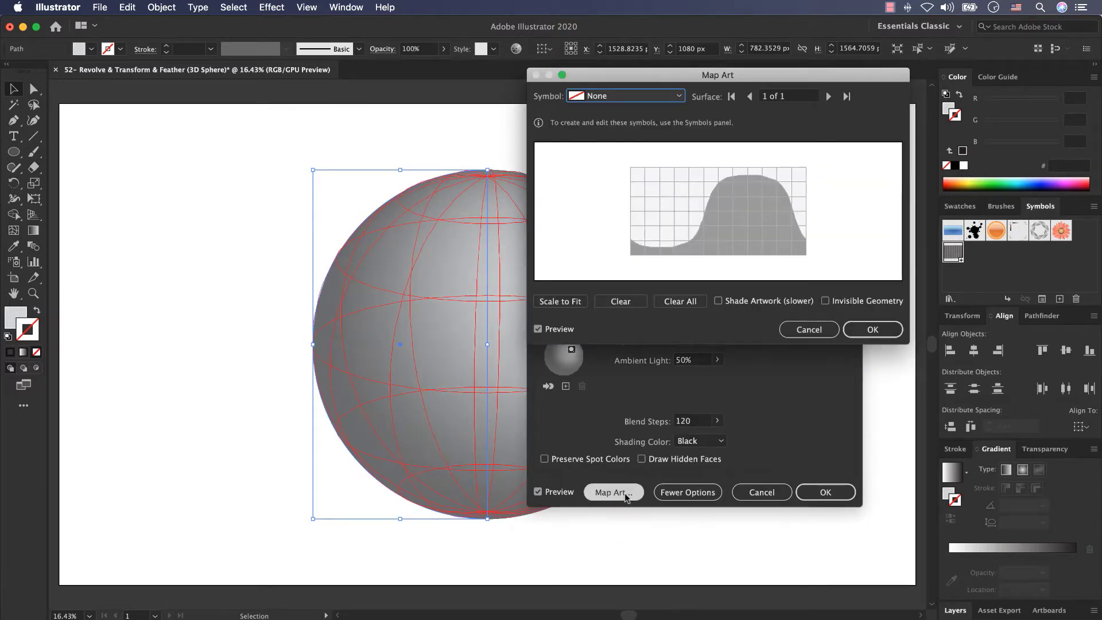
left_click(609, 100)
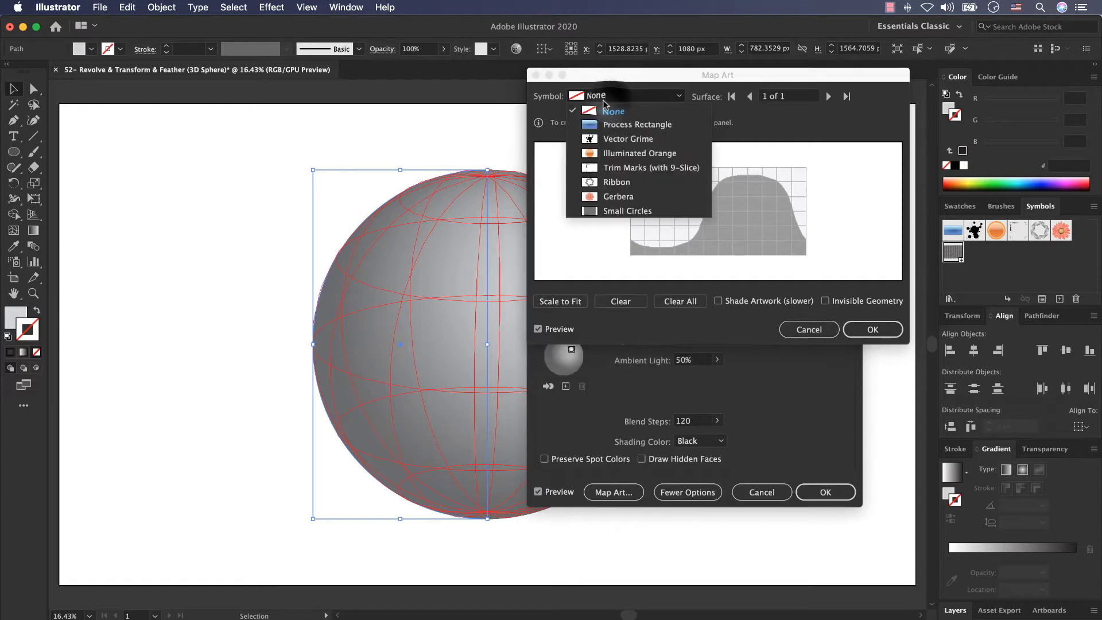
left_click(655, 212)
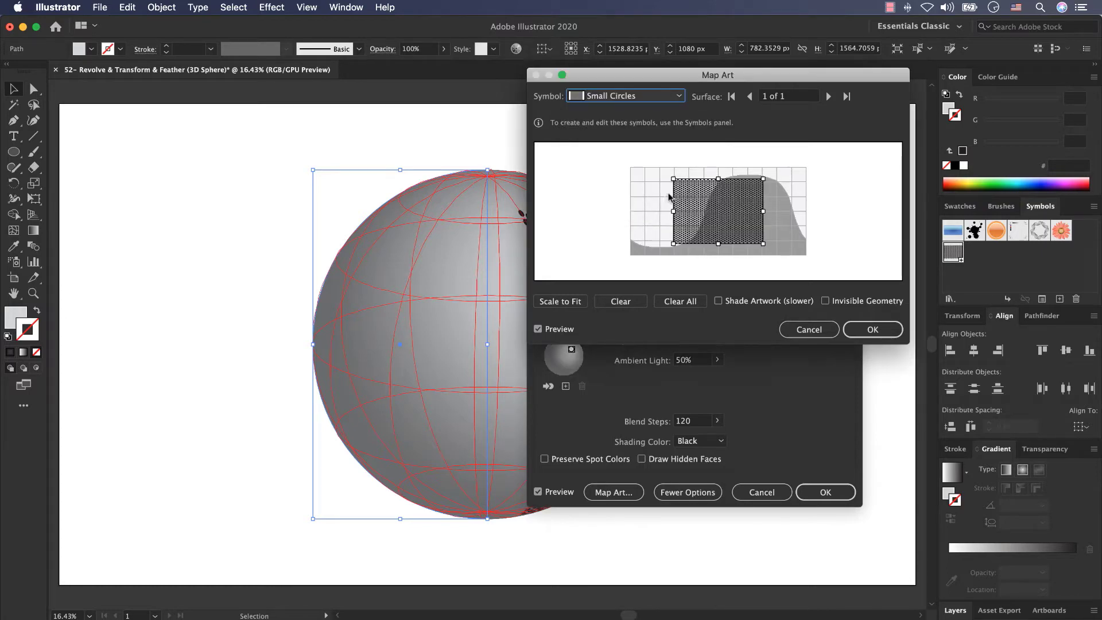
Scale the mapped Small Circles symbol proportionally until it covers the whole surface grid, and accept the mapping
key("shift")
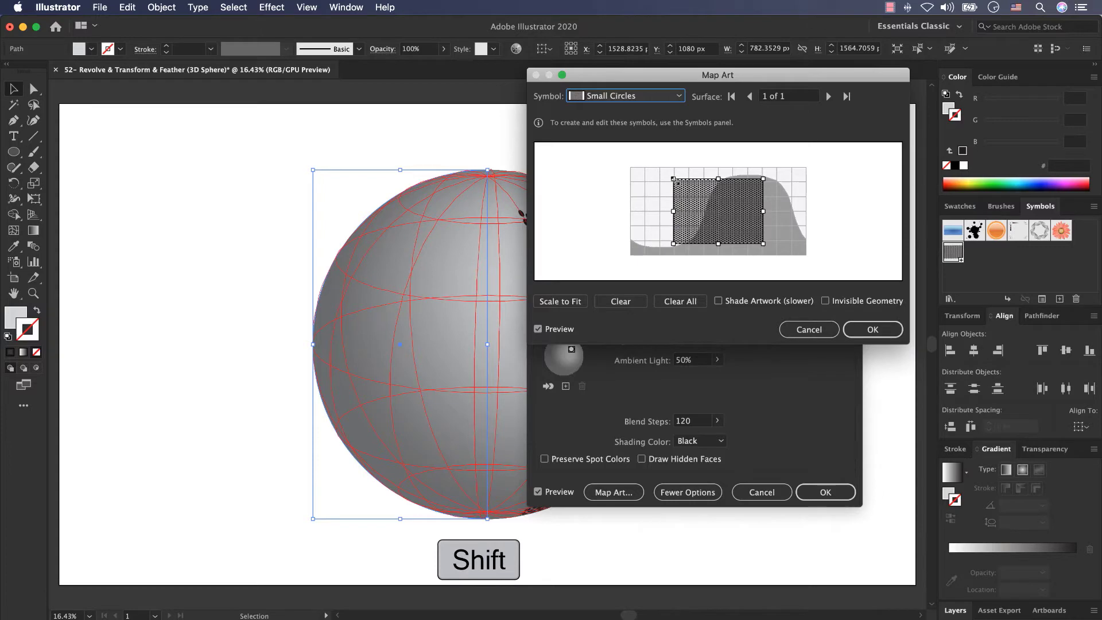
left_click_drag(673, 178, 626, 158)
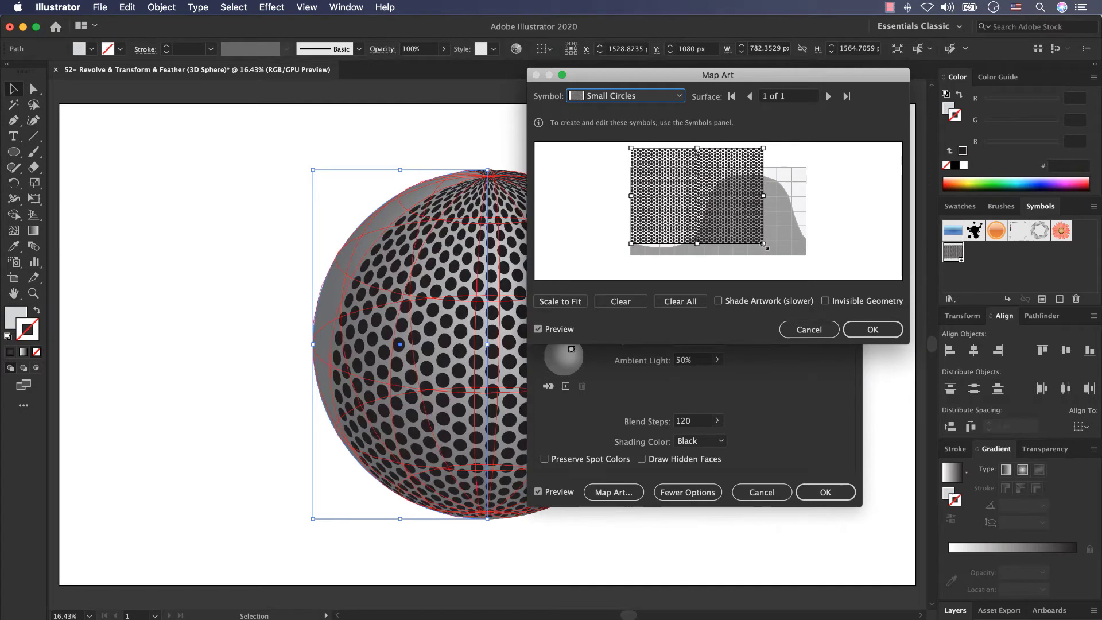
left_click_drag(767, 247, 808, 276)
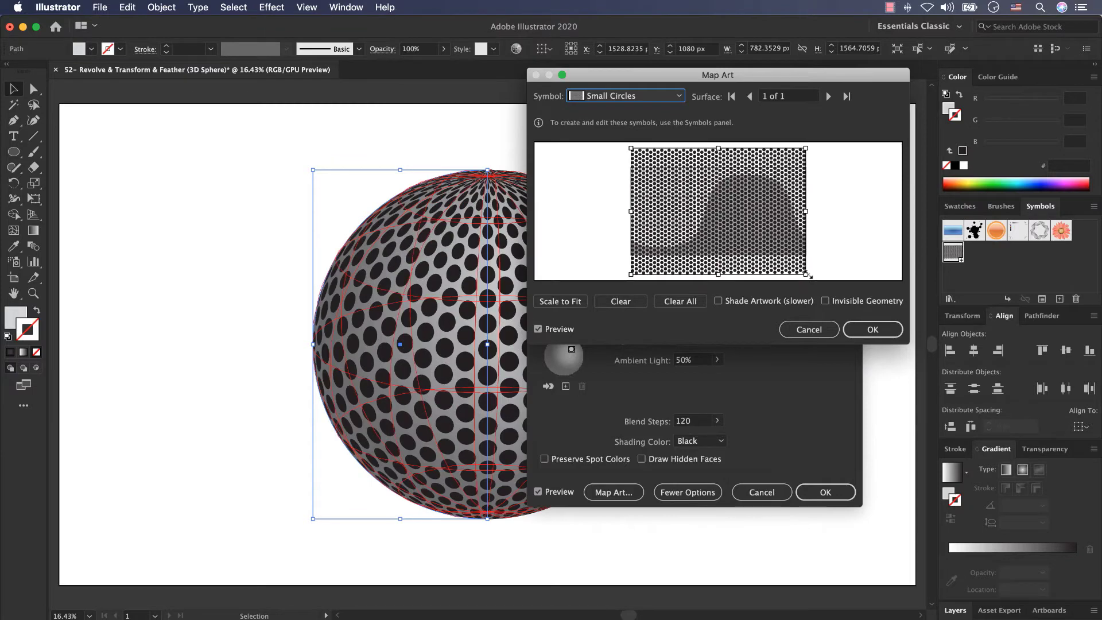
left_click(859, 330)
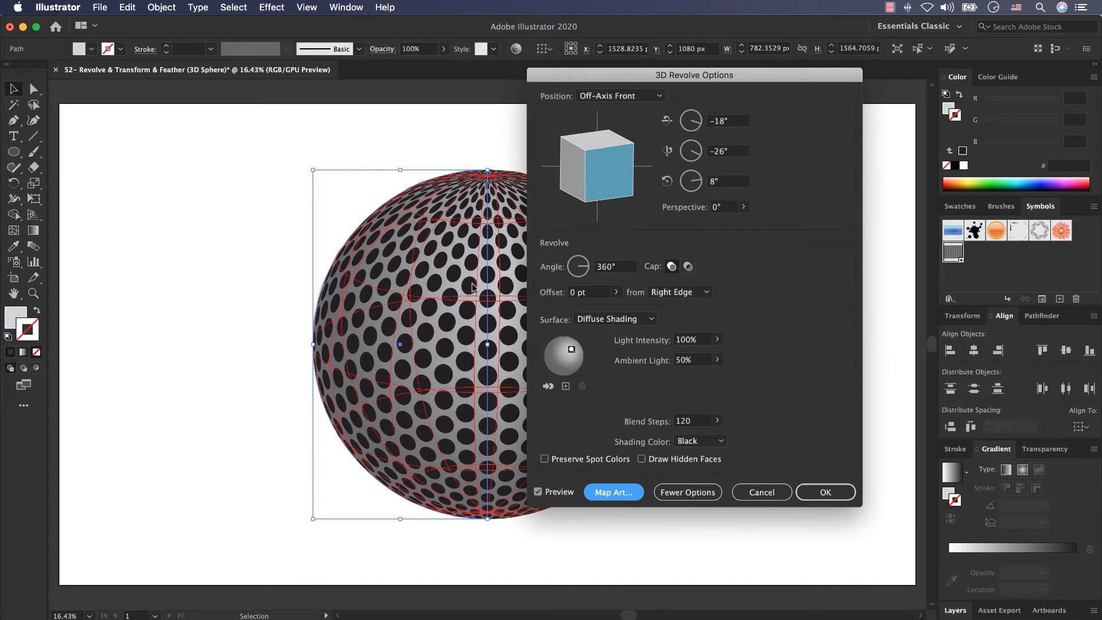
Rotate the sphere to a custom position of about 21°, 42° and 34°, apply the Revolve effect and save the document
left_click_drag(613, 142, 586, 141)
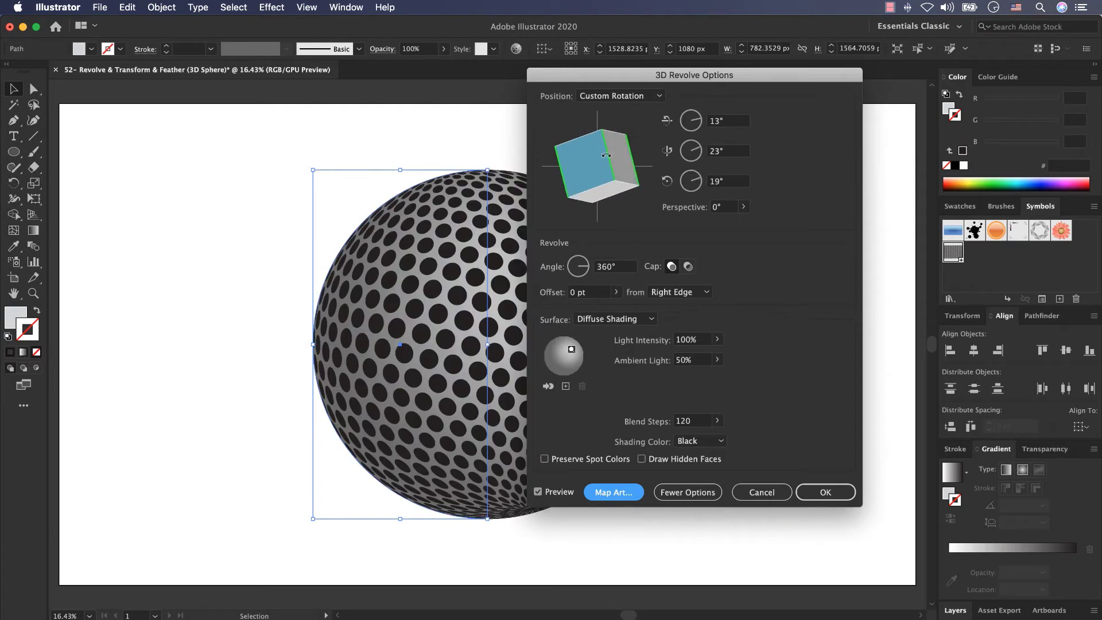
left_click_drag(608, 75, 755, 75)
left_click_drag(748, 127, 745, 130)
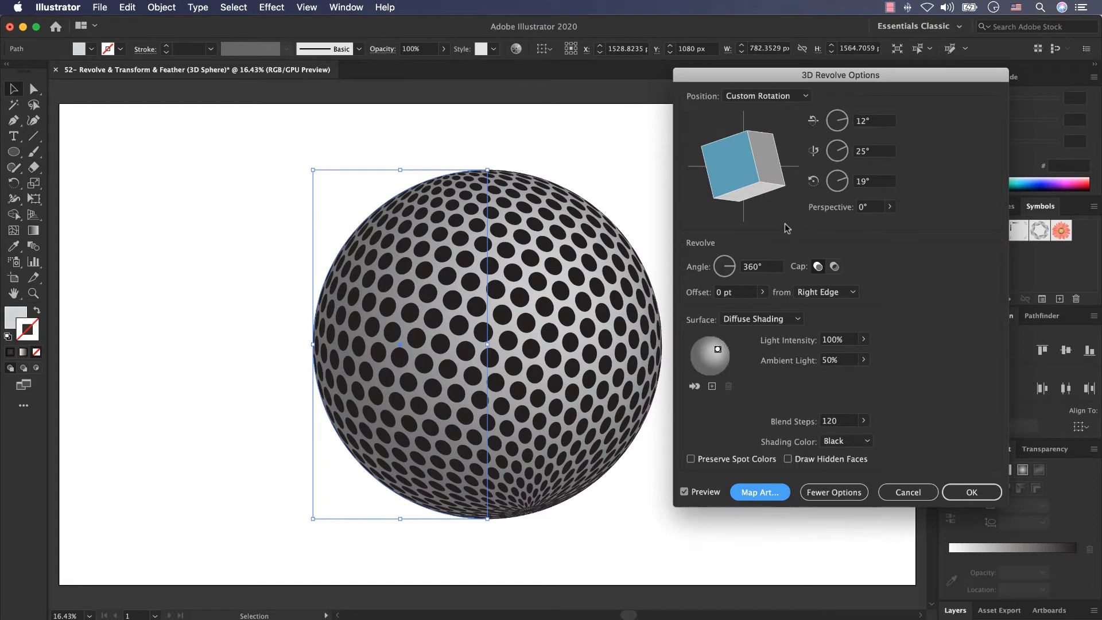
mouse_move(747, 167)
left_mouse_down()
mouse_move(760, 194)
mouse_move(756, 162)
left_mouse_up()
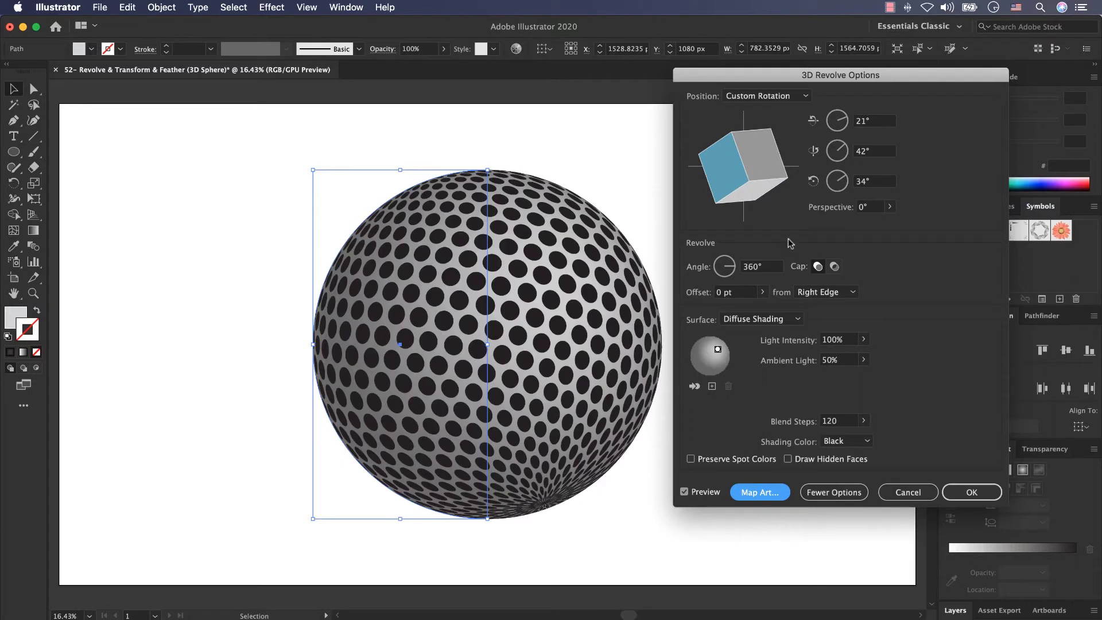
left_click(951, 495)
key("super+s")
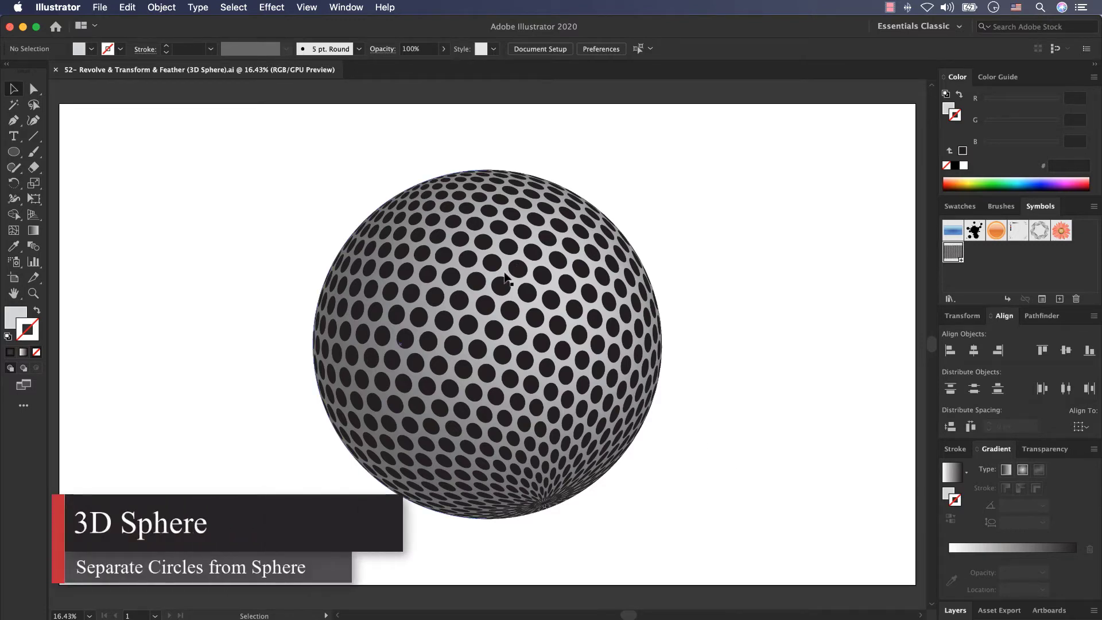
Expand the appearance of the revolved sphere
left_click_drag(733, 155, 254, 532)
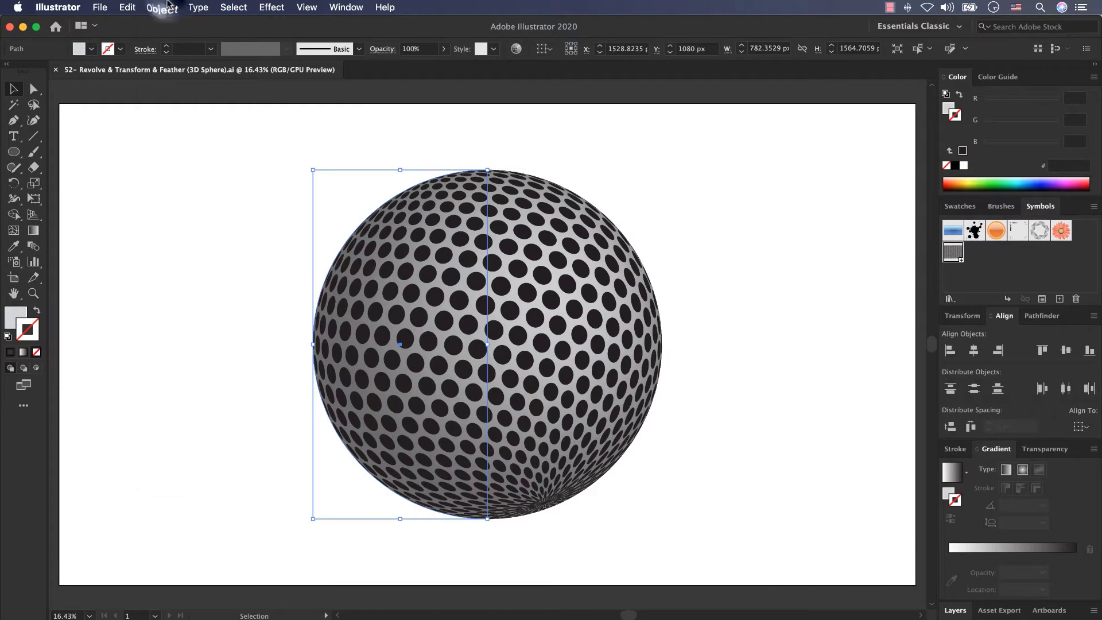
left_click(168, 6)
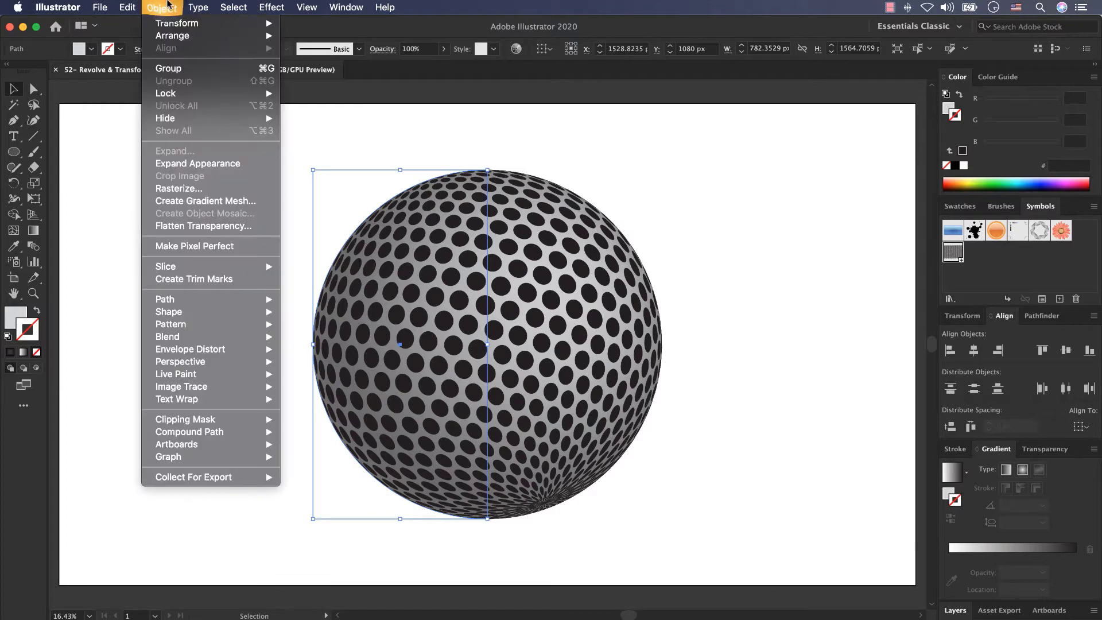
left_click(195, 164)
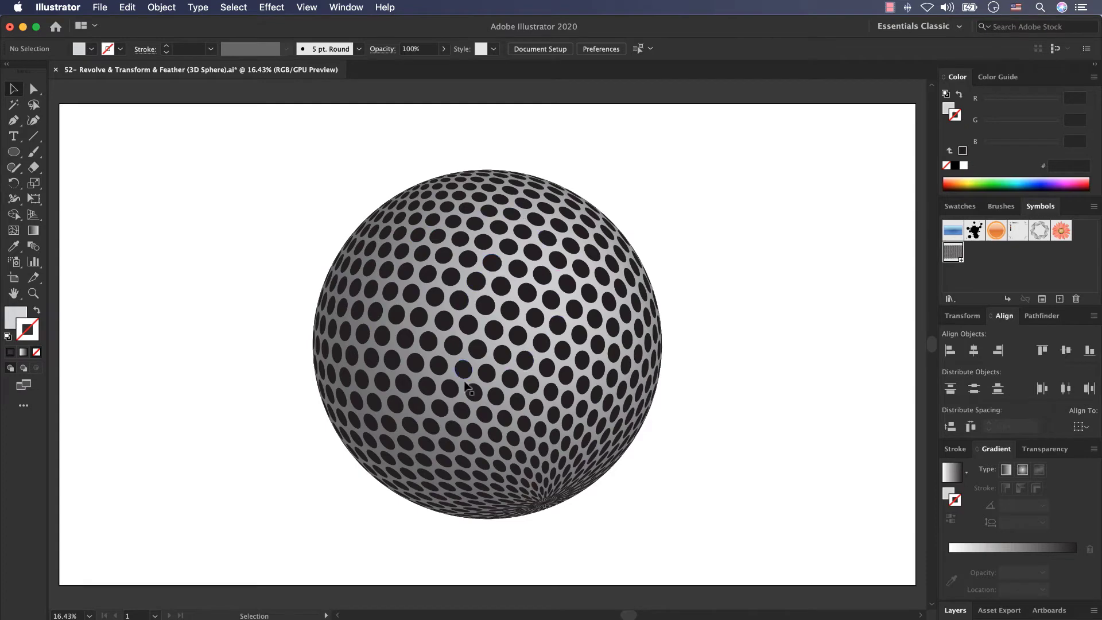
Ungroup the expanded sphere twice
left_click(464, 340)
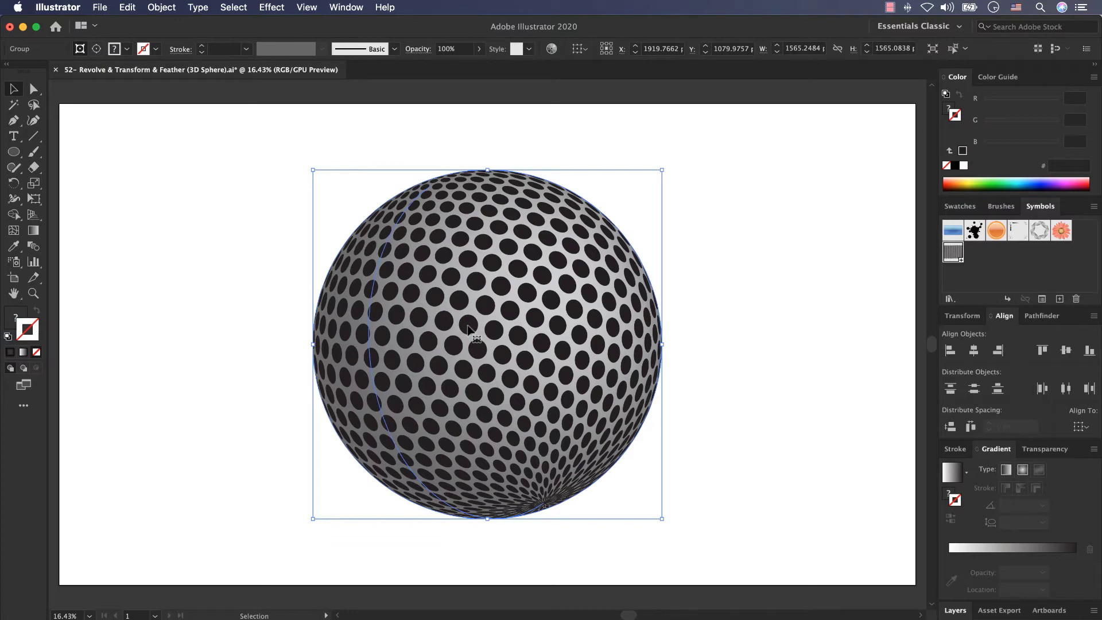
right_click(468, 330)
left_click(495, 435)
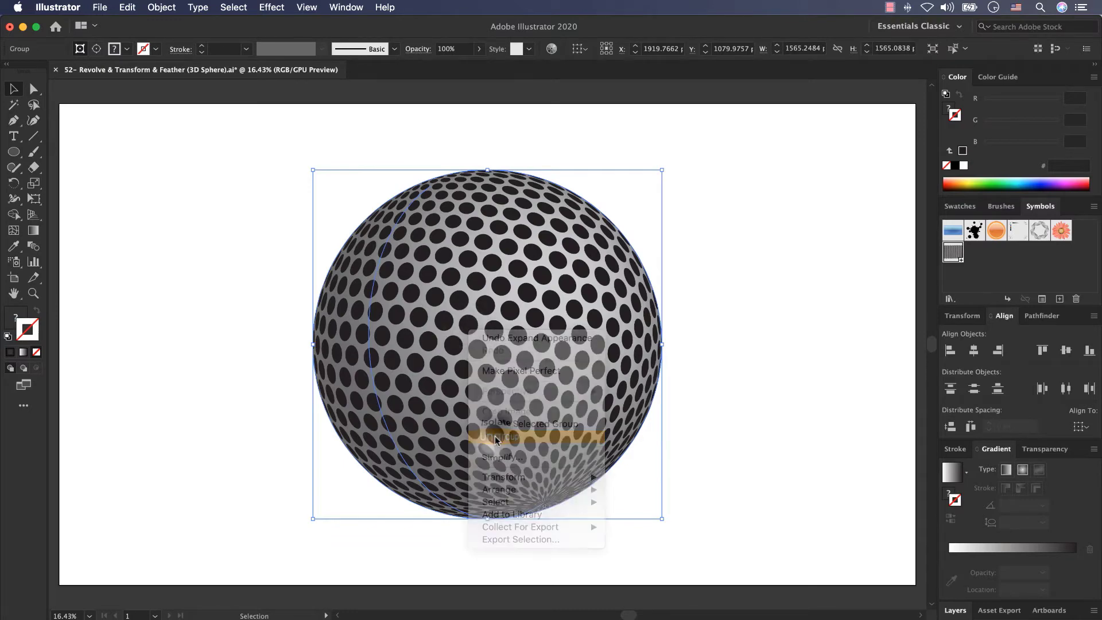
right_click(573, 316)
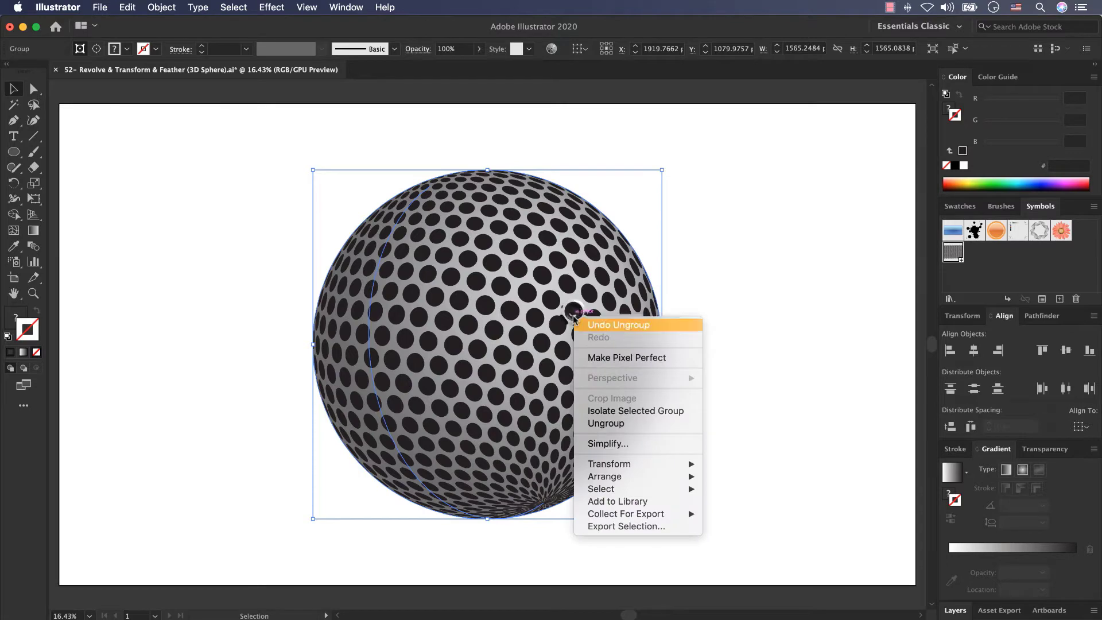
left_click(600, 423)
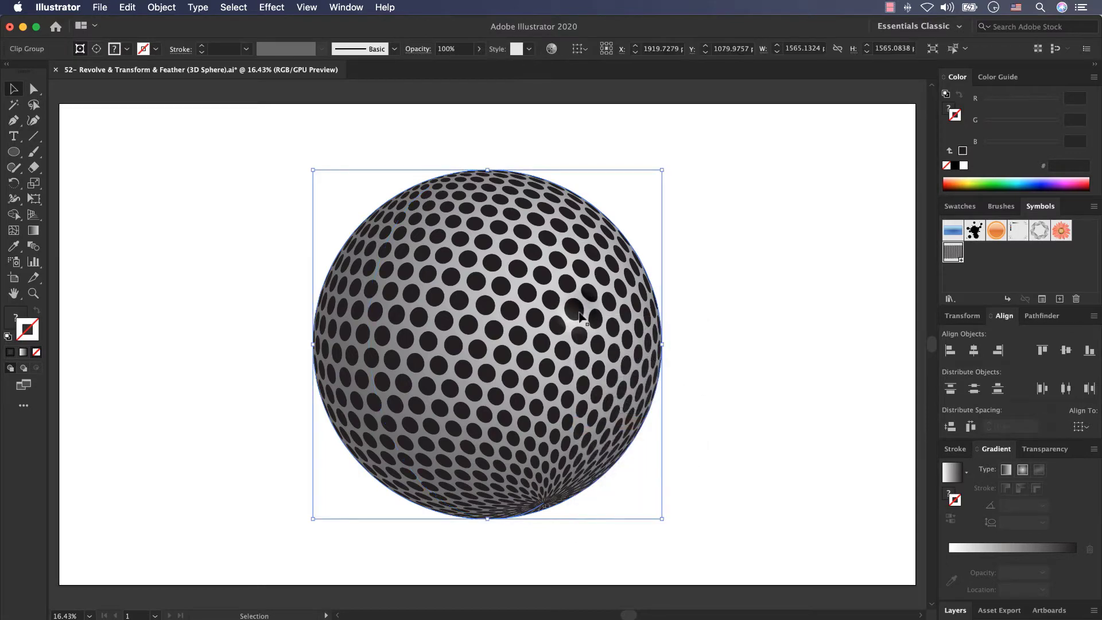
Separate the sphere's front and back halves, placing the front half on the artboard's right and the back half on its left
left_click_drag(580, 316, 638, 297)
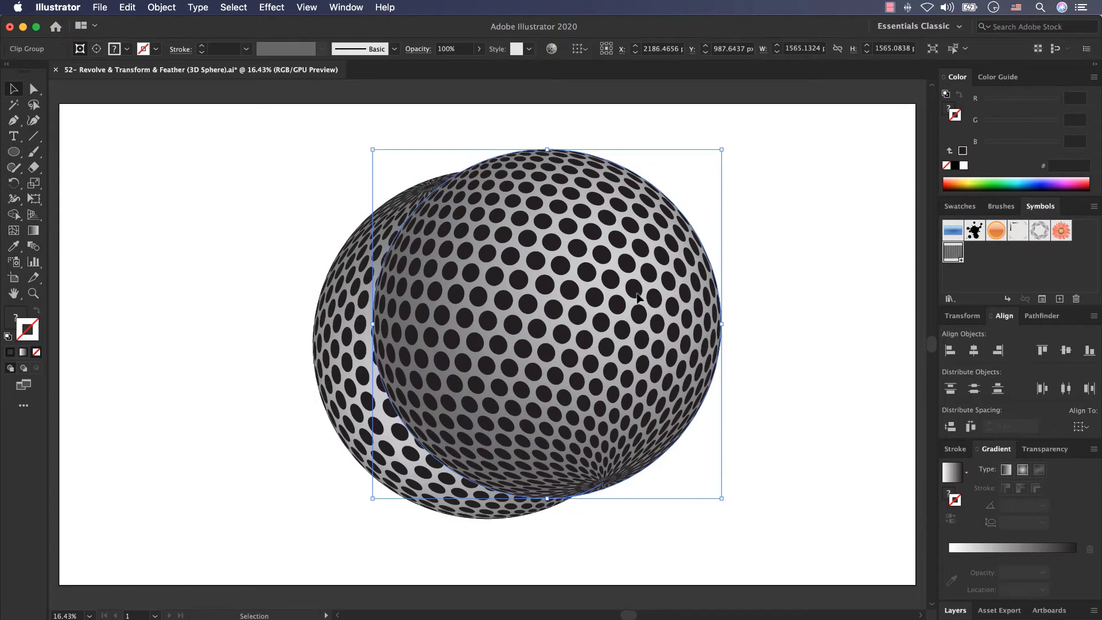
key("super+z")
left_click_drag(552, 295, 709, 307)
left_click(364, 290)
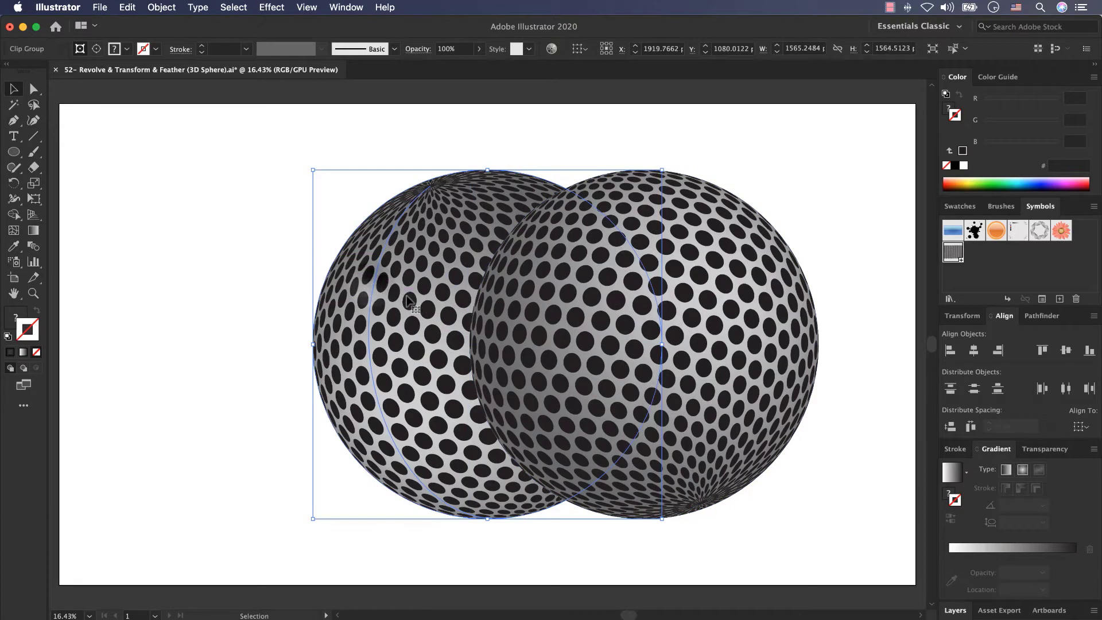
left_click_drag(352, 300, 130, 303)
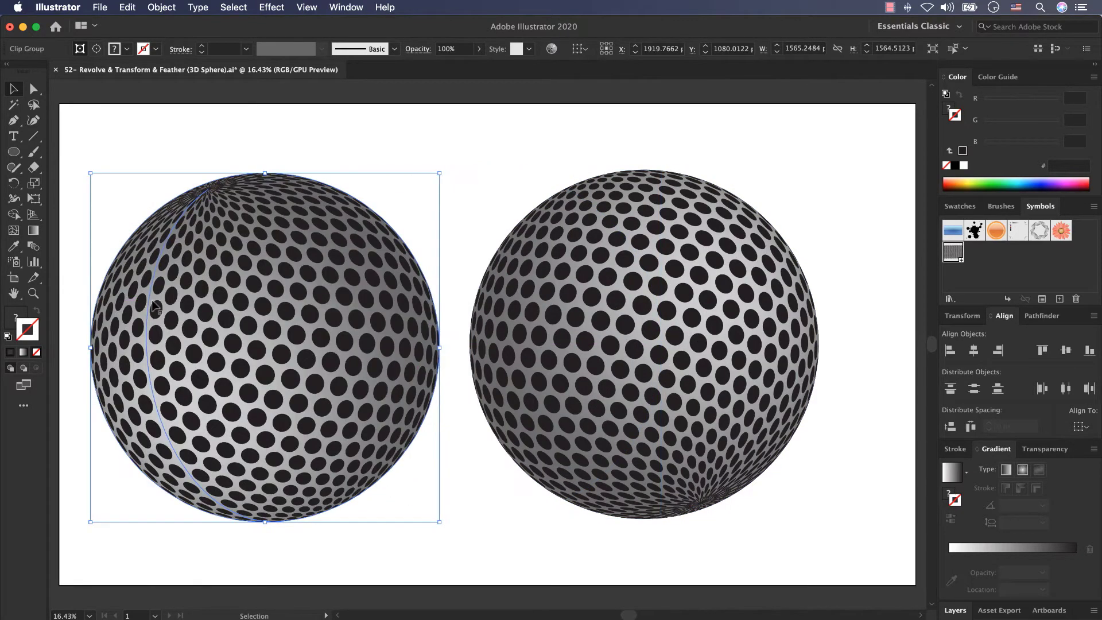
key("super+shift+a")
Release the clipping mask of the sphere's front half
left_click(600, 259)
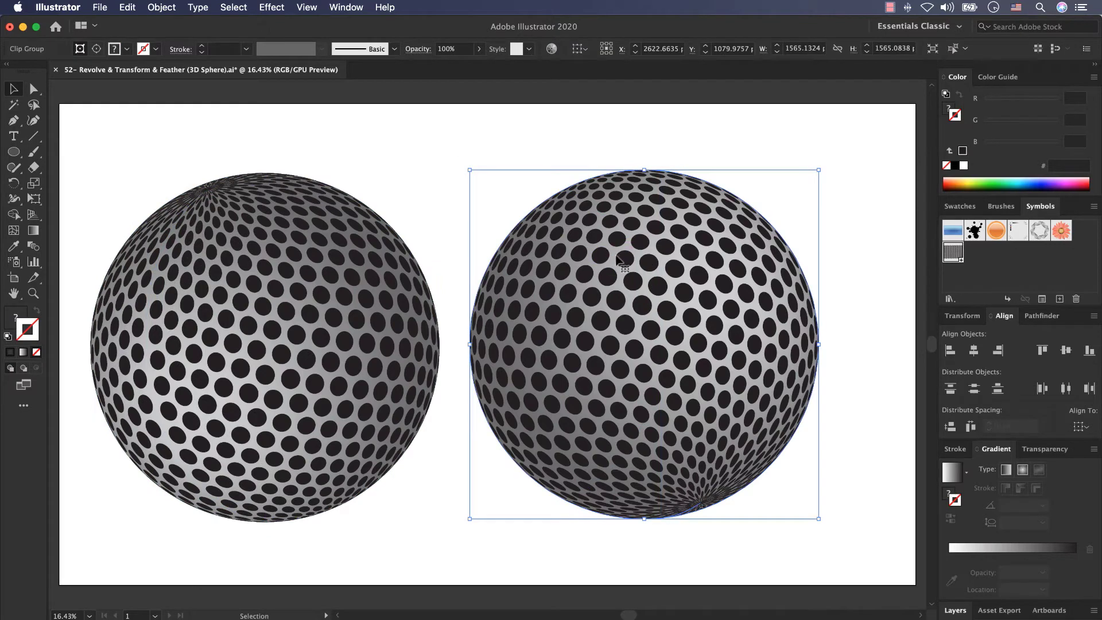
right_click(601, 259)
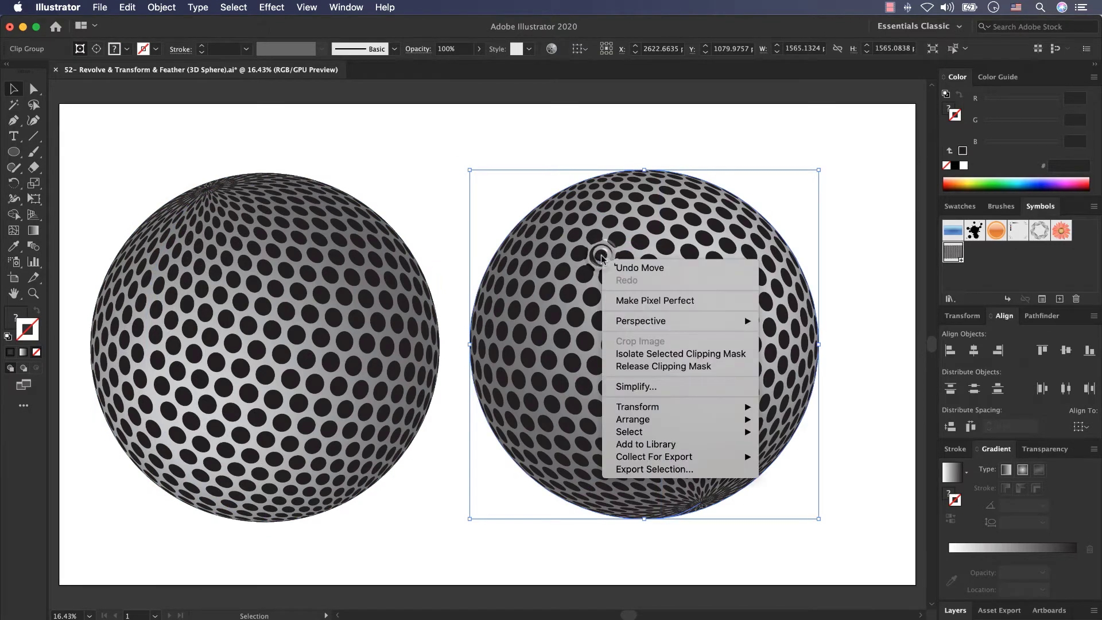
left_click(653, 367)
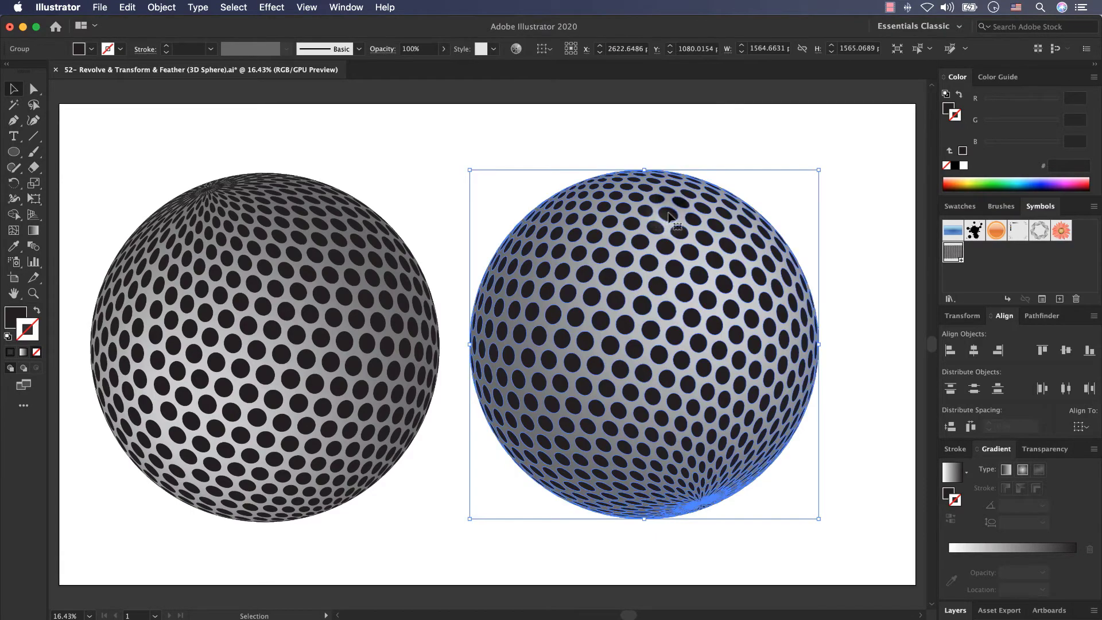
Pull the circles off the front half's grey shaded sphere, delete that sphere and put the circles back in its place
left_click_drag(669, 216, 525, 129)
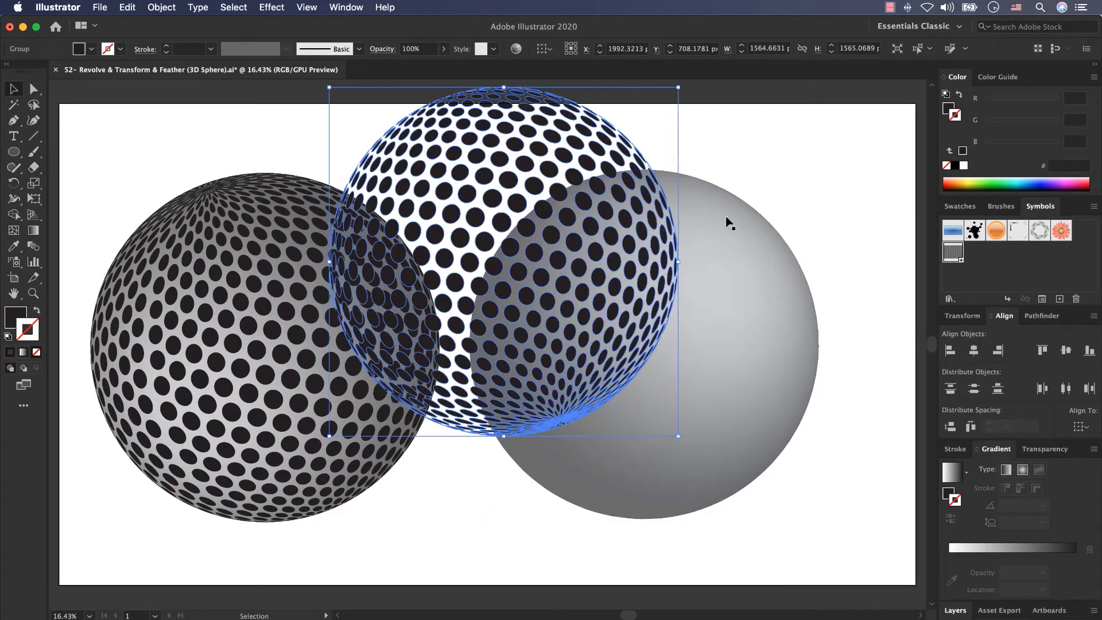
left_click(748, 278)
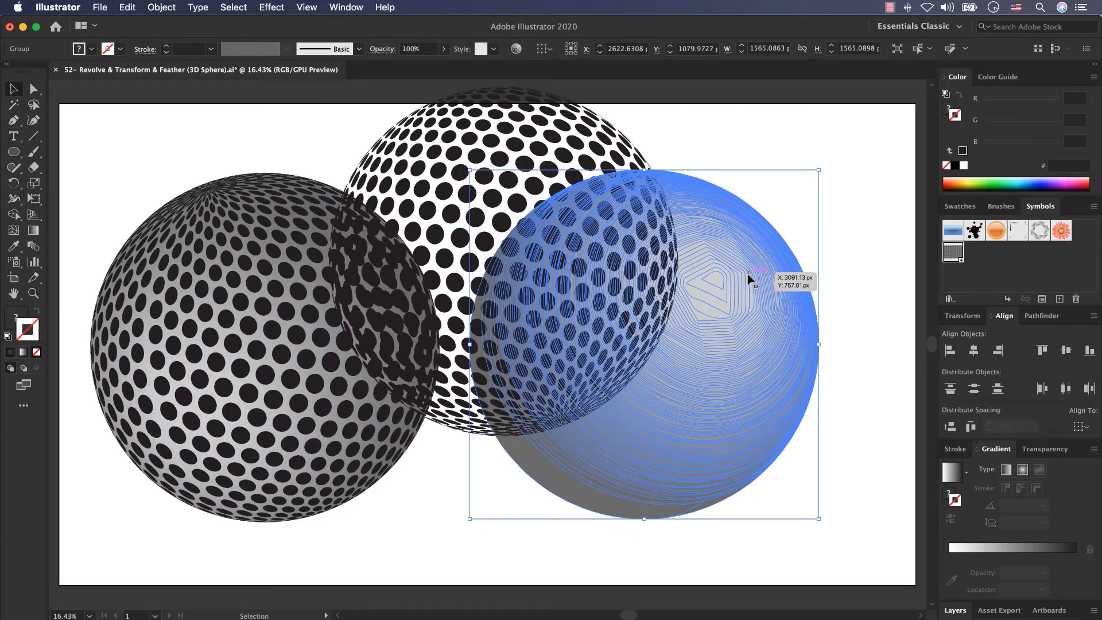
key("Delete")
left_click_drag(504, 174, 637, 260)
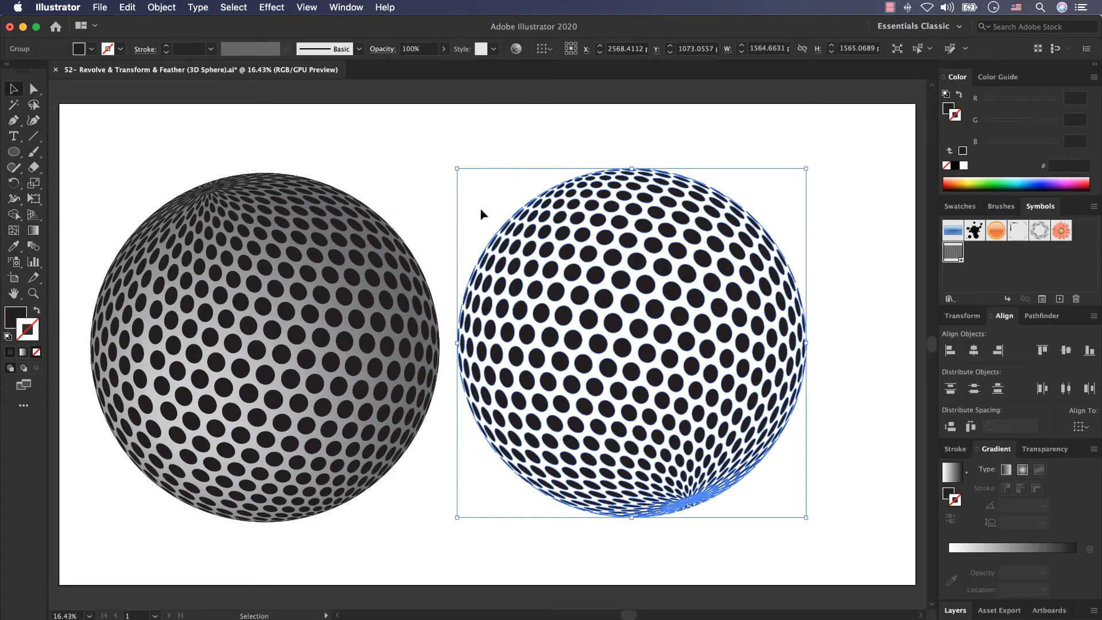
left_click(455, 158)
Release the clipping mask of the sphere's back half
left_click(256, 251)
right_click(257, 251)
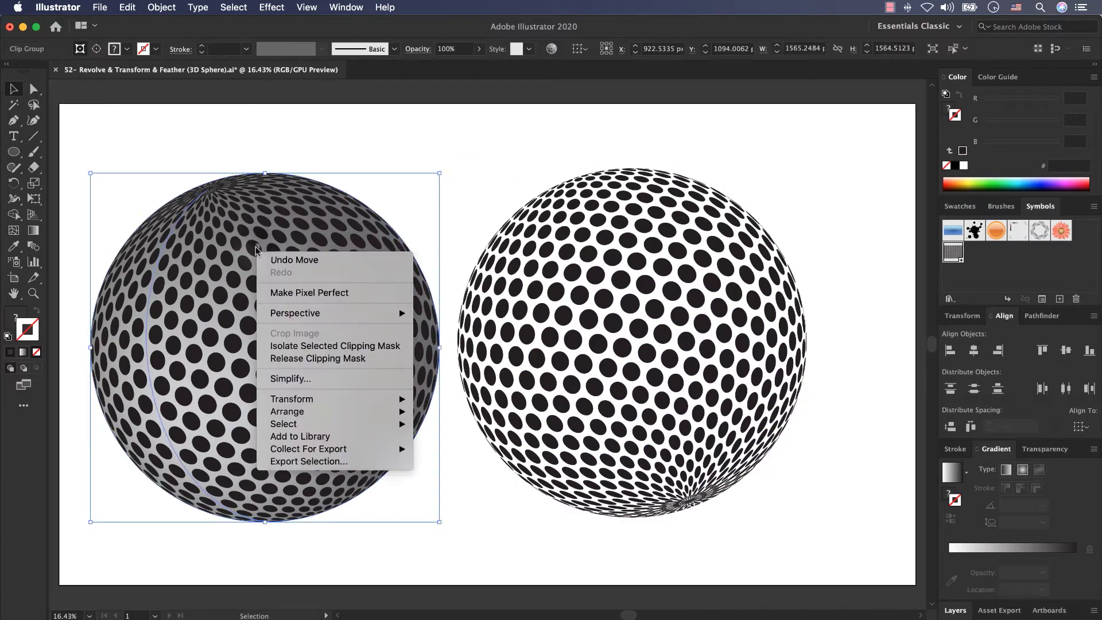
left_click(292, 363)
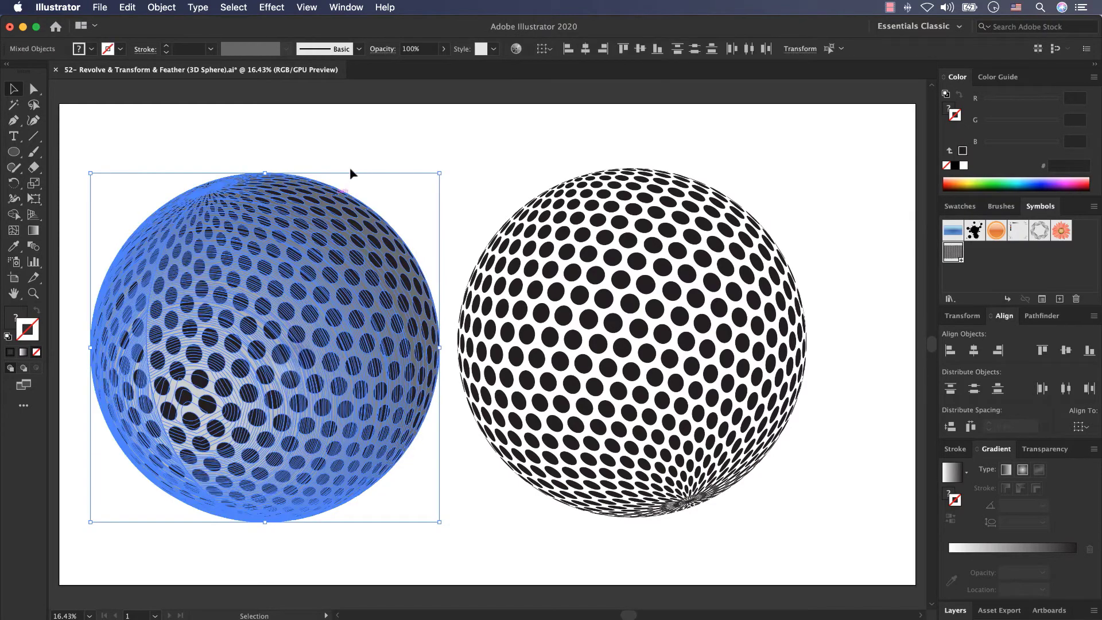
Pull the circles off the back half's grey shaded sphere, delete that sphere and put the circles back in its place
left_click(351, 126)
left_click(277, 241)
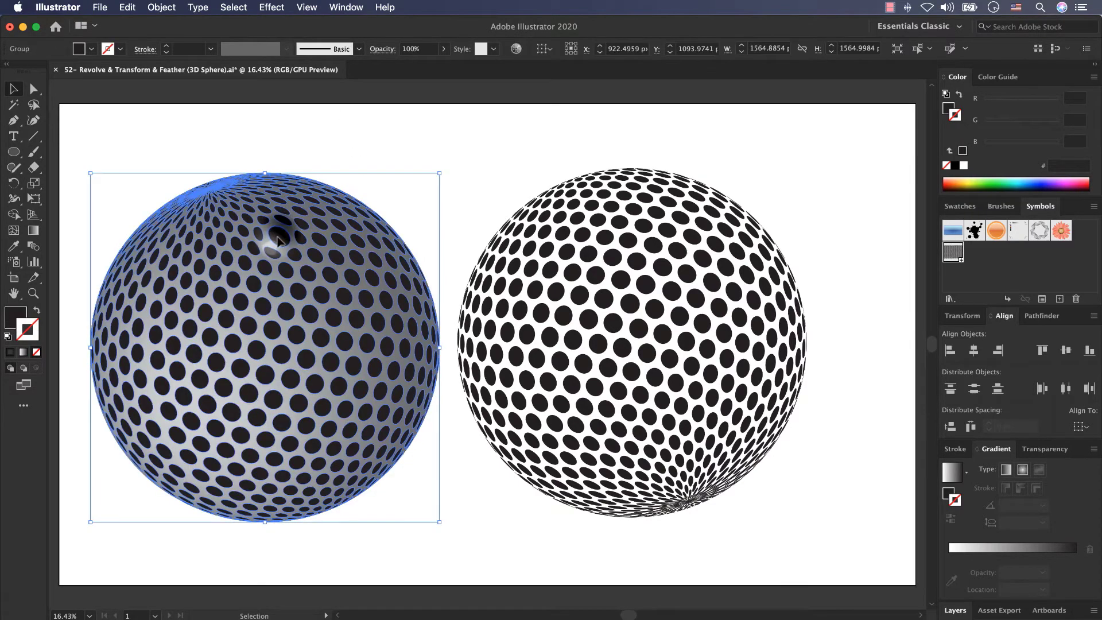
left_click_drag(278, 241, 448, 155)
left_click(148, 363)
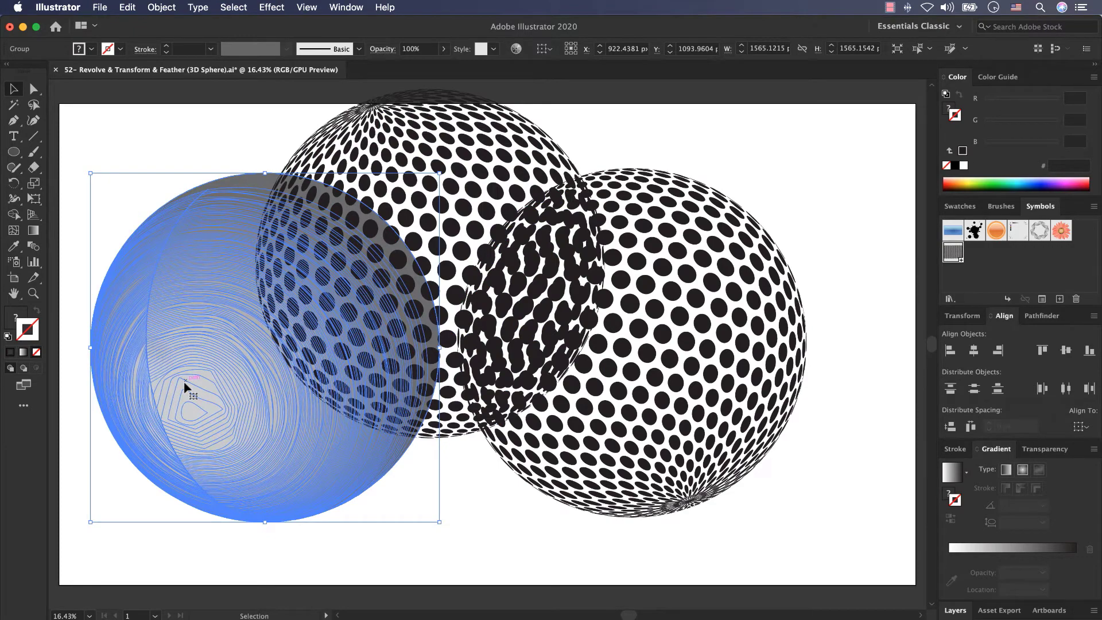
key("Delete")
left_click_drag(450, 287, 292, 367)
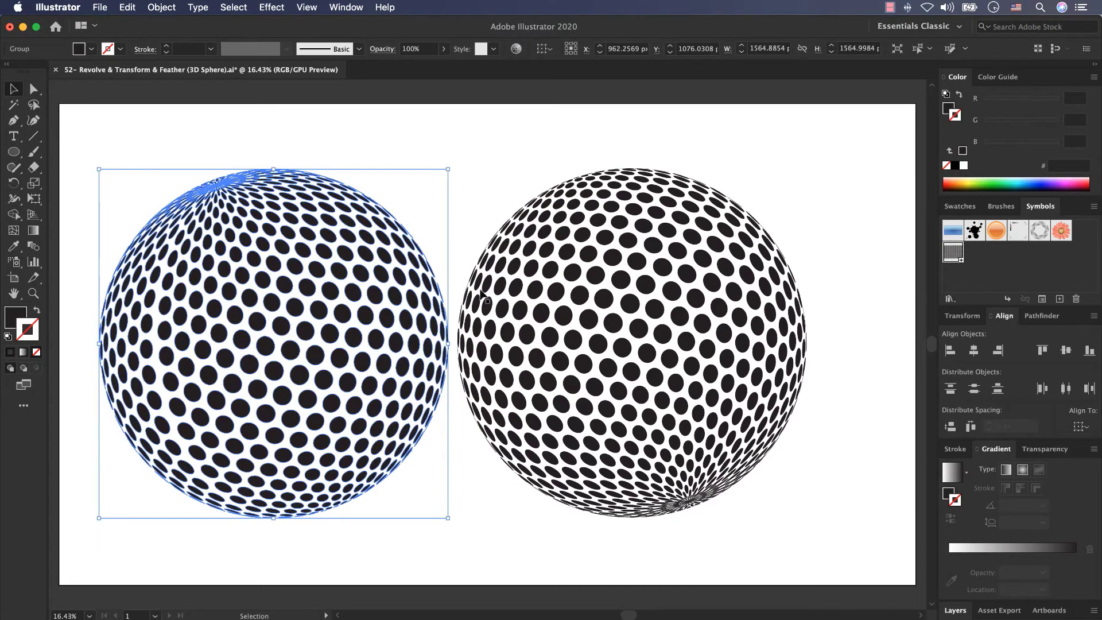
Reduce the opacity of the back half's circles to 24%
left_click_drag(597, 287, 318, 275)
left_click(444, 50)
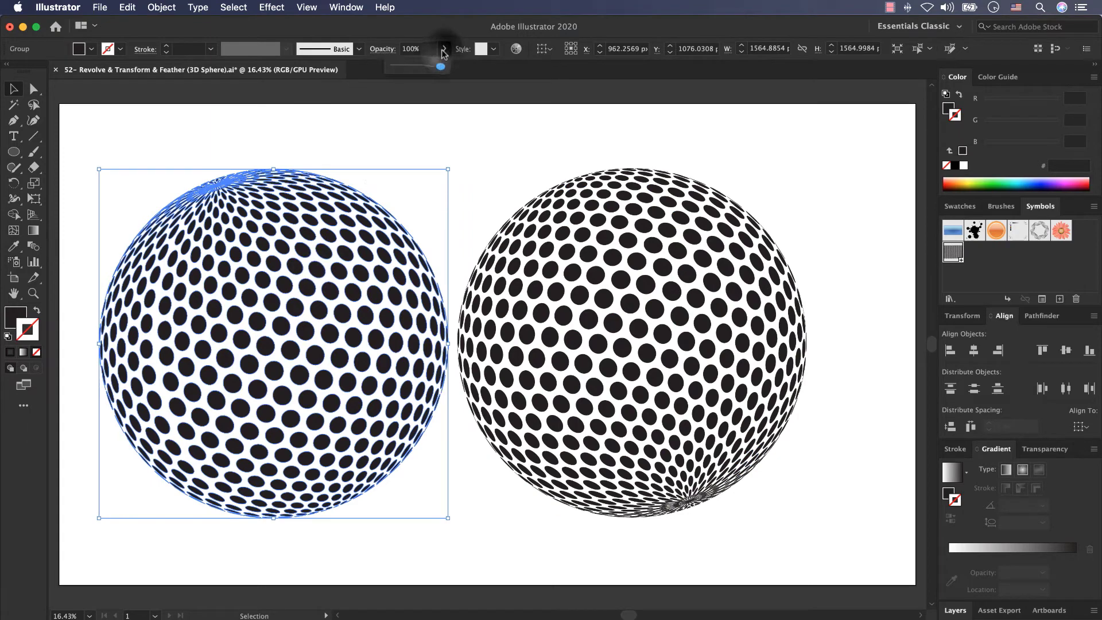
left_click(406, 65)
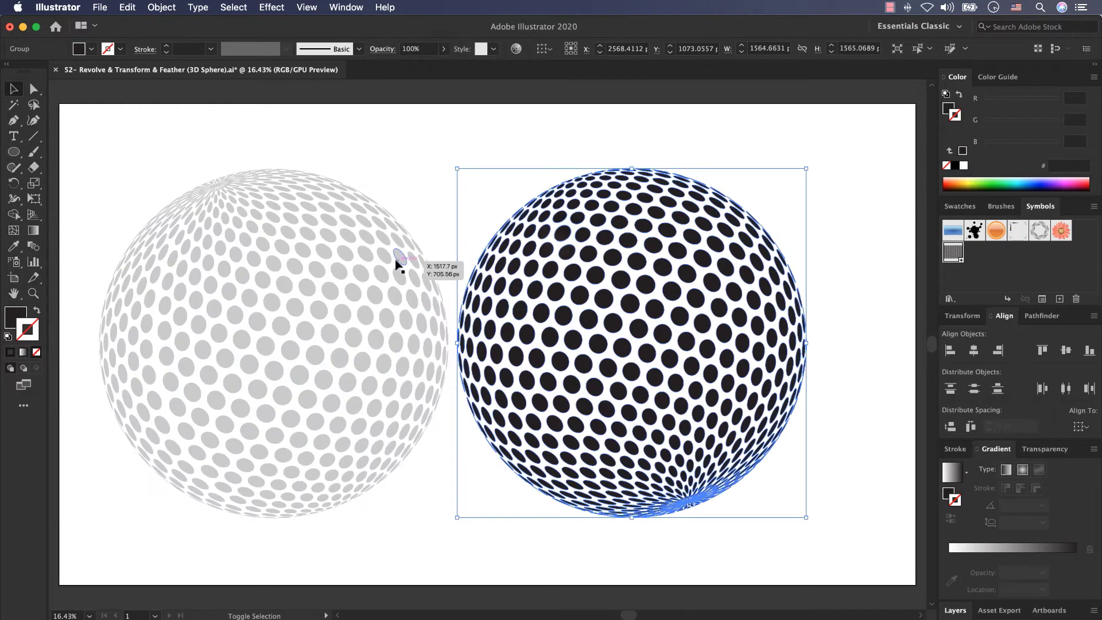
Stack the faded and black circle spheres by aligning their centres horizontally and vertically
left_click(396, 262, "shift")
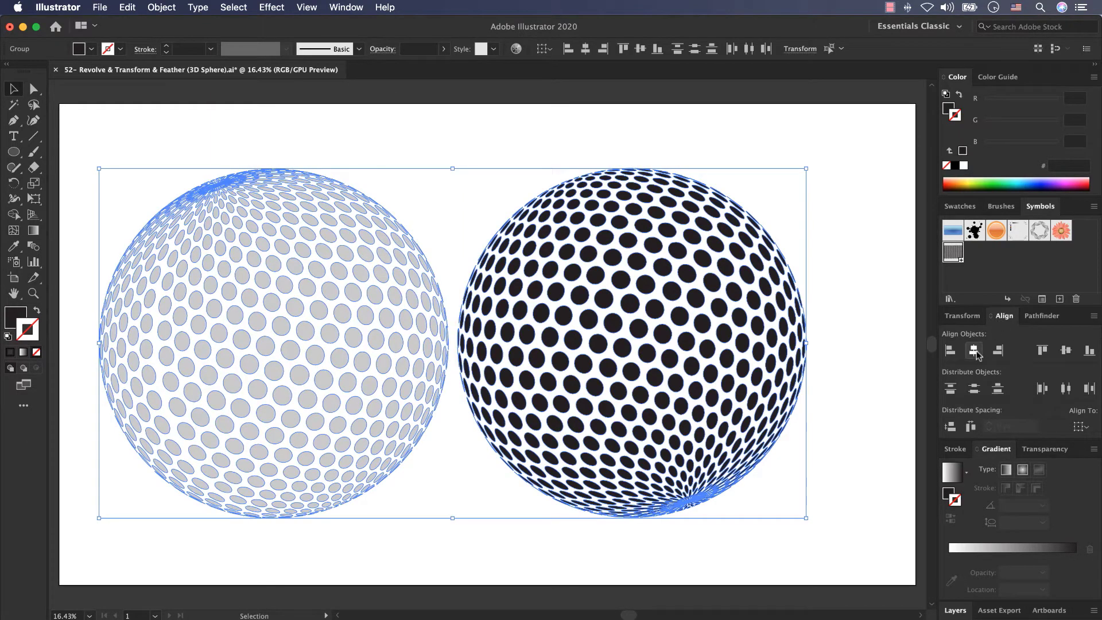
left_click(974, 351)
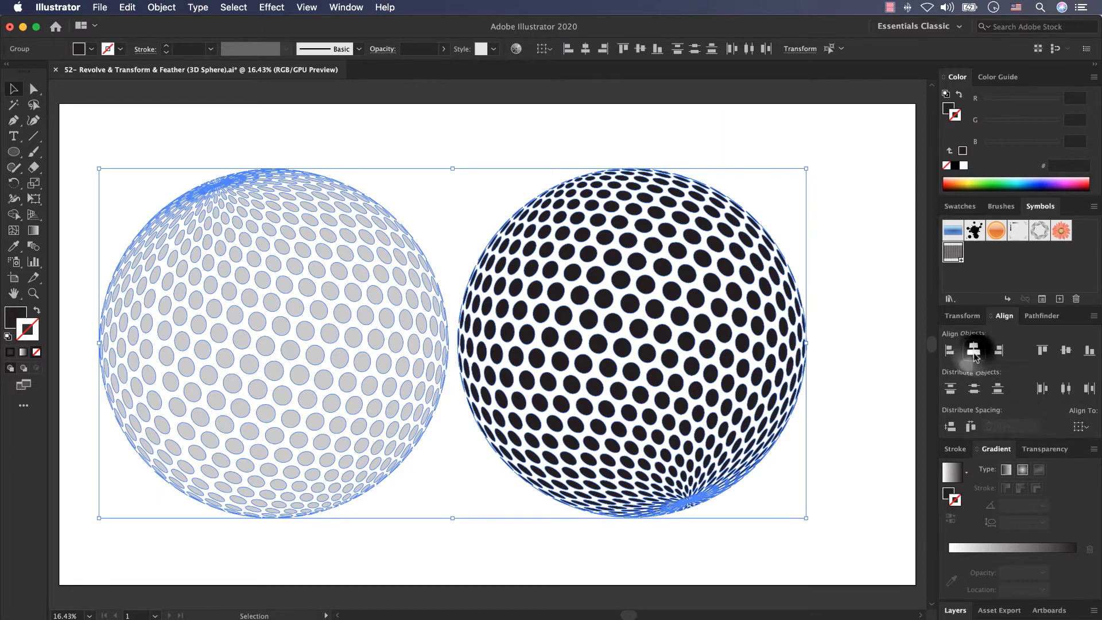
left_click(1066, 350)
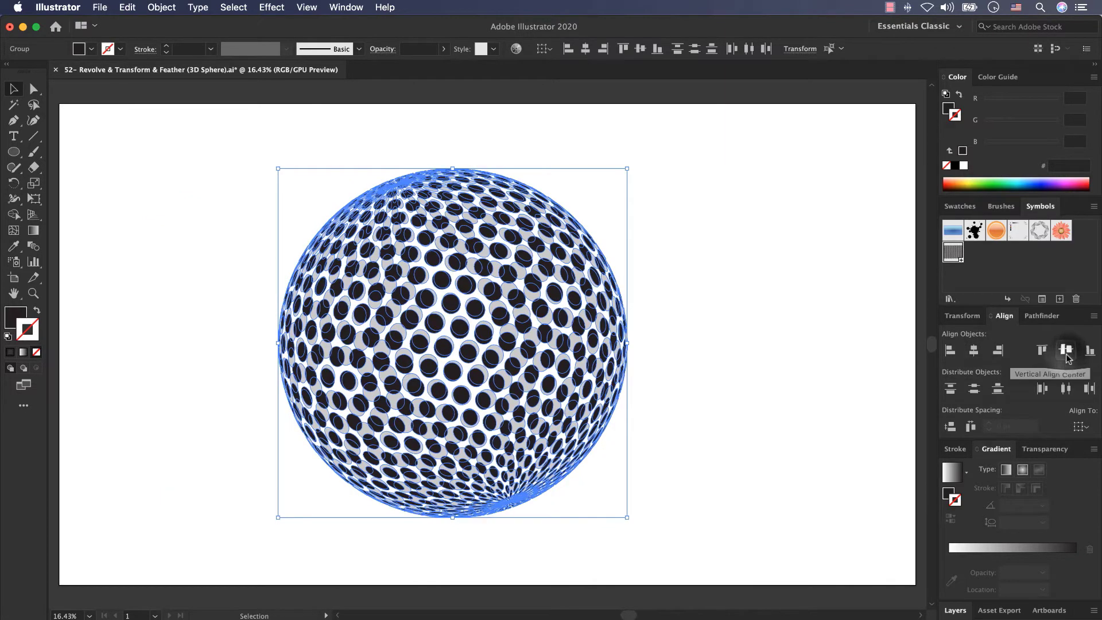
left_click(720, 380)
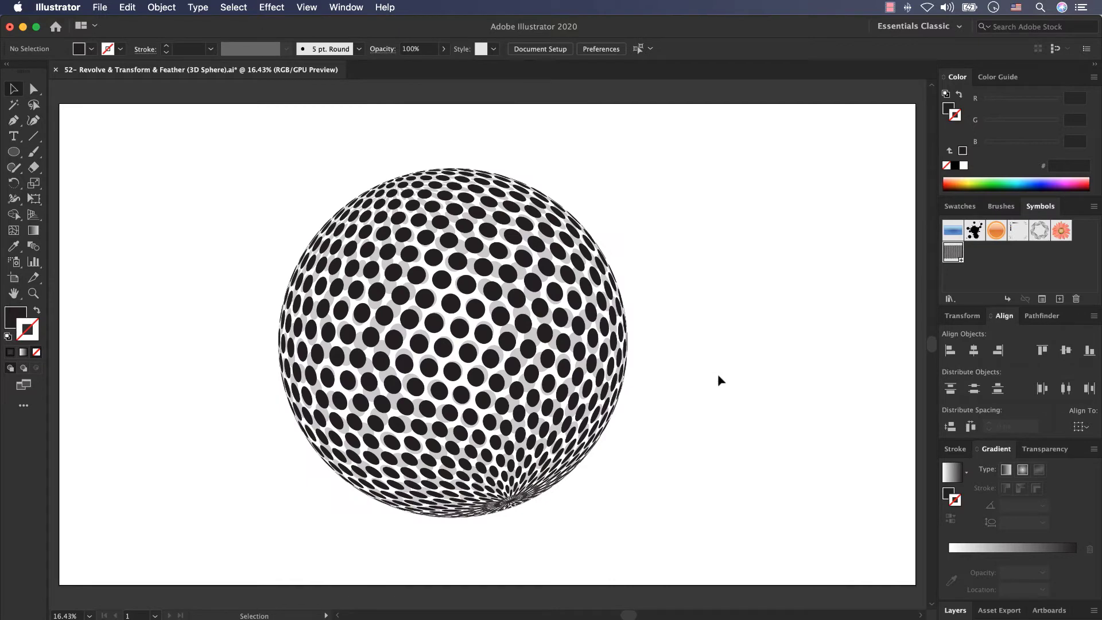
Rotate the faded back sphere about its centre behind the black front sphere
left_click(511, 332)
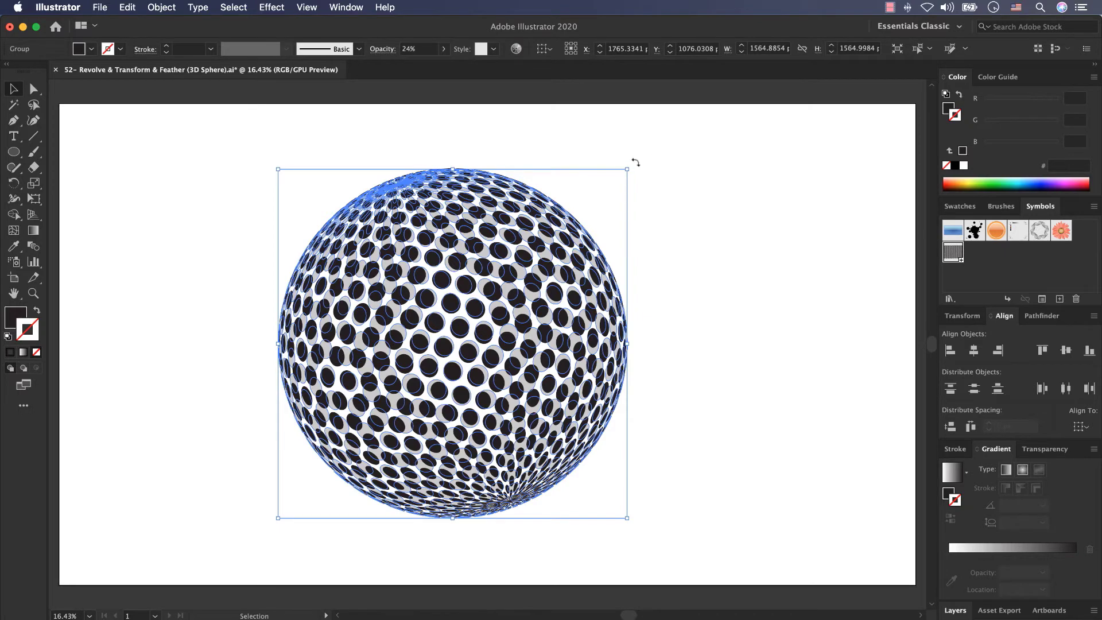
left_click_drag(635, 153, 390, 519)
left_click(742, 356)
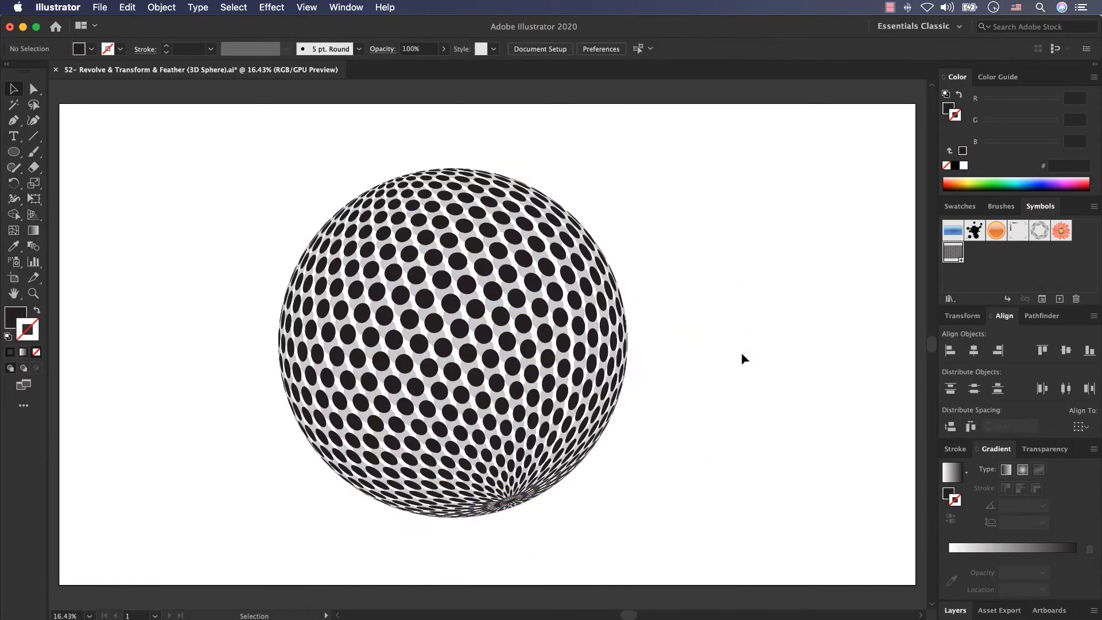
Delete the leftover unfilled circular mask paths on both sides of the stacked spheres
left_click(523, 259)
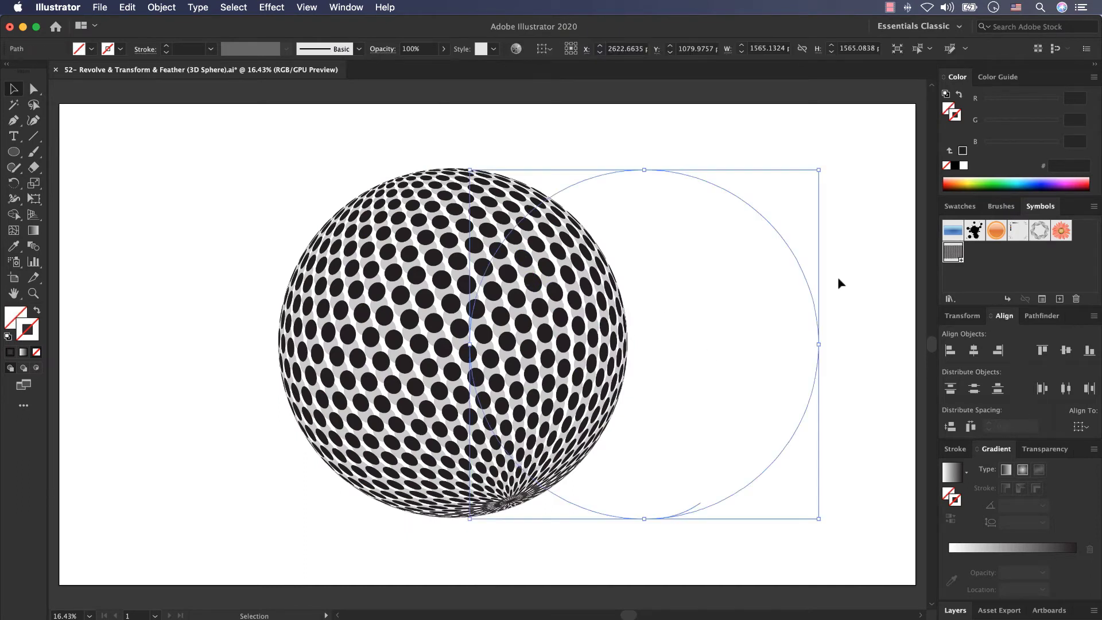
left_click(838, 283)
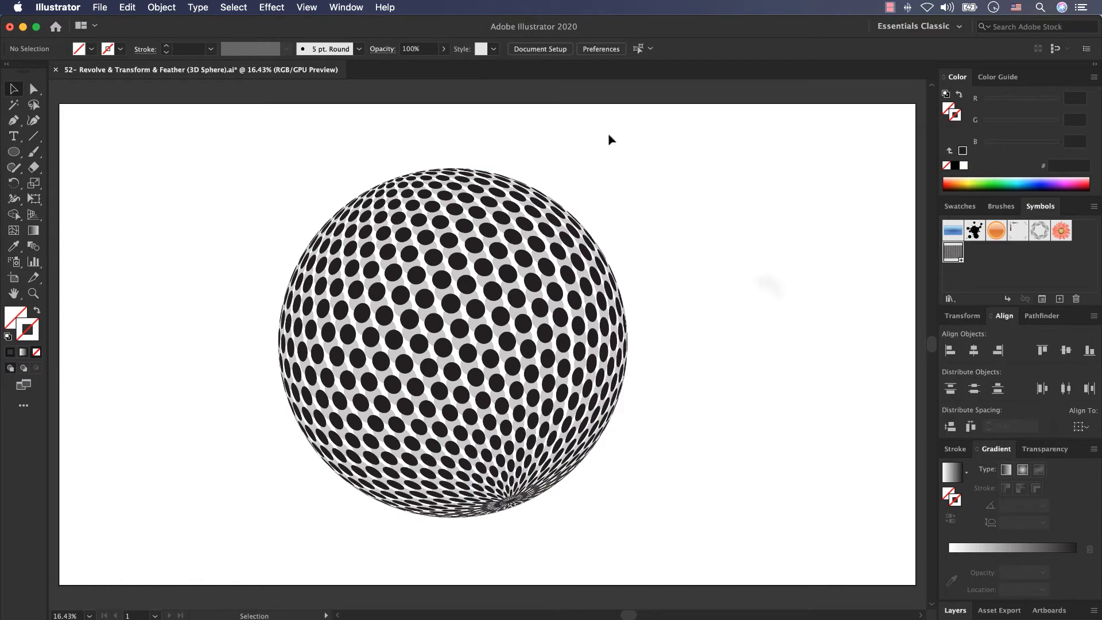
left_click(359, 456)
left_click(228, 131)
left_click_drag(128, 160, 216, 294)
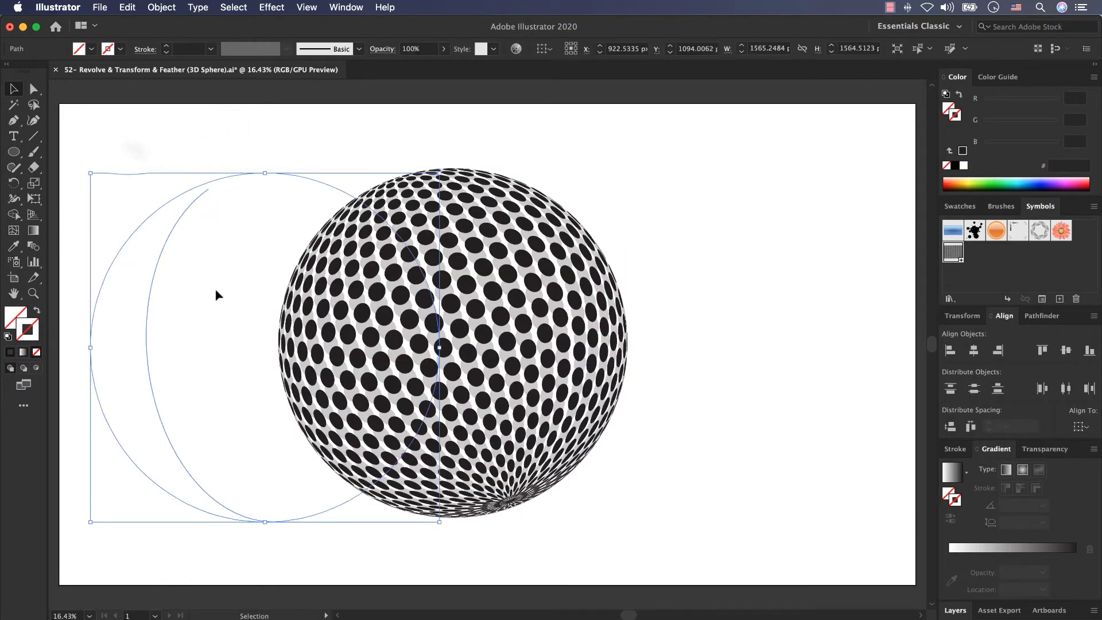
key("Delete")
left_click_drag(343, 148, 387, 181)
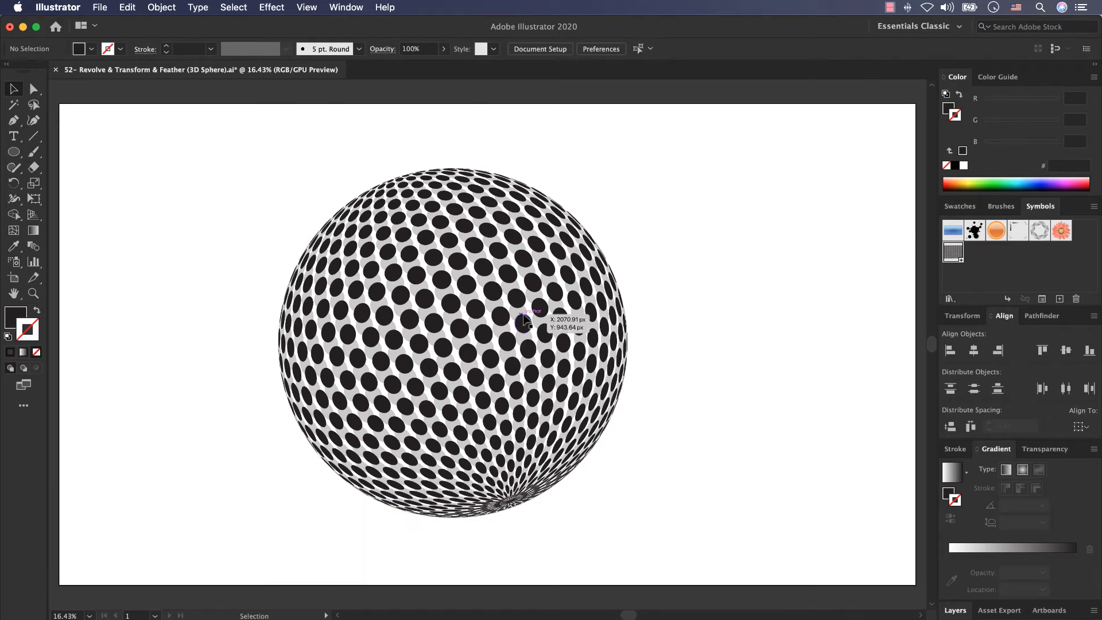
Hide the faded back sphere so that only the black front sphere can be edited
left_click(453, 300)
left_click(161, 7)
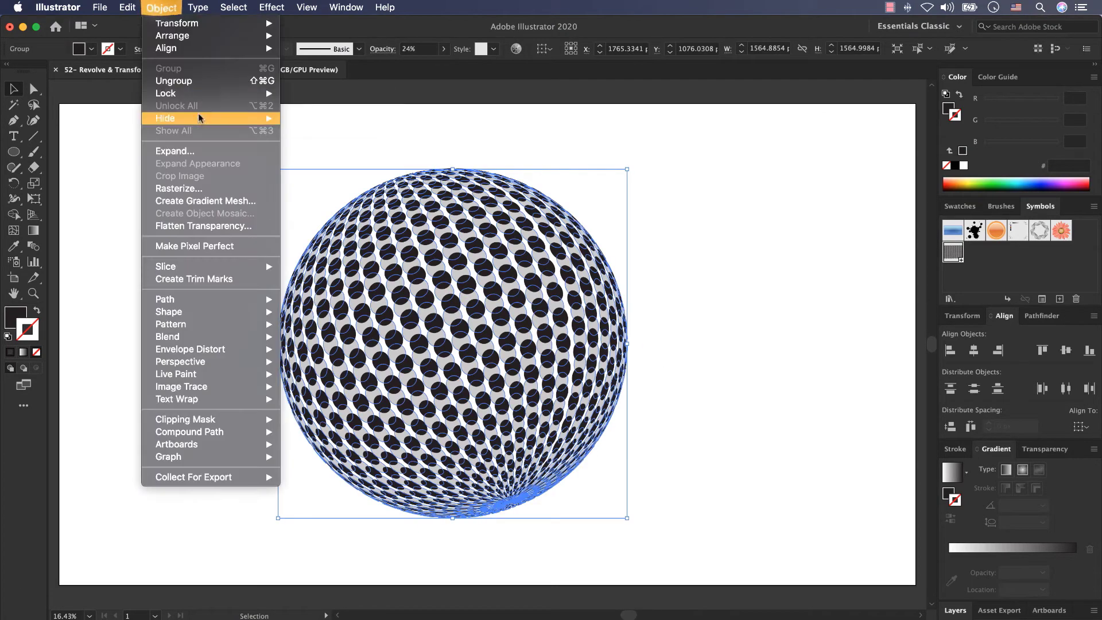
mouse_move(238, 119)
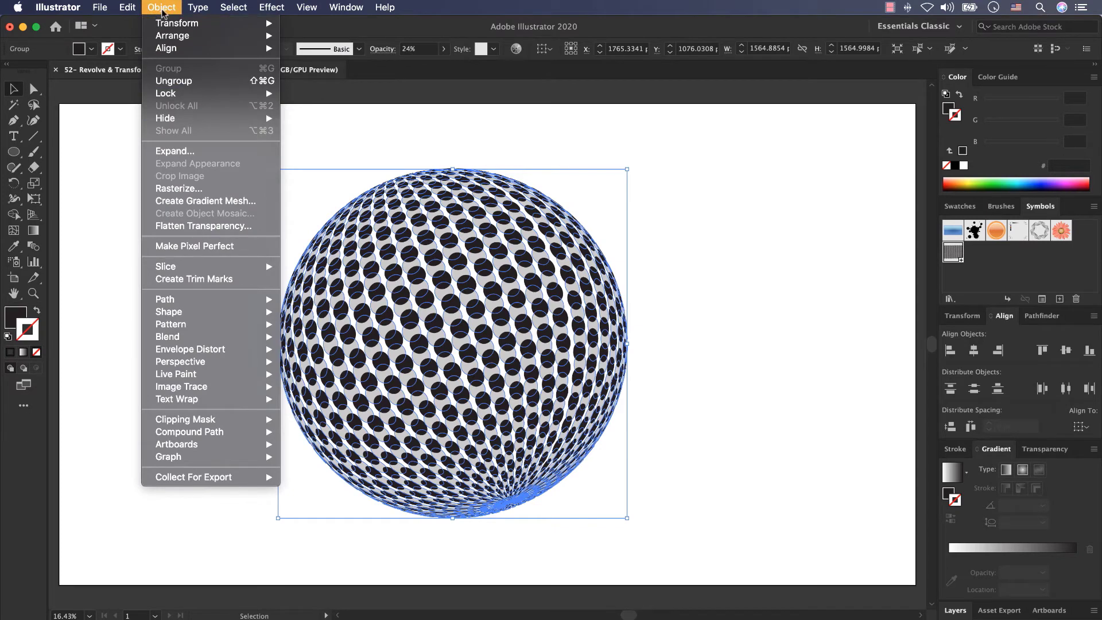
mouse_move(183, 120)
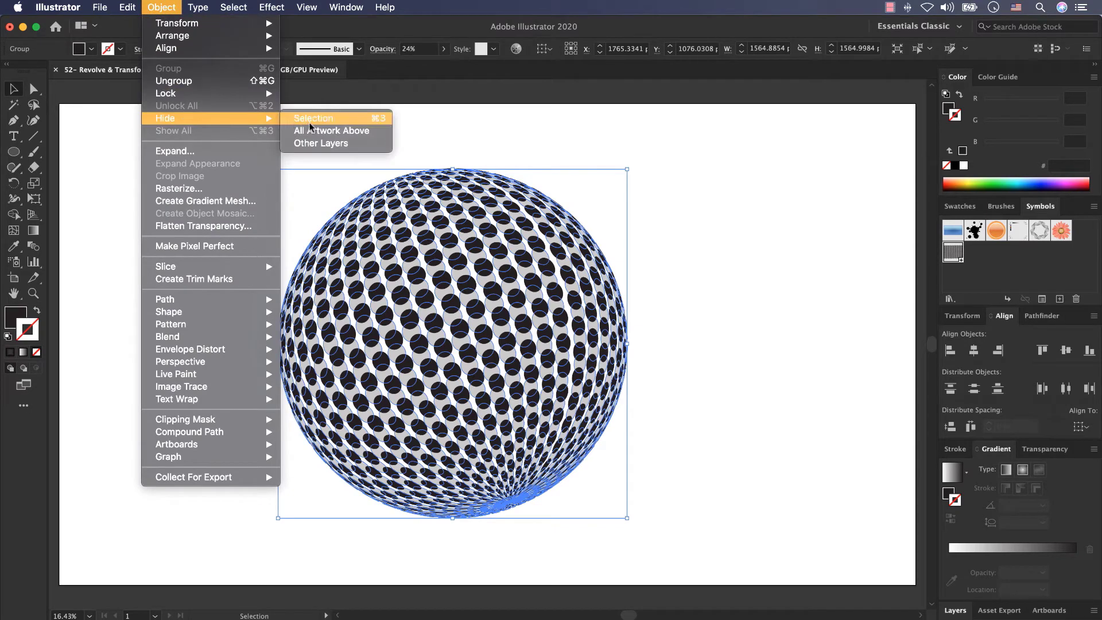
left_click(339, 121)
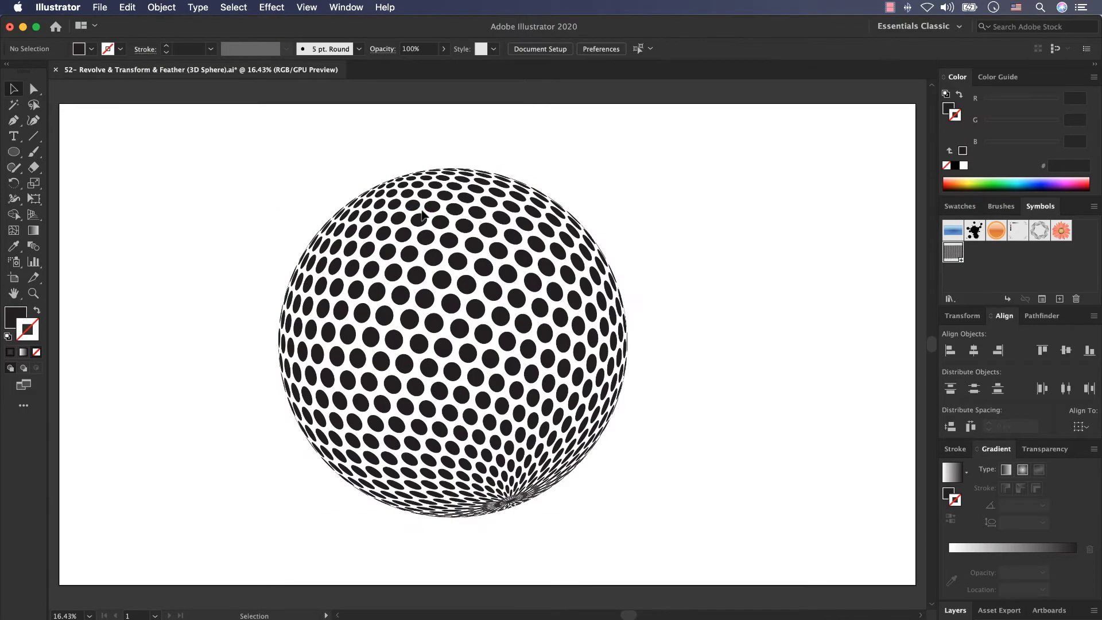
Ungroup the black front sphere into individual circles
left_click(422, 216)
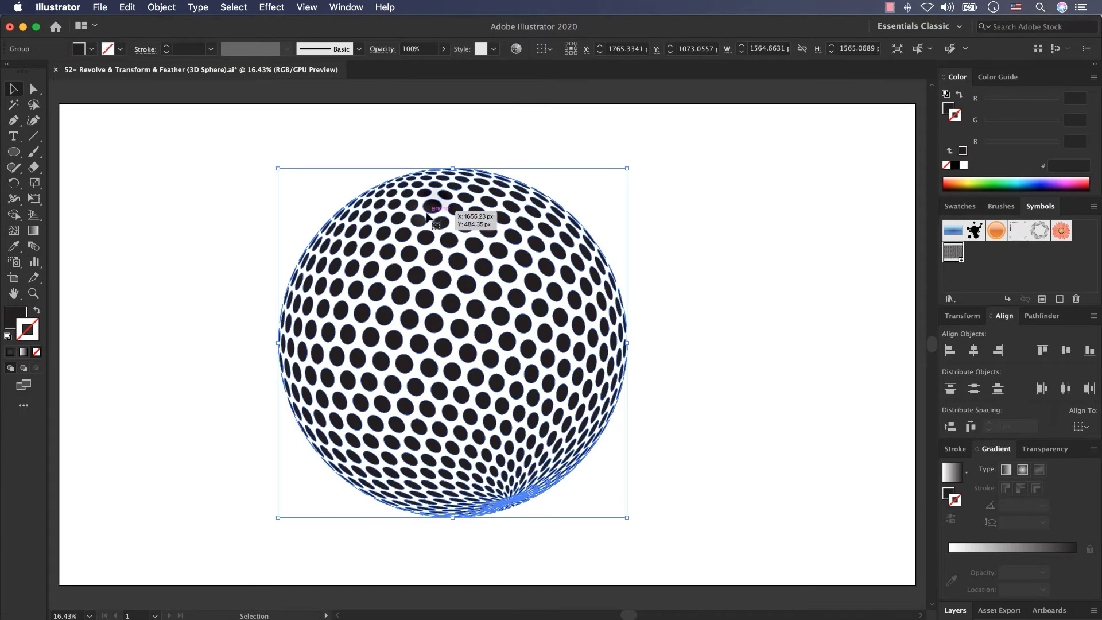
right_click(436, 257)
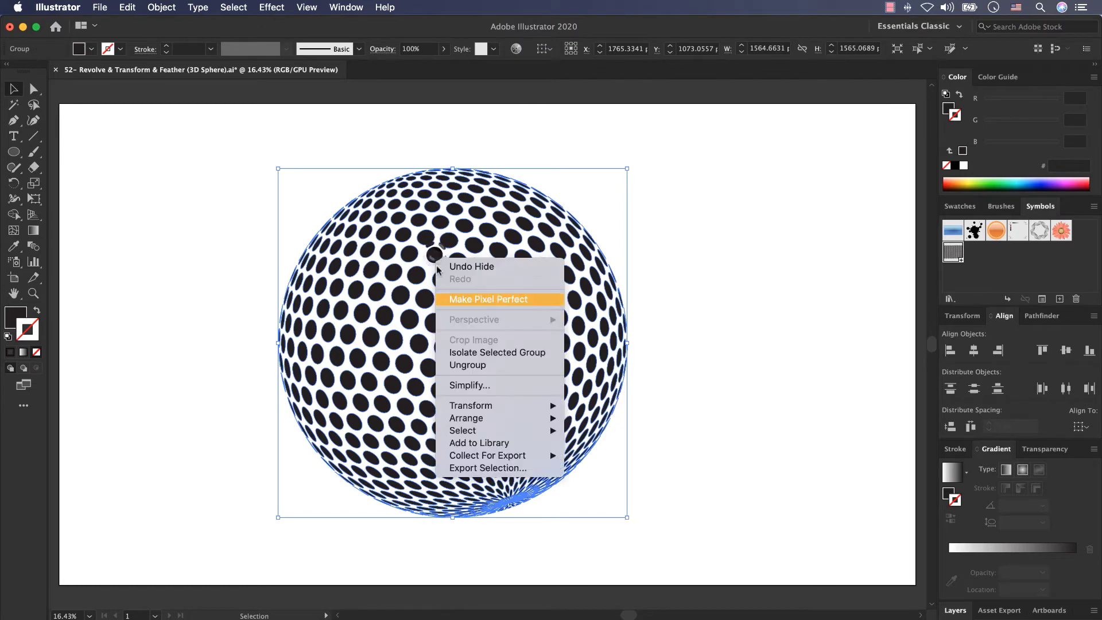
left_click(459, 367)
left_click(659, 343)
left_click(542, 310)
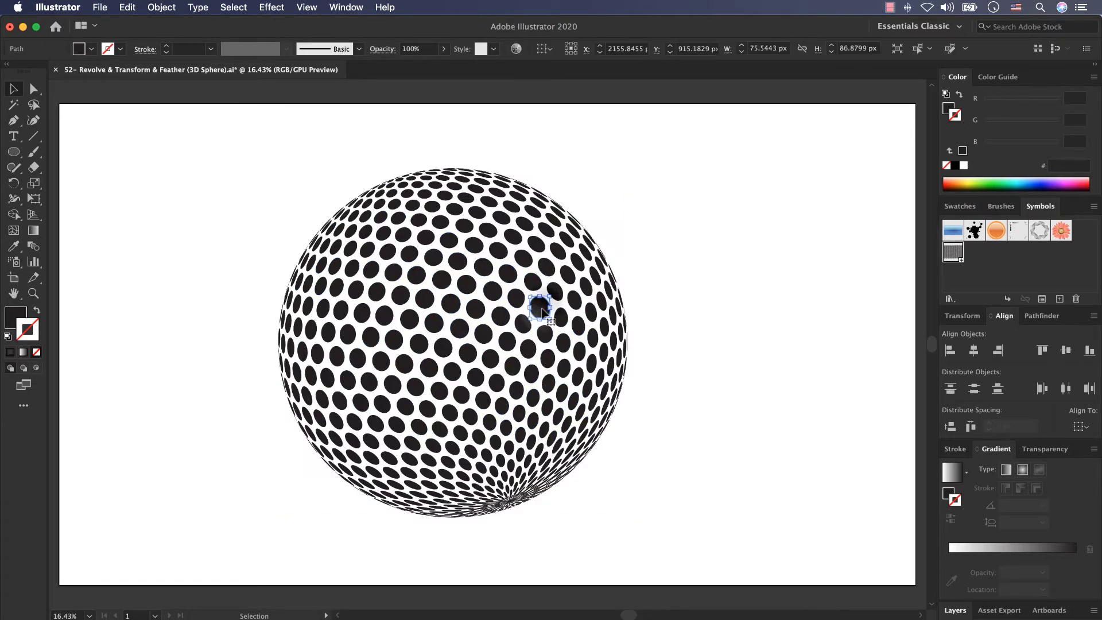
left_click_drag(543, 312, 705, 255)
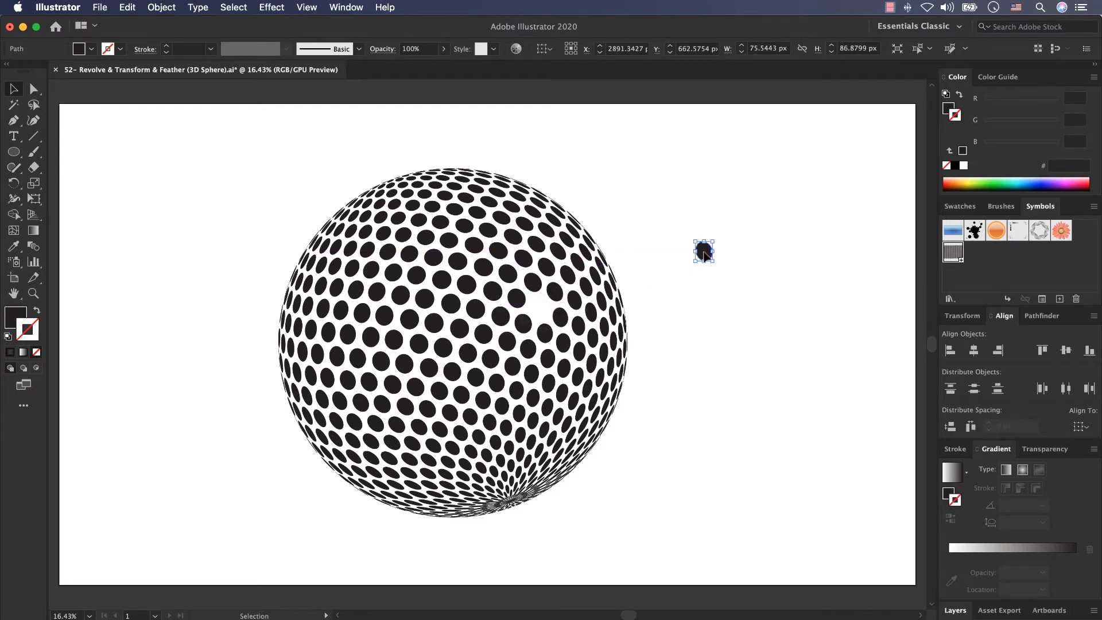
key("super+z")
Fill the circles along the front sphere's right edge with light orange f3b05a
left_click_drag(683, 144, 565, 525)
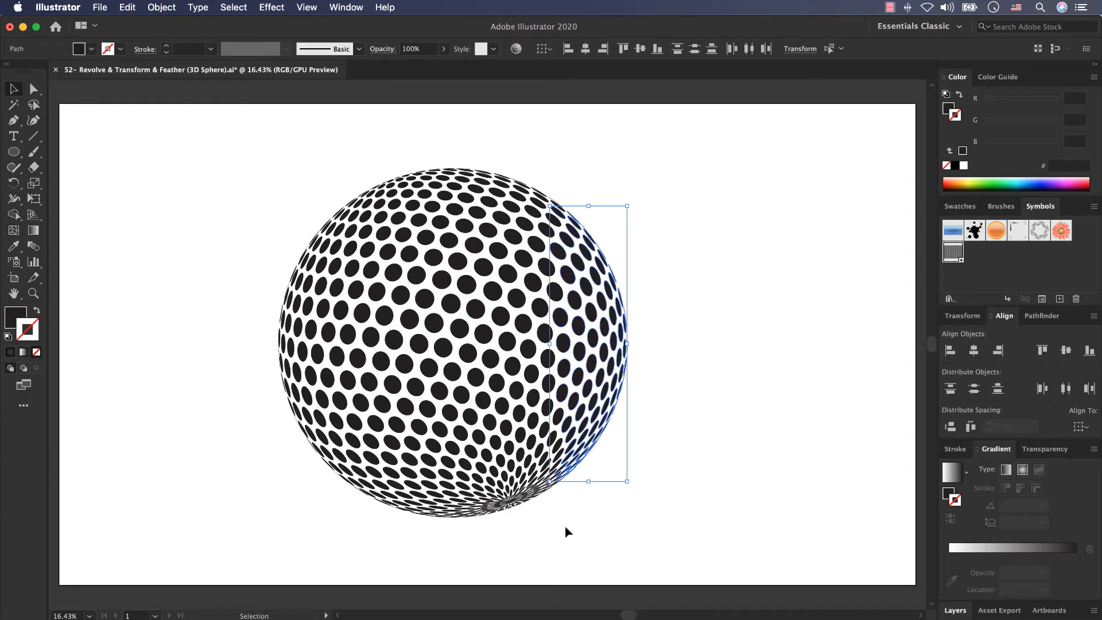
left_click_drag(692, 98, 564, 575)
double_click(13, 321)
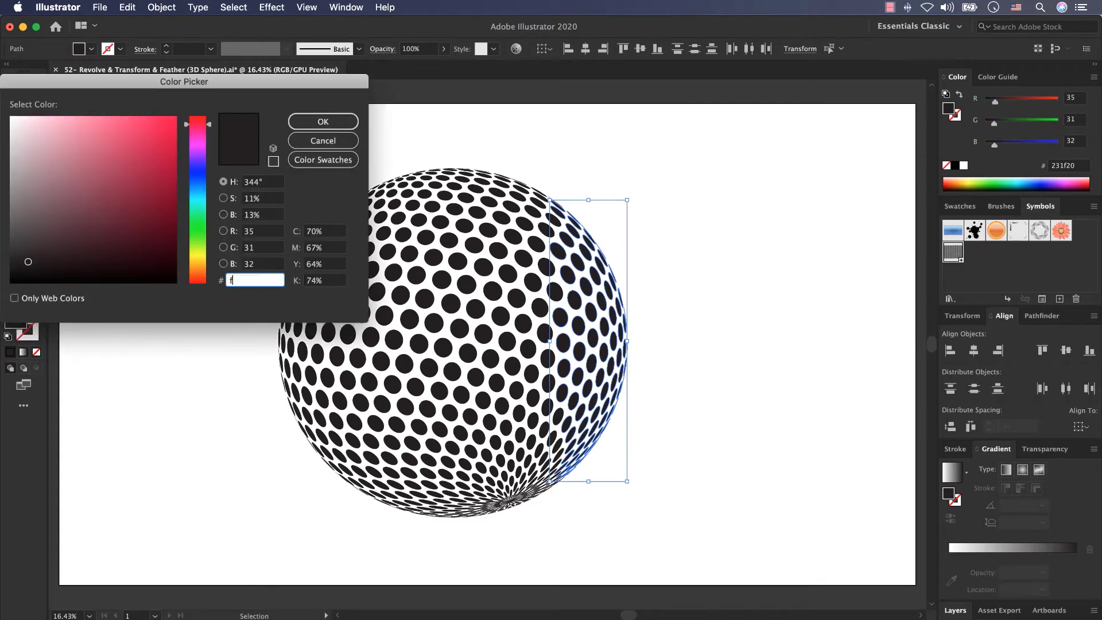
type("f3b05a")
left_click(321, 122)
Fill the next band of black circles, right of the sphere's centre, with orange f4874b
left_click_drag(550, 140, 464, 568)
double_click(16, 317)
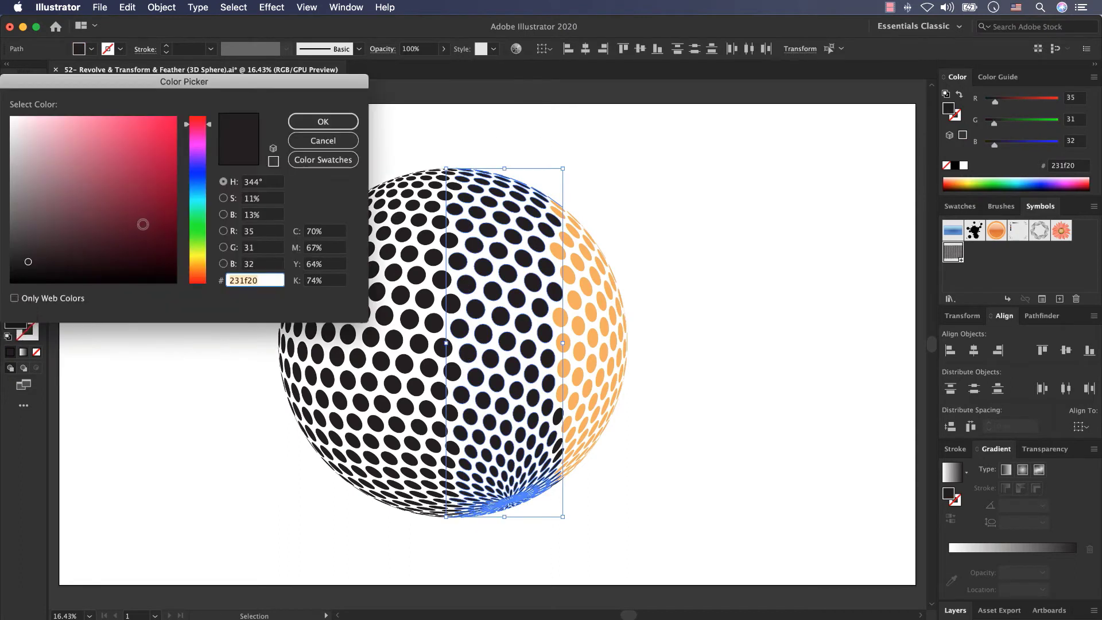
type("f4874b")
key("Return")
Fill the band of black circles left of the sphere's centre with coral f46a4e
left_click_drag(454, 151, 367, 567)
double_click(16, 317)
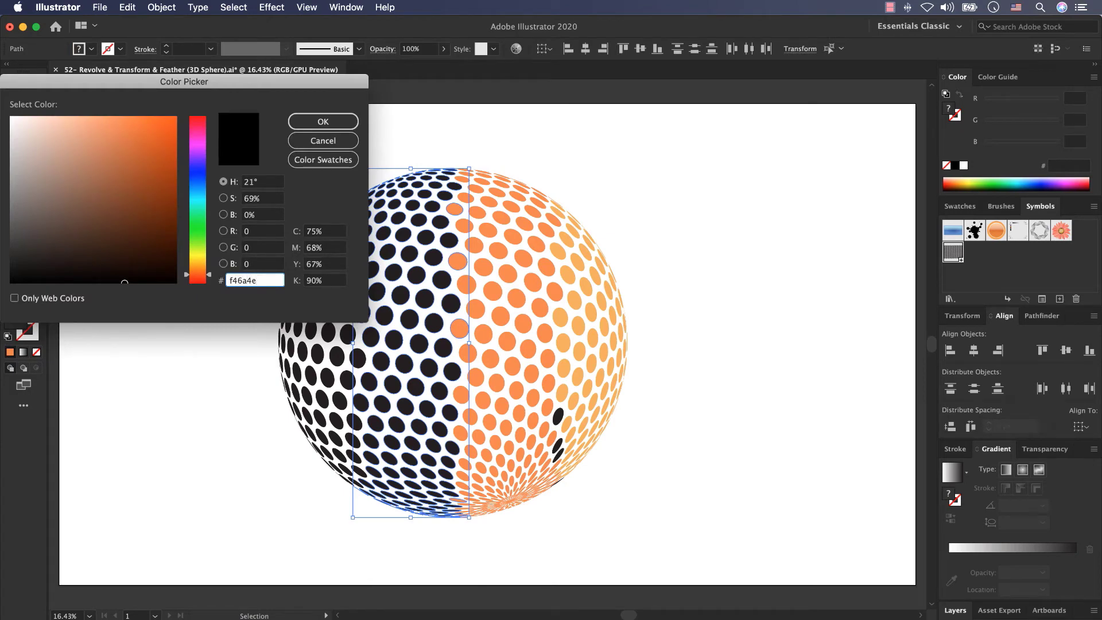
type("f46a4e")
key("Tab")
left_click(311, 122)
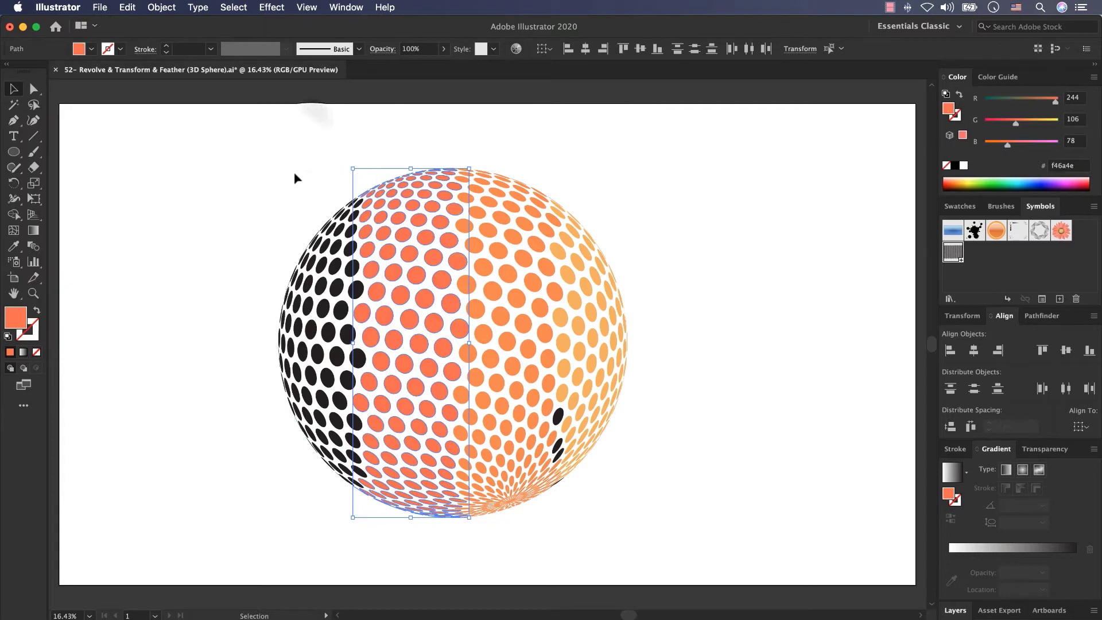
Fill the remaining black circles along the sphere's left edge with purple 5c4a72
left_click_drag(274, 171, 359, 530)
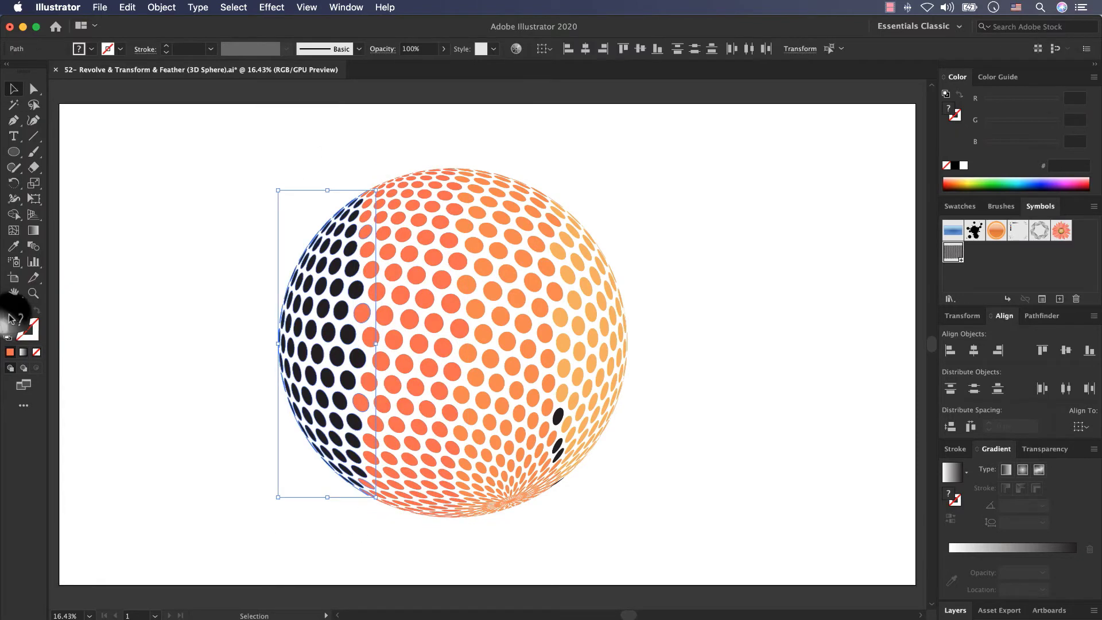
double_click(16, 317)
type("5c4a")
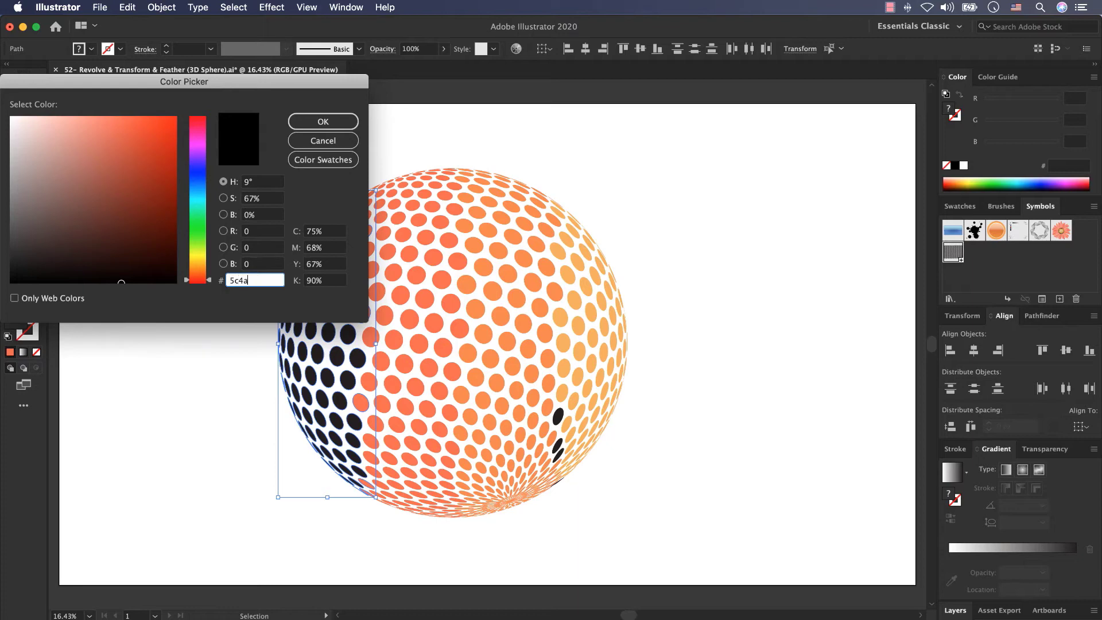
type("72")
key("Tab")
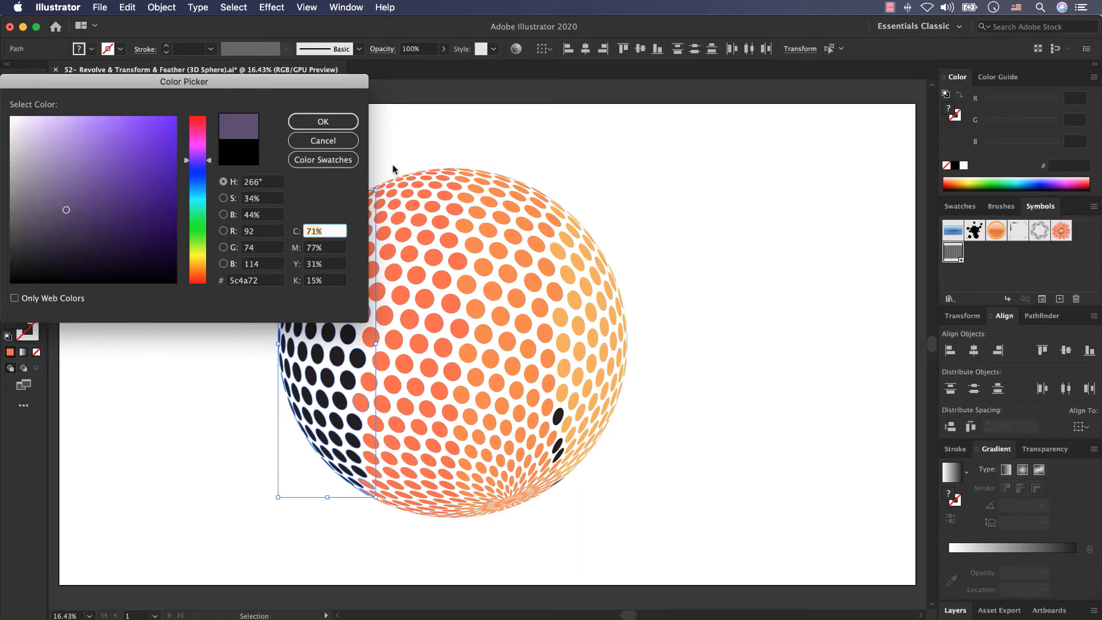
key("Return")
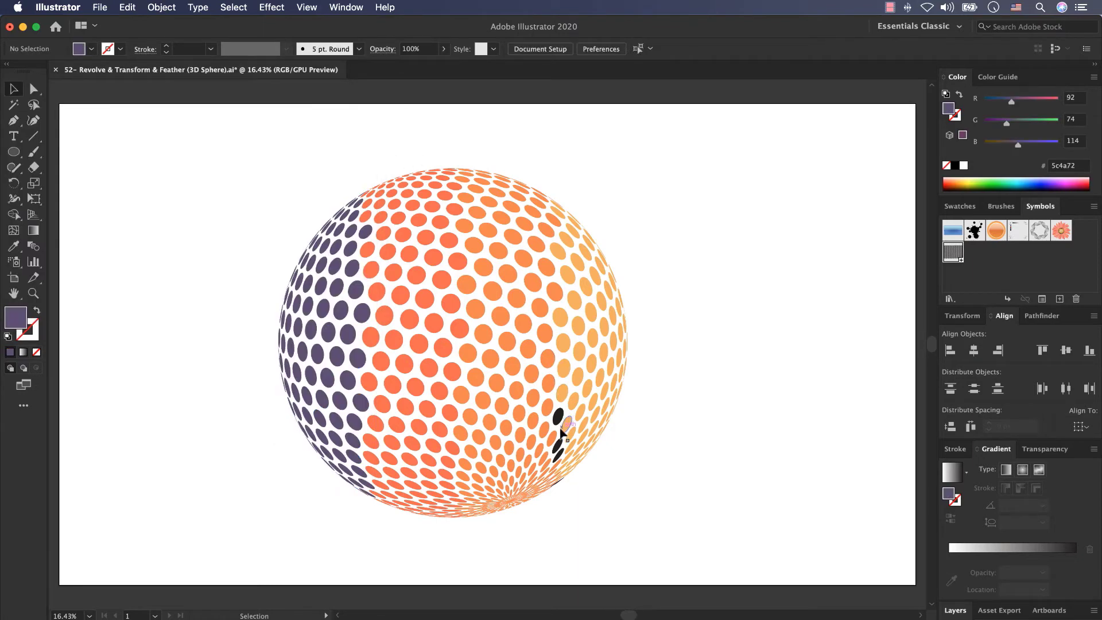
Recolour the three missed black circles at the sphere's lower right by sampling the light orange f3b05a from a neighbouring circle
scroll(556, 416, "up", 5)
left_click(549, 394)
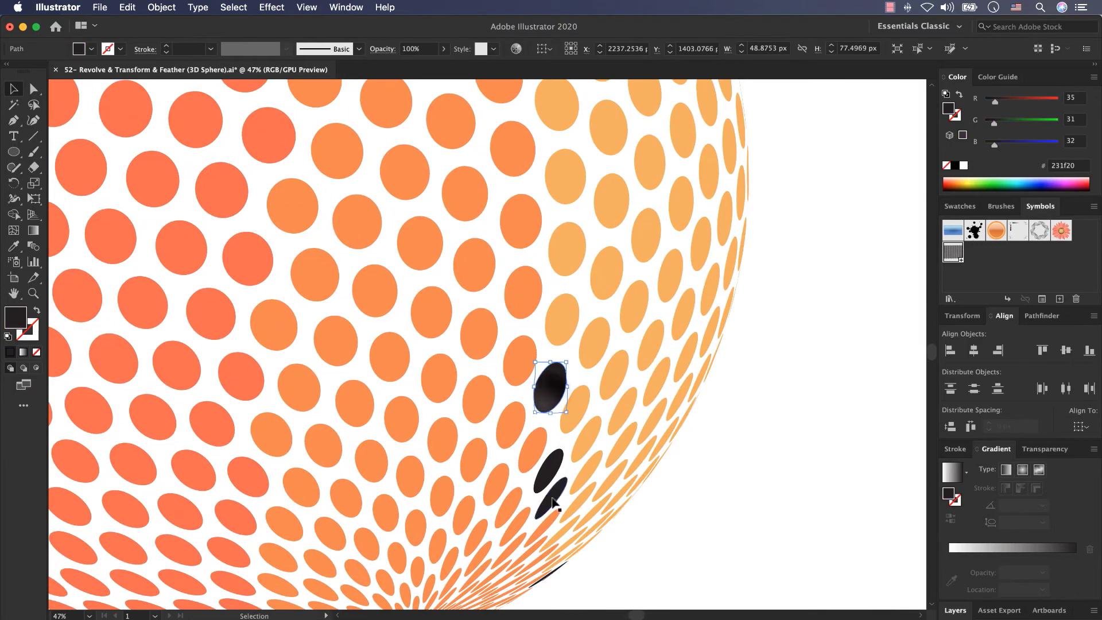
left_click(548, 505, "shift")
key("i")
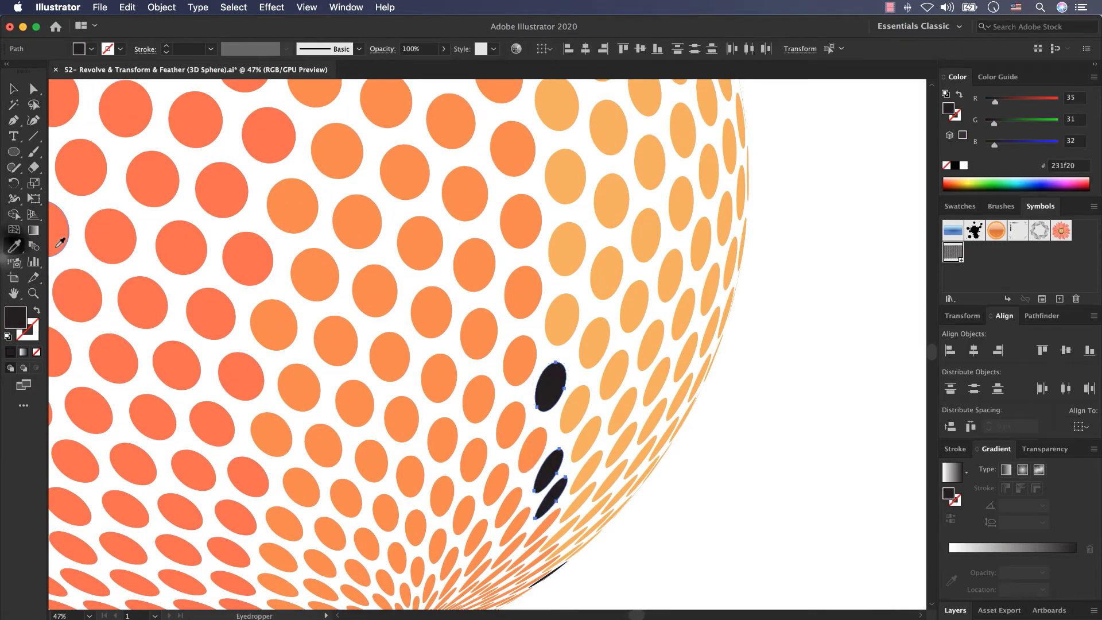
left_click(653, 228)
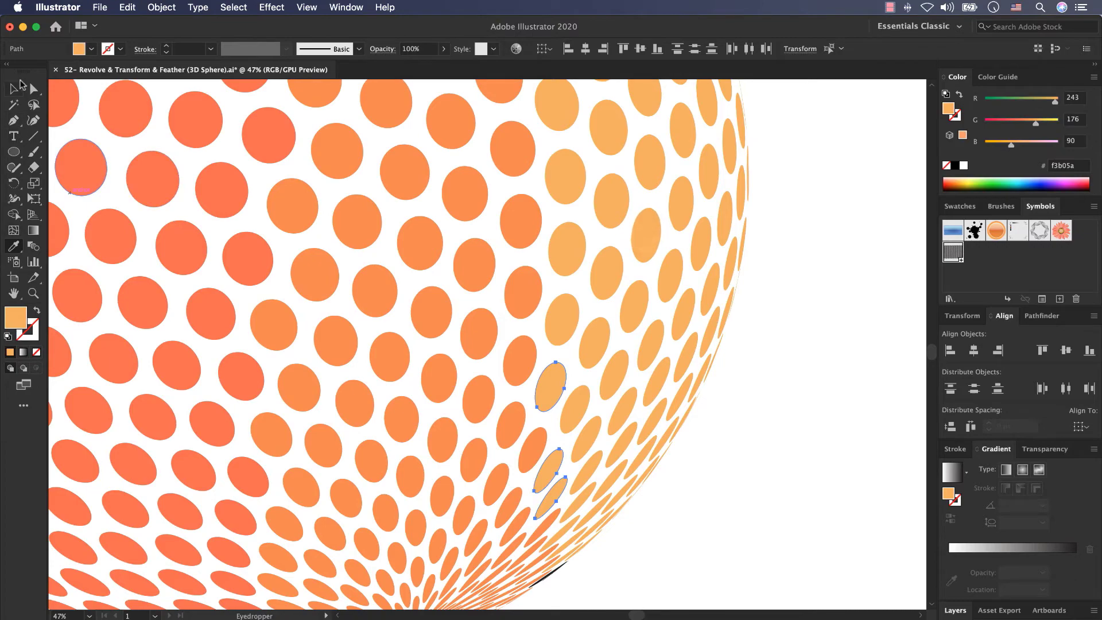
Recolour the thin black circle left at the sphere's lower right edge by sampling the light orange f3b05a from a neighbouring circle
left_click(19, 86)
scroll(496, 445, "up", 6)
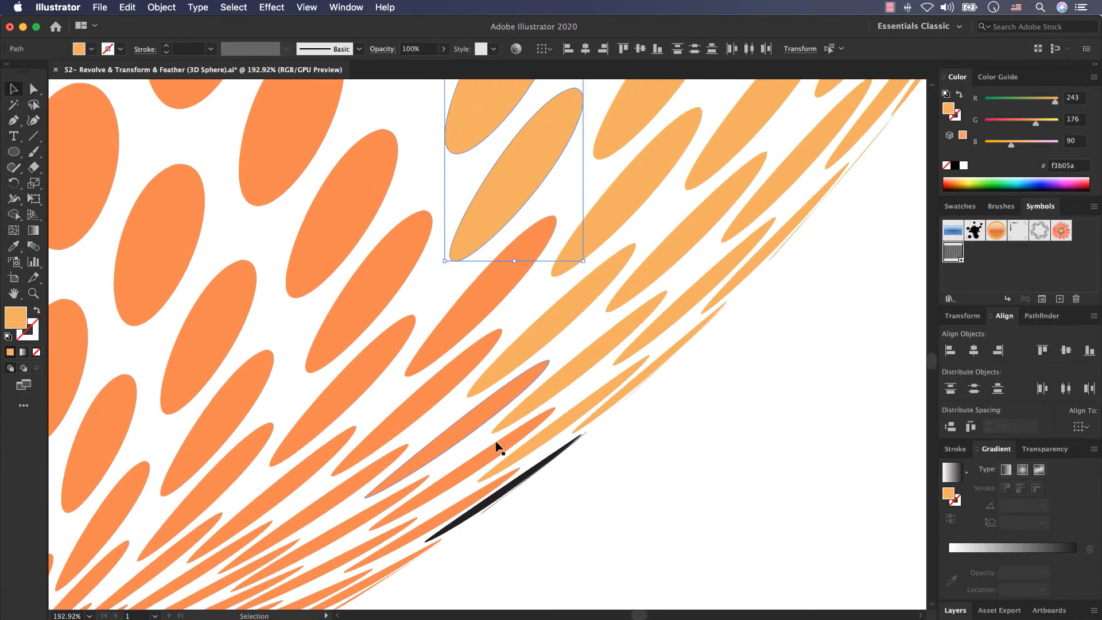
left_click(519, 484)
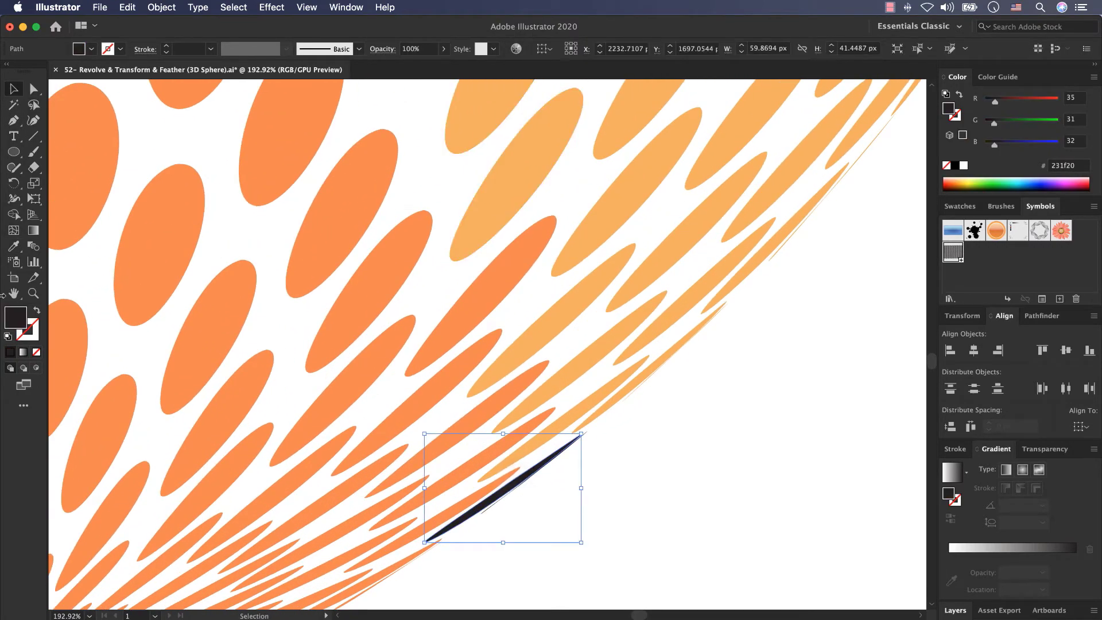
left_click(484, 516)
left_click(484, 511)
left_click(10, 249)
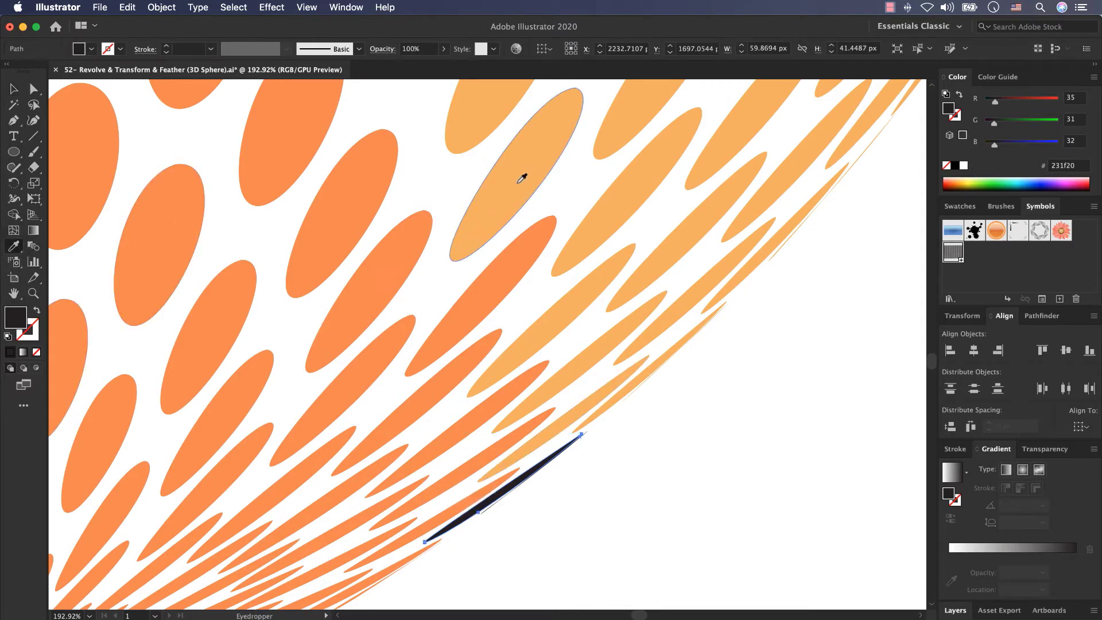
left_click(520, 180)
left_click(14, 89)
key("cmd+0")
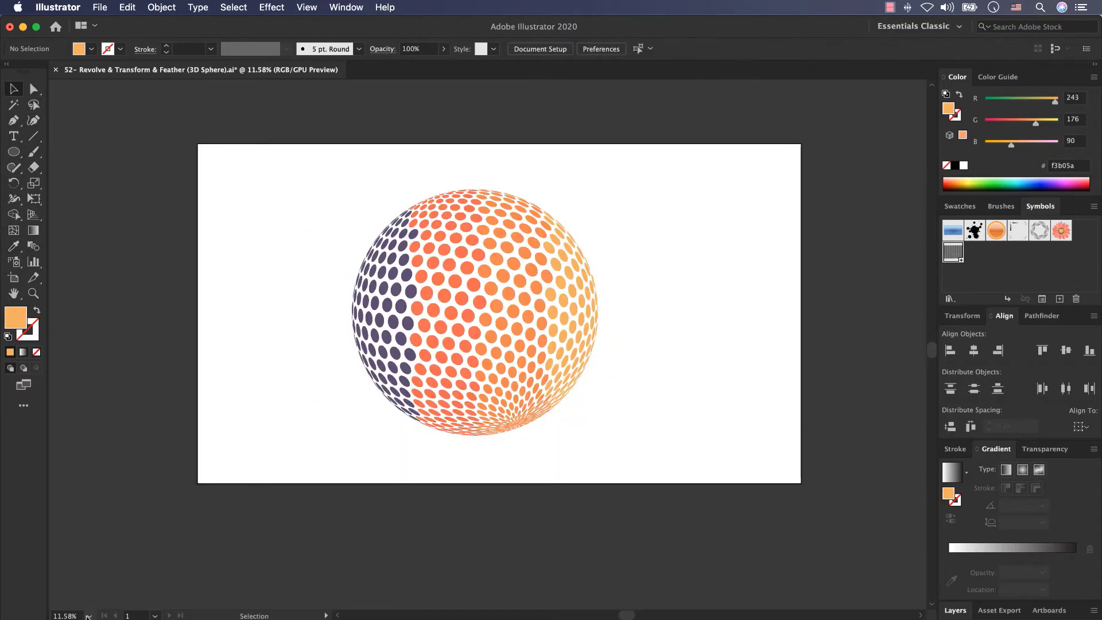
Fill the coral band of circles between the purple and orange bands, including its boundary orange circles, with red be1e2d
left_click(89, 616)
left_click(101, 598)
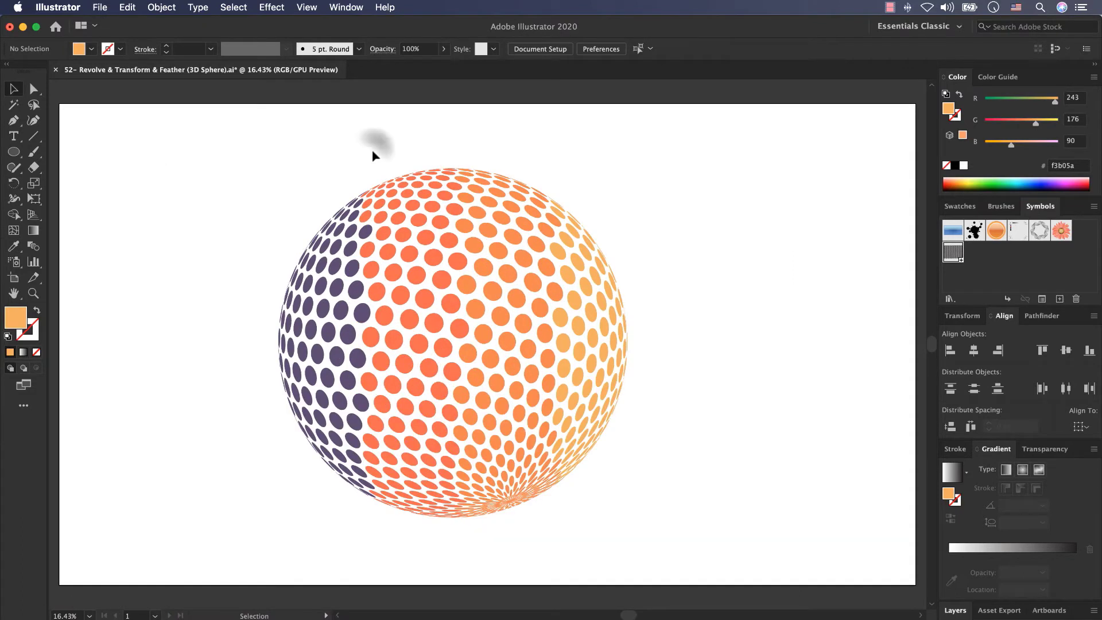
left_click_drag(372, 151, 477, 541)
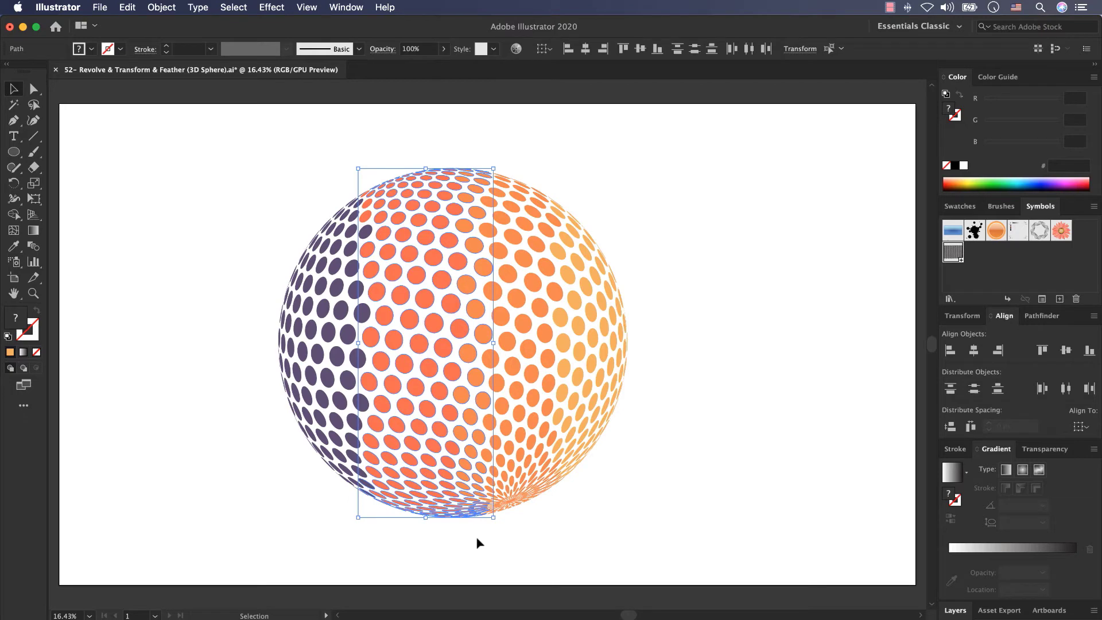
left_click(79, 49)
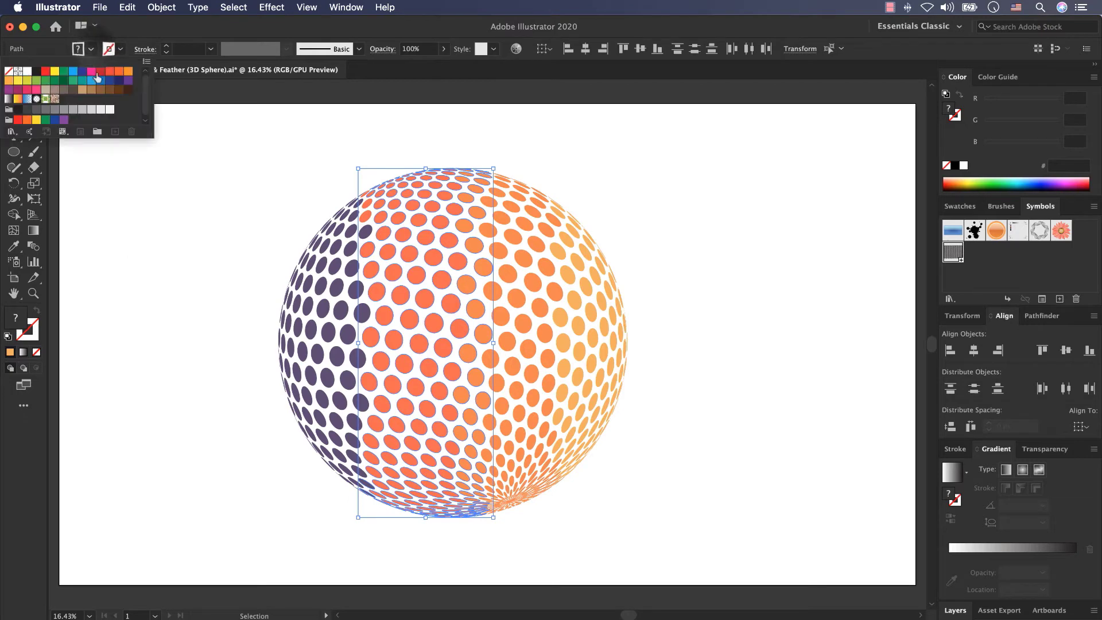
left_click(85, 64)
left_click(153, 243)
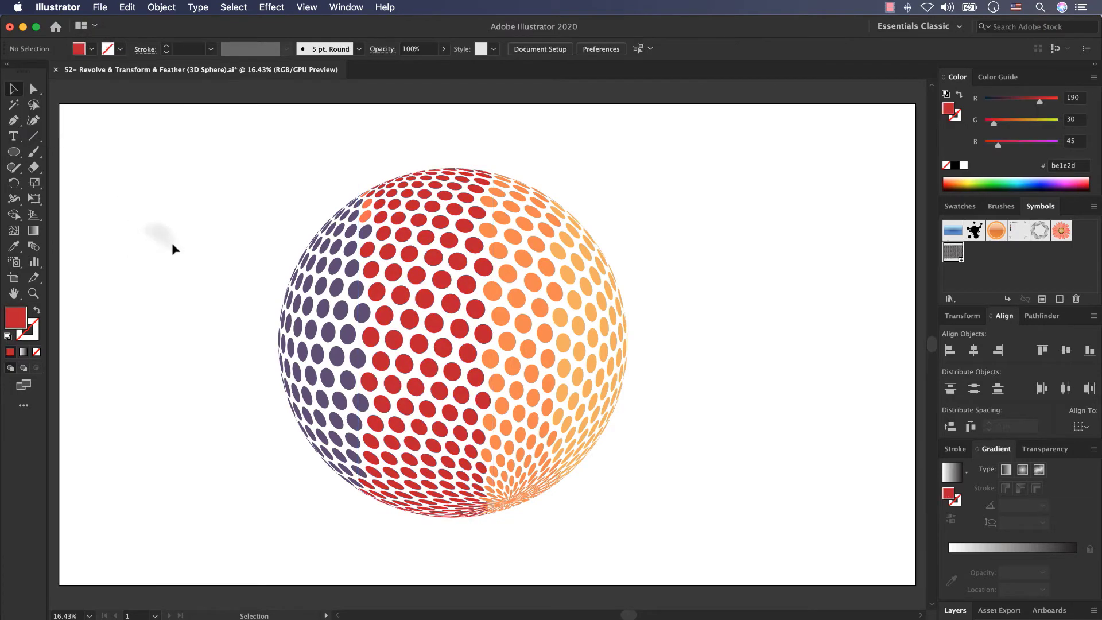
Fill the missed coral circles at the sphere's upper left edge with red be1e2d
left_click(369, 210)
scroll(368, 208, "up", 6)
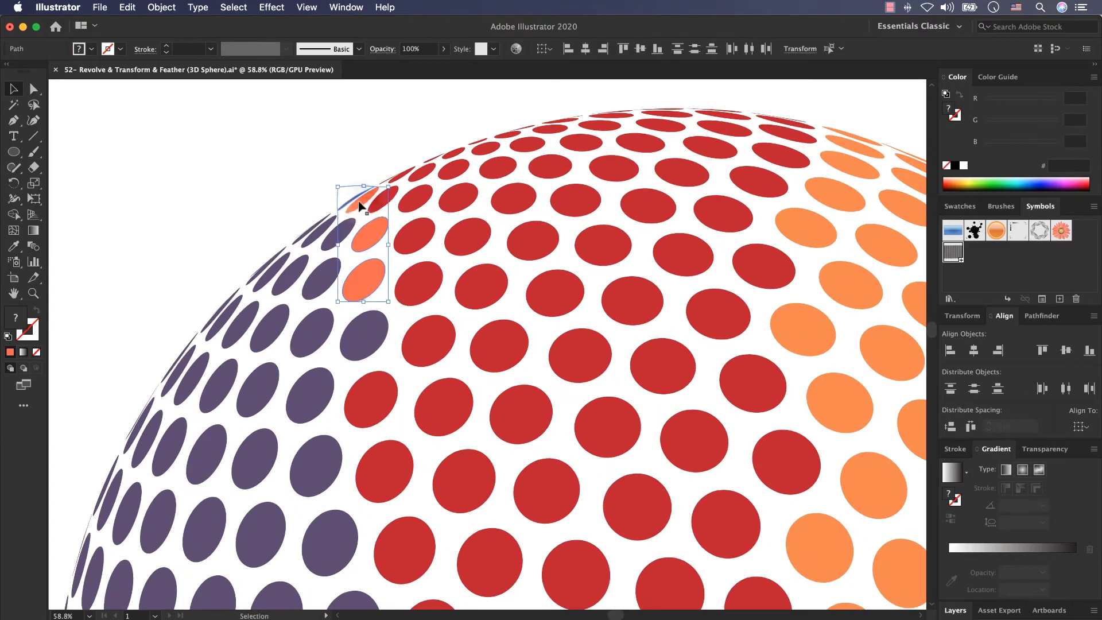
scroll(360, 207, "down", 10)
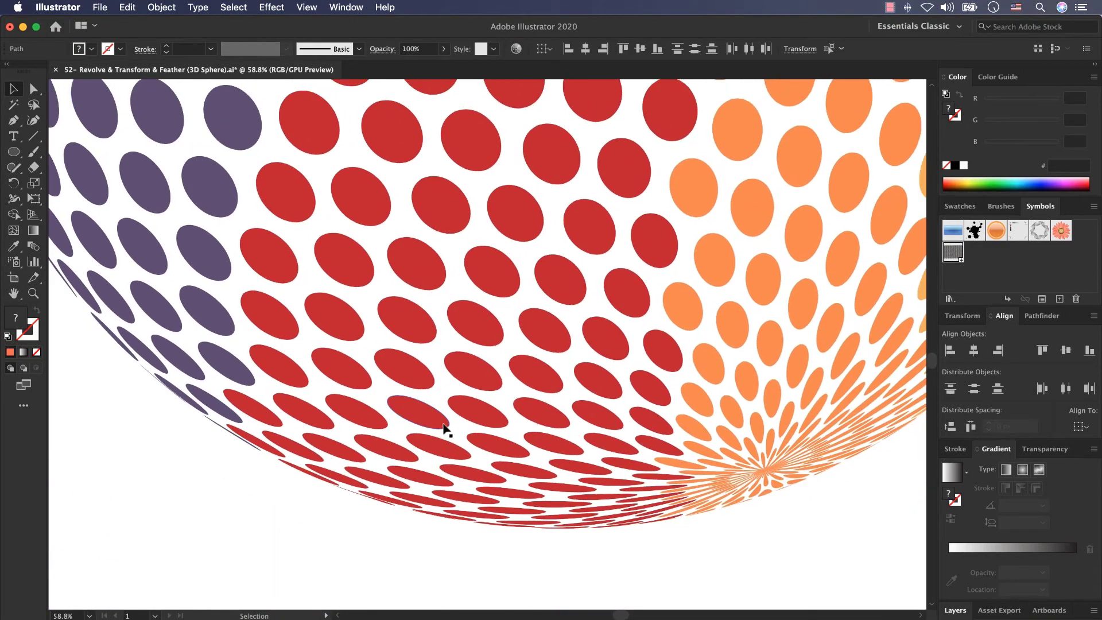
left_click(92, 48)
left_click(100, 71)
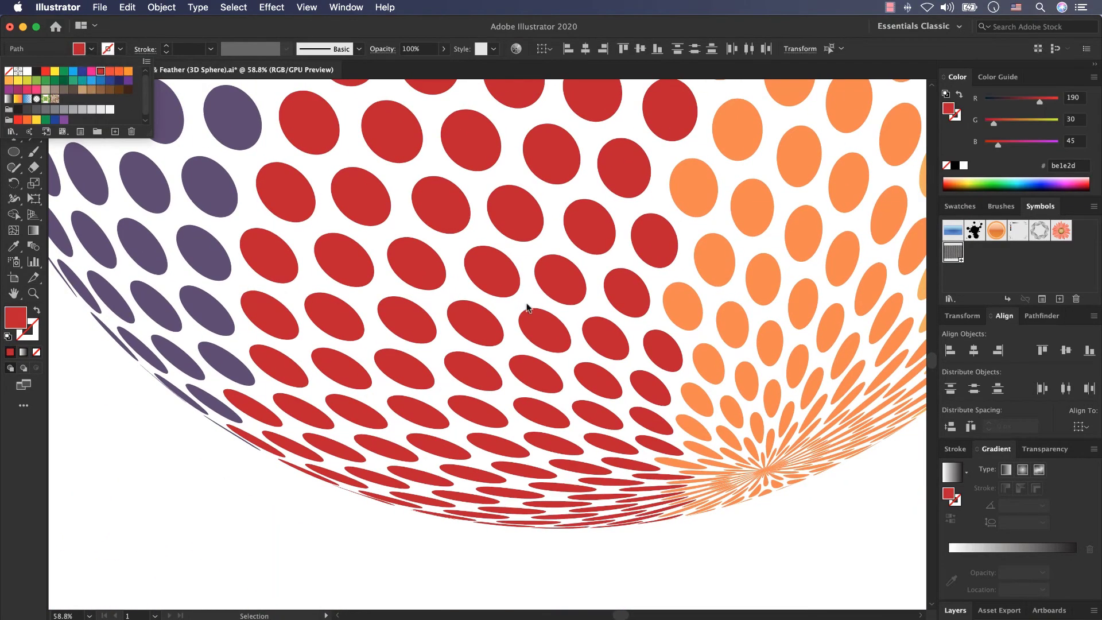
left_click(304, 411)
scroll(396, 551, "up", 4)
scroll(287, 459, "down", 6)
left_click(150, 367)
Fill the last coral circle remaining beside the purple band at the sphere's upper left edge with red be1e2d
scroll(286, 115, "up", 7)
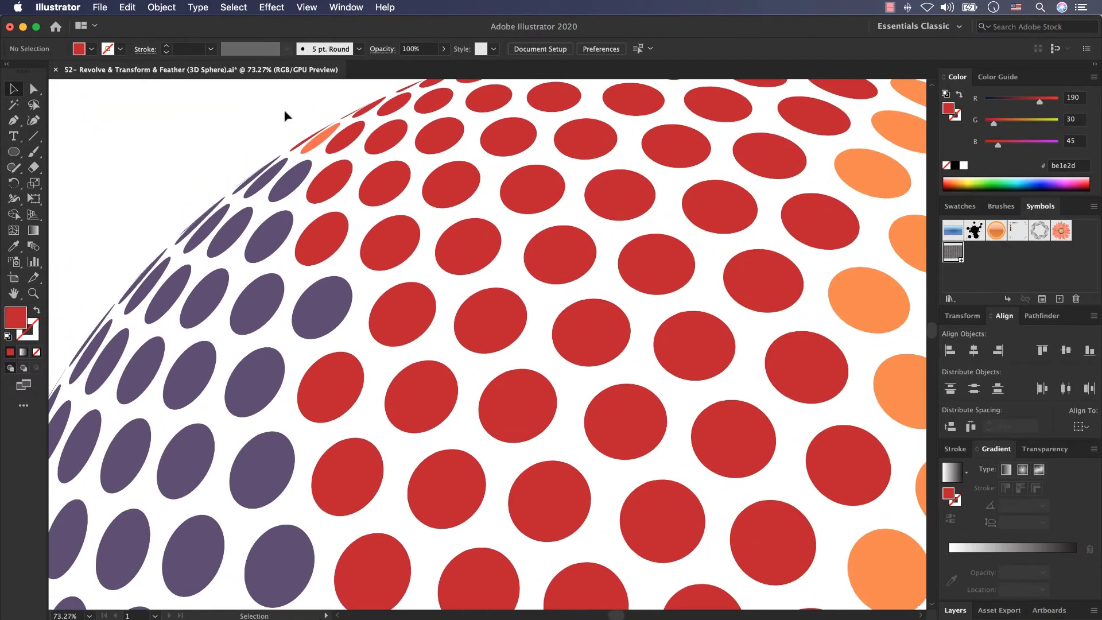
scroll(285, 116, "up", 2)
left_click(337, 191)
left_click(91, 49)
left_click(100, 70)
scroll(370, 208, "down", 6)
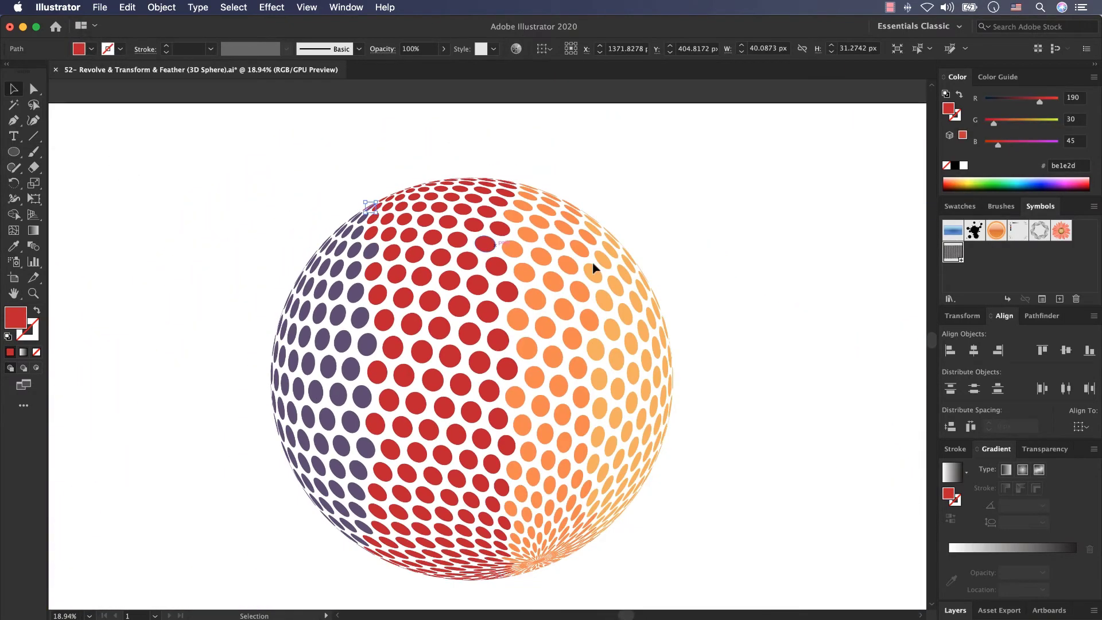
left_click(708, 238)
scroll(686, 295, "down", 1)
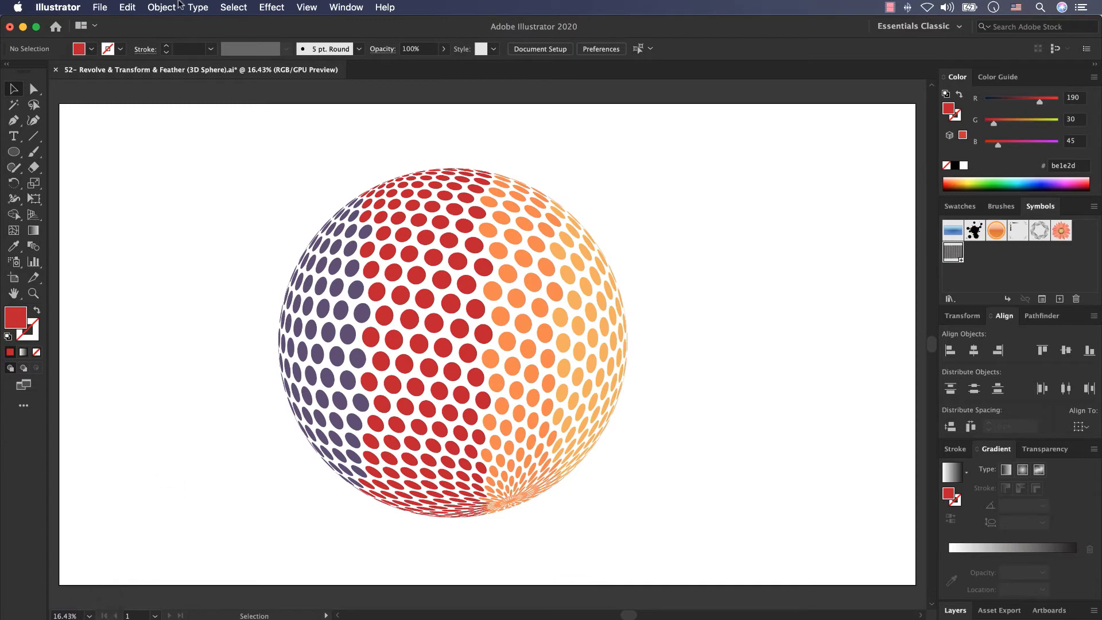
Show the hidden faded back half of the sphere, and undo that
left_click(162, 7)
left_click(174, 131)
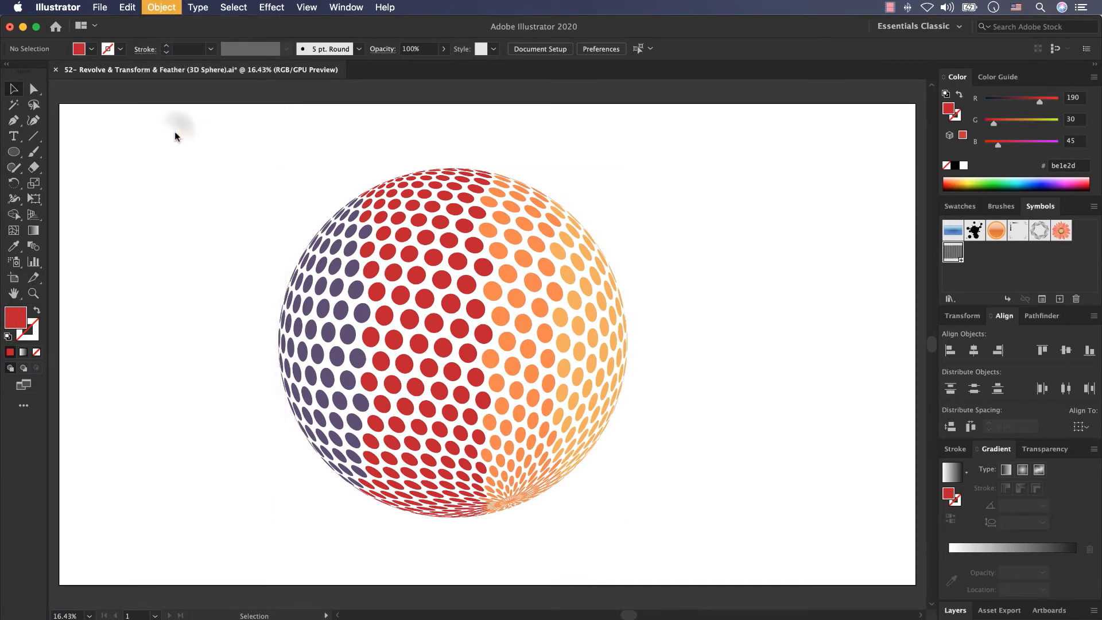
left_click_drag(395, 257, 404, 280)
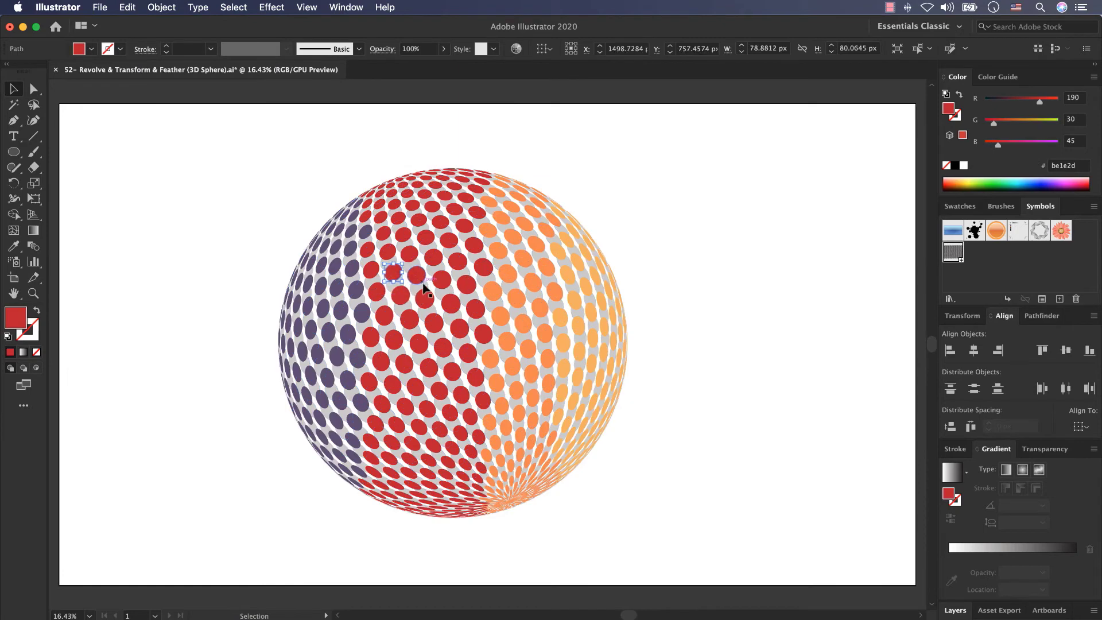
key("super+a")
left_click(722, 284)
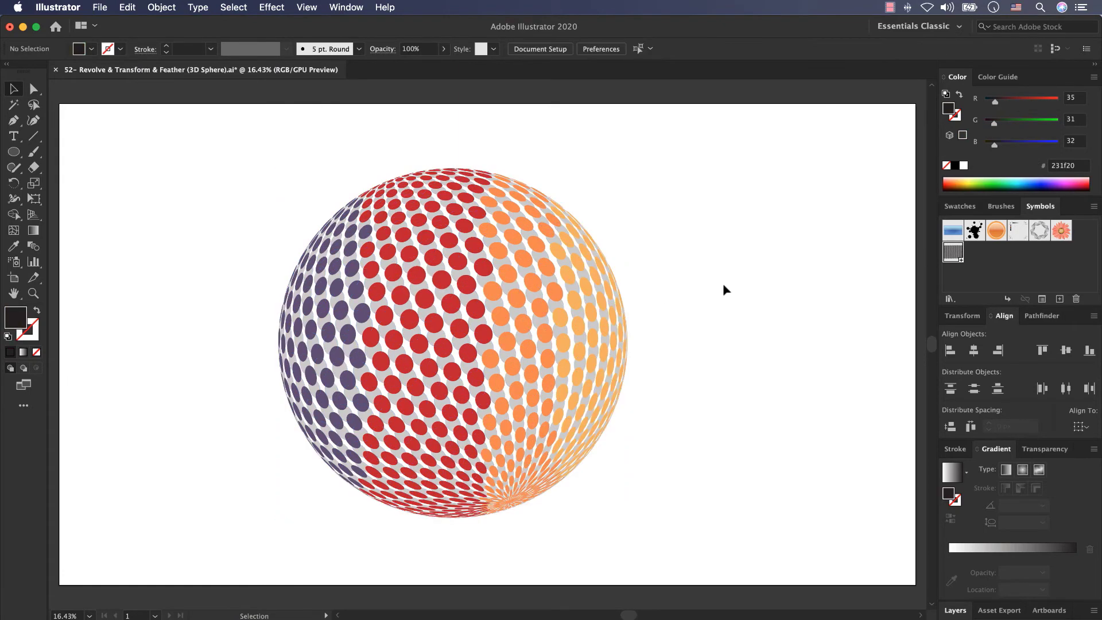
key("ctrl+z")
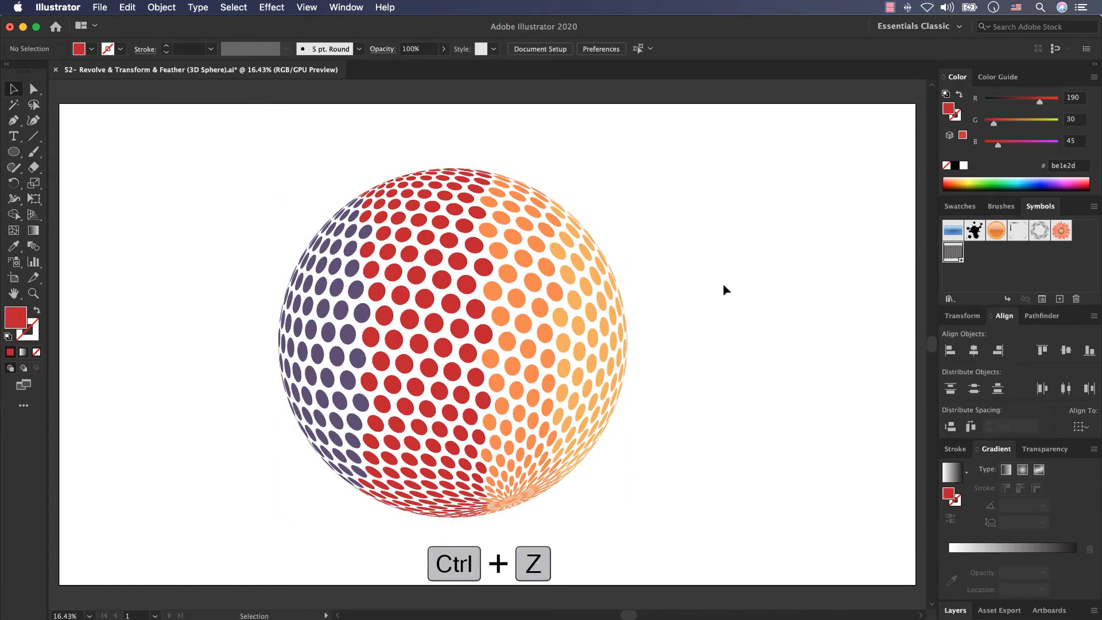
Group all the coloured circles of the sphere's front half
left_click_drag(709, 139, 250, 543)
key("ctrl+g")
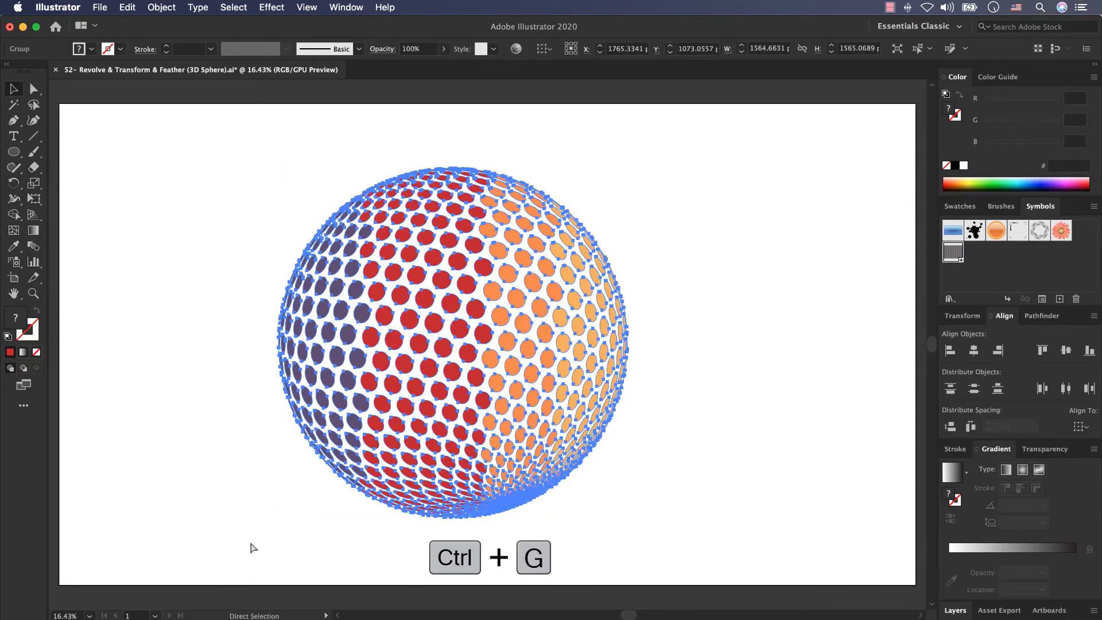
left_click(250, 537)
left_click(342, 343)
left_click(212, 217)
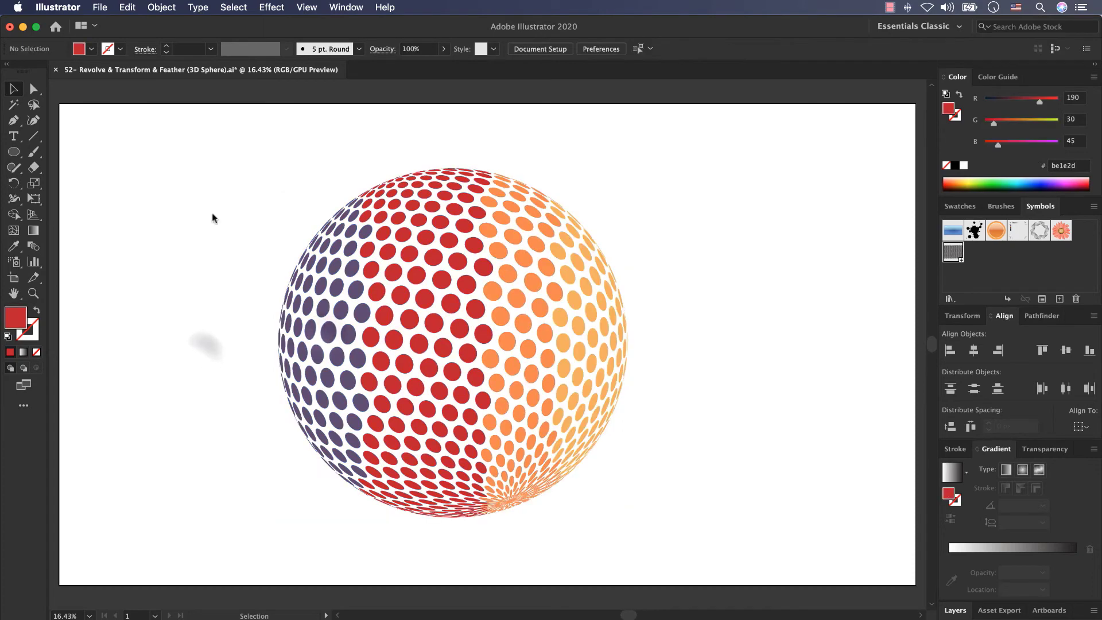
Show the hidden grey back half behind the grouped front half of the sphere
left_click(161, 7)
left_click(186, 130)
left_click(180, 313)
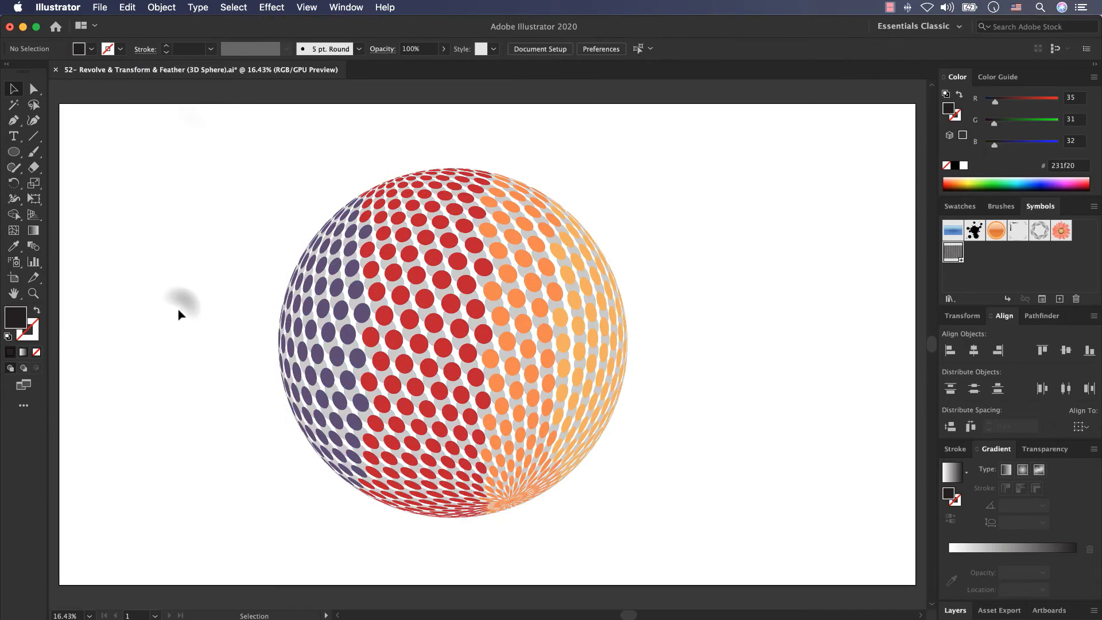
left_click(407, 228)
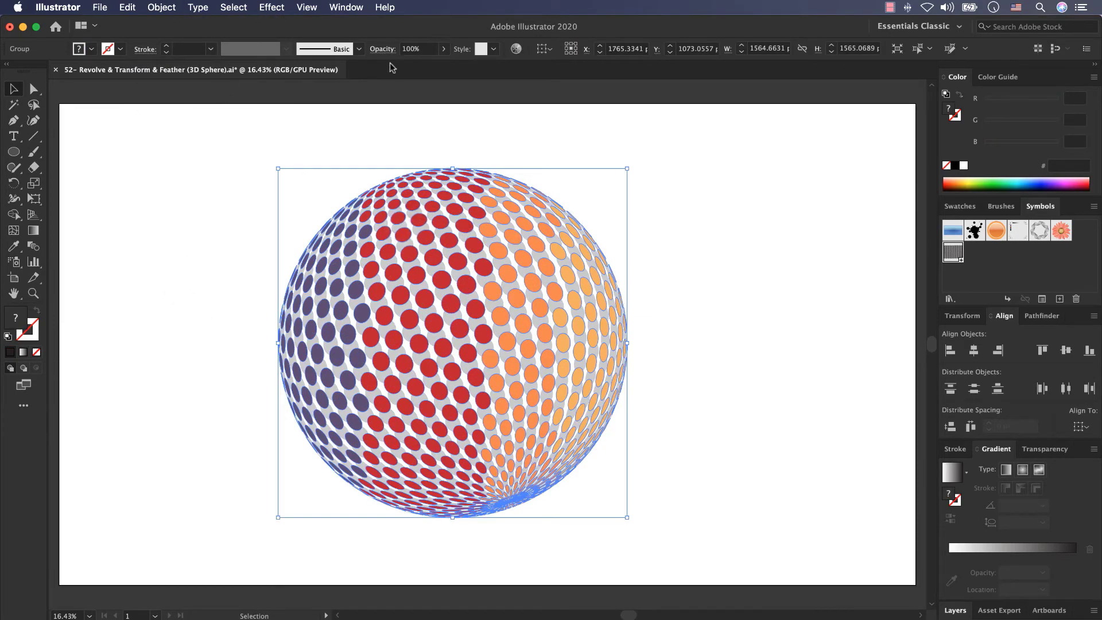
left_click(454, 125)
Lower the opacity of the grey back-half group to about 17%
left_click(423, 235)
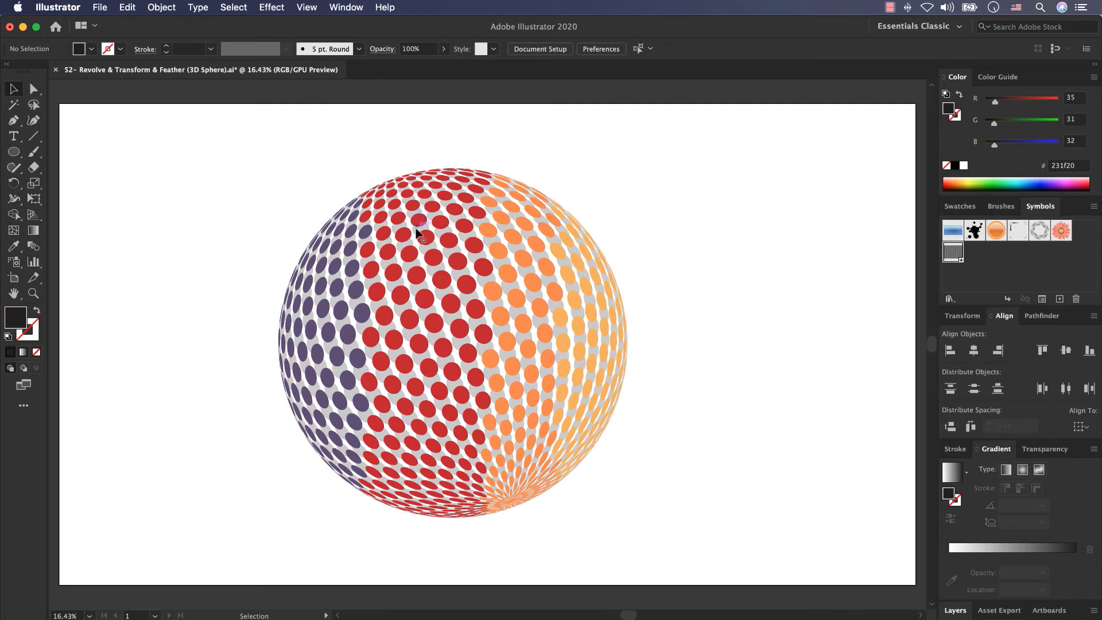
scroll(423, 235, "up", 5)
left_click(444, 49)
left_click_drag(444, 65, 404, 67)
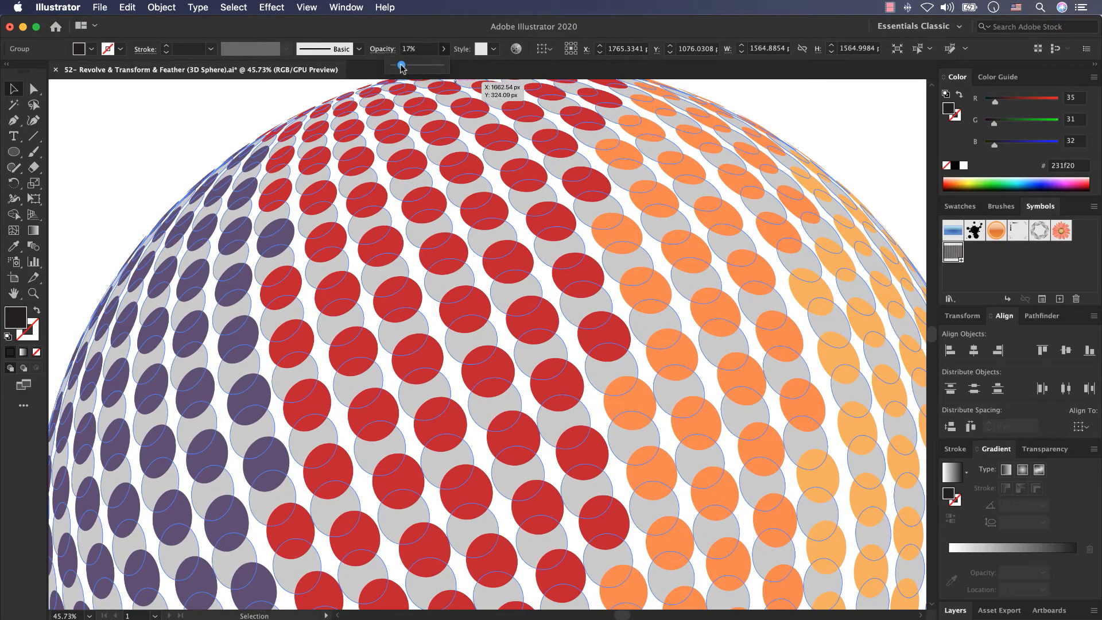
scroll(804, 225, "down", 4)
left_click(804, 225)
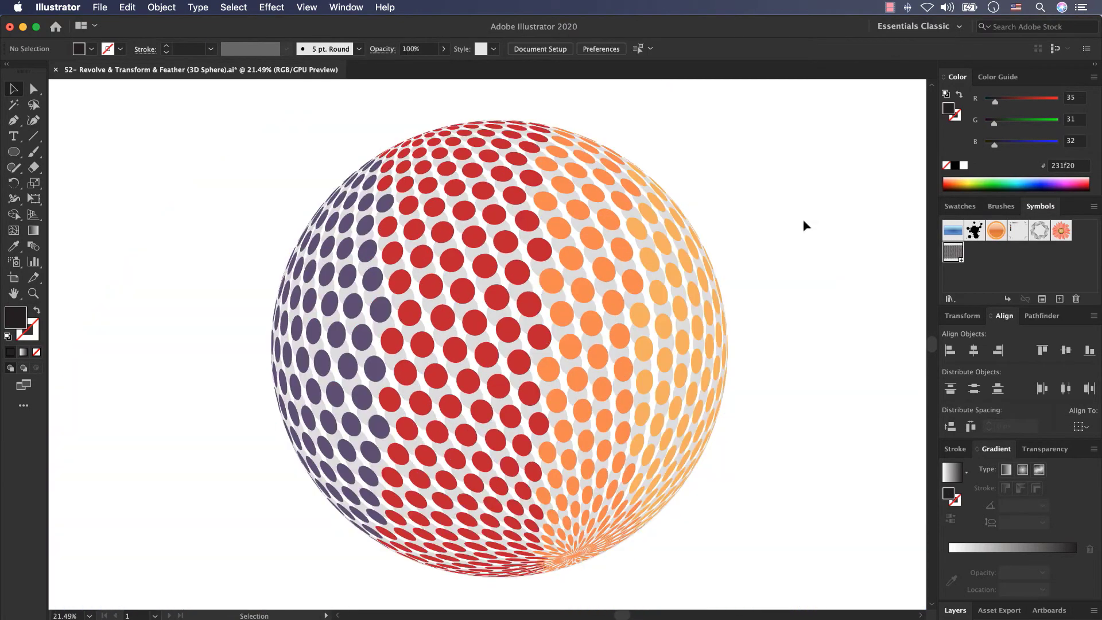
scroll(677, 296, "down", 1)
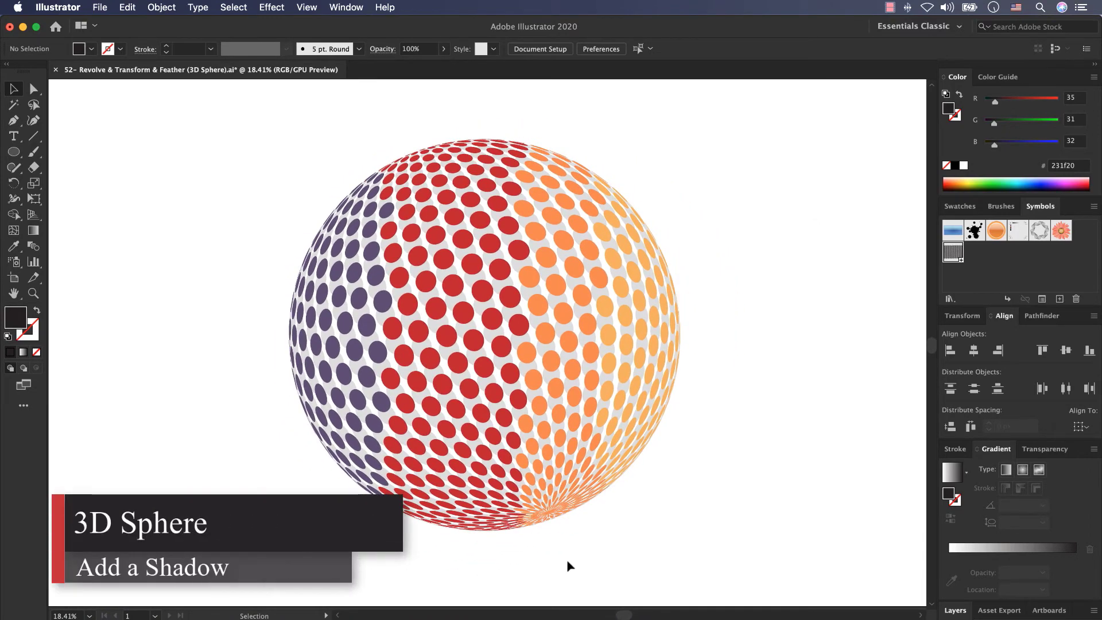
Draw a flat black ellipse about 1300 by 113 px just below the sphere as its shadow
left_click(13, 152)
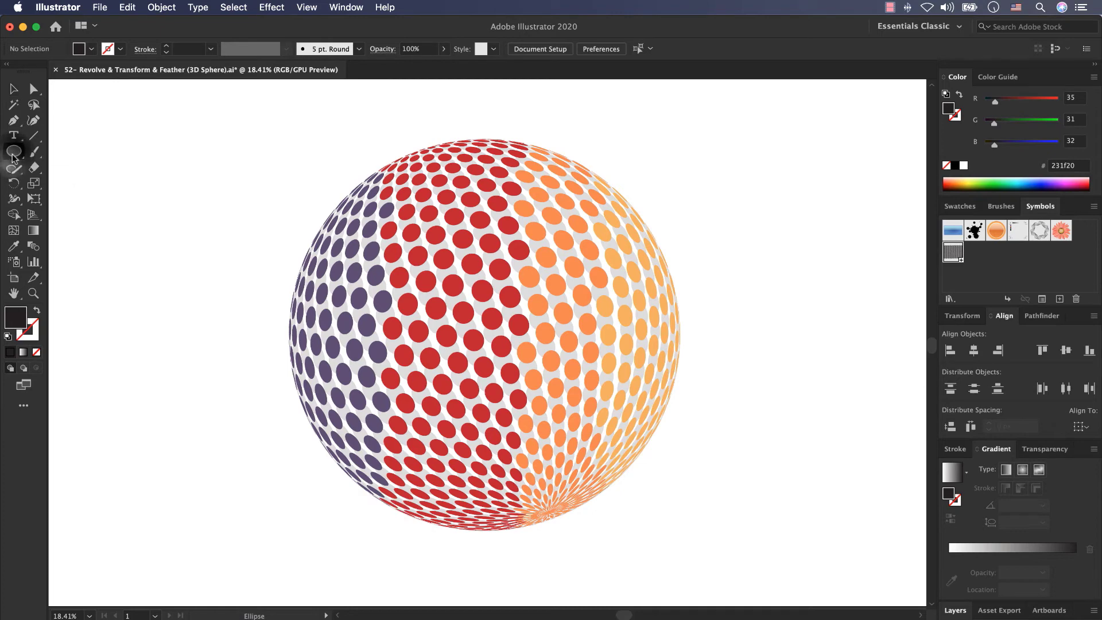
left_click_drag(325, 550, 652, 579)
key("v")
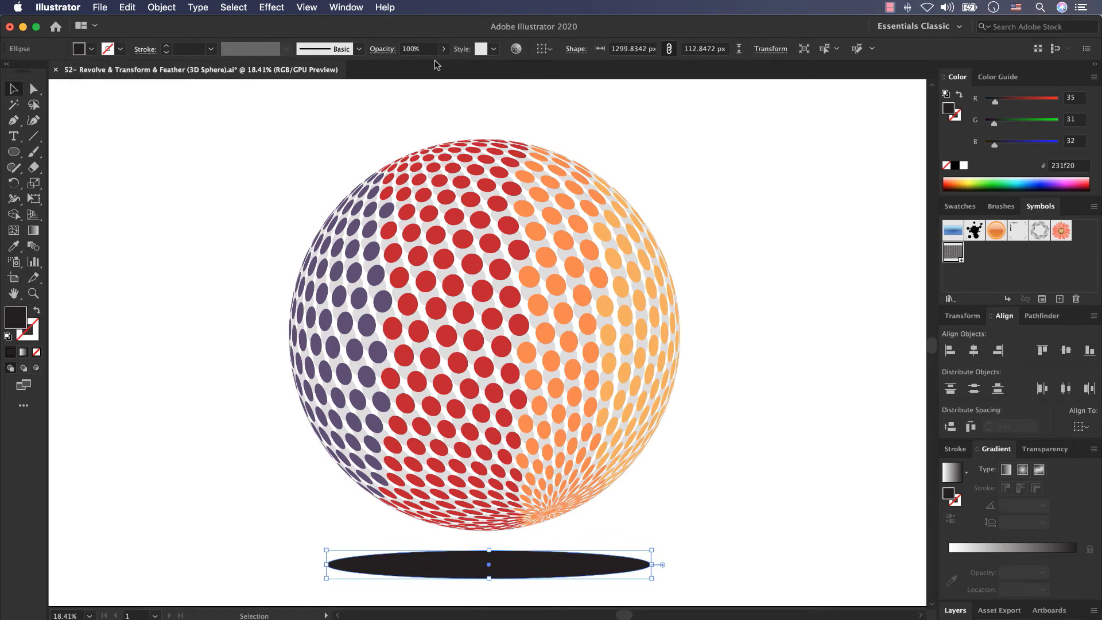
Apply a Feather effect with a 50 px radius to the shadow ellipse
left_click(272, 8)
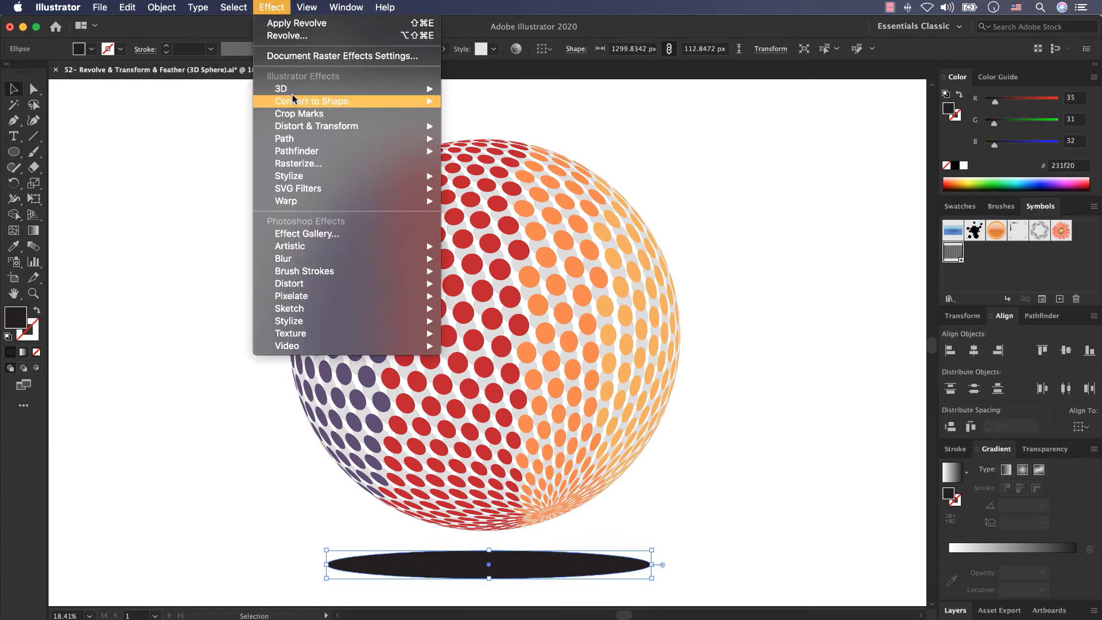
mouse_move(309, 177)
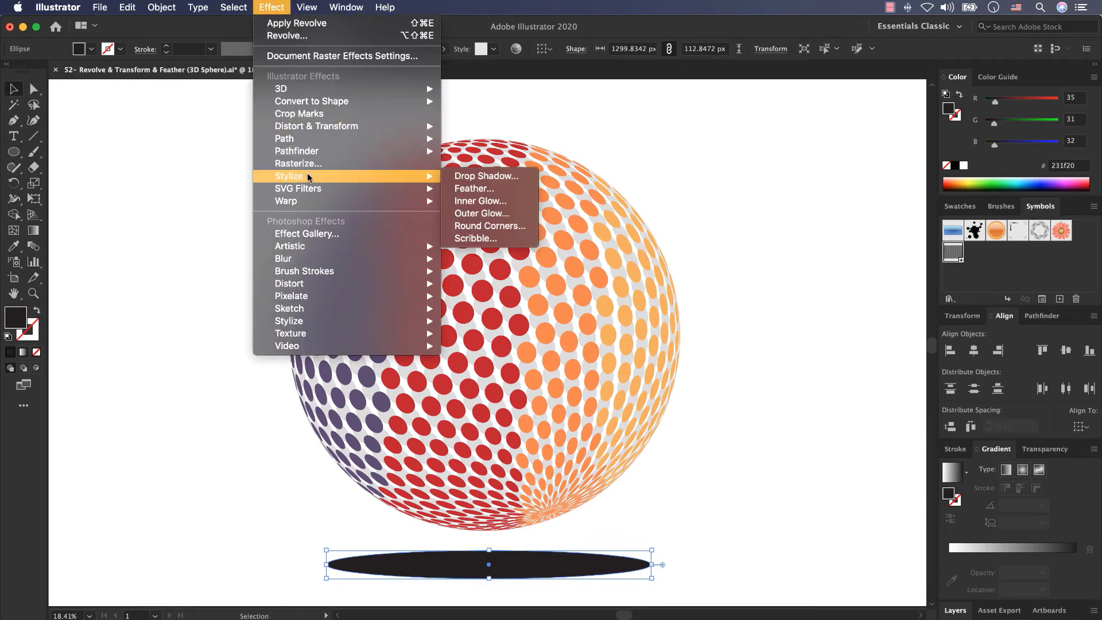
left_click(474, 190)
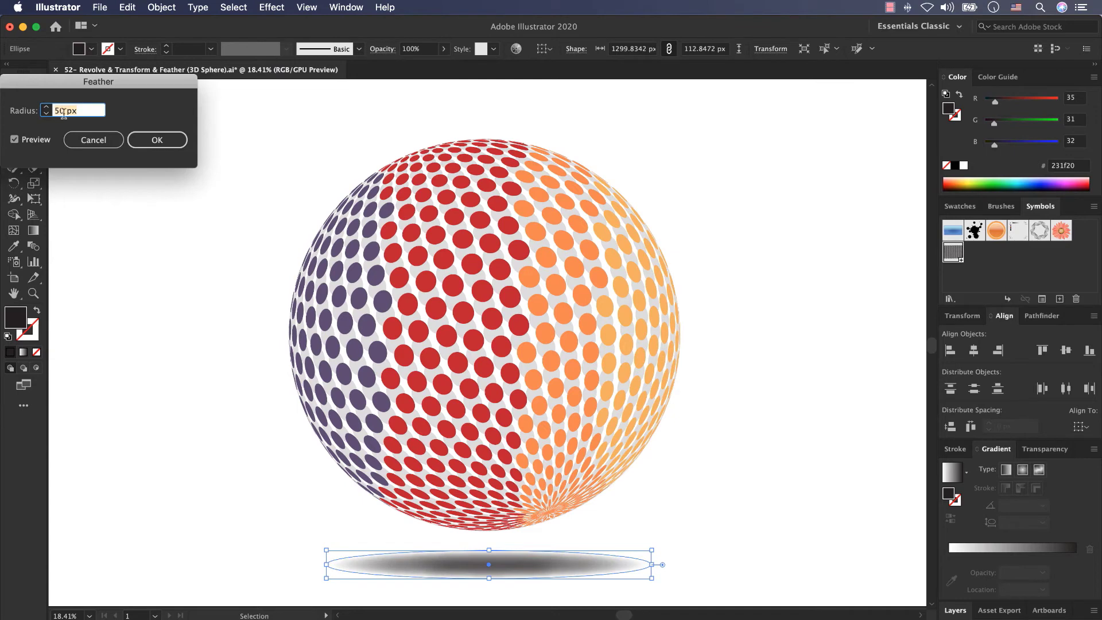
left_click(156, 142)
left_click(129, 311)
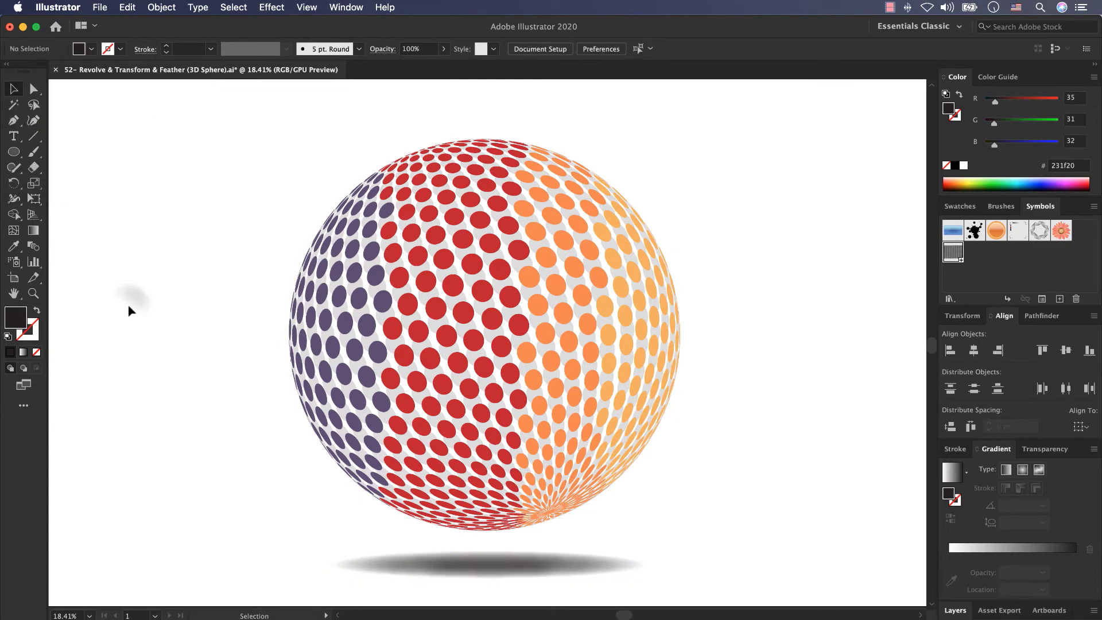
Reduce the opacity of the feathered shadow ellipse so it becomes a lighter grey
left_click(451, 561)
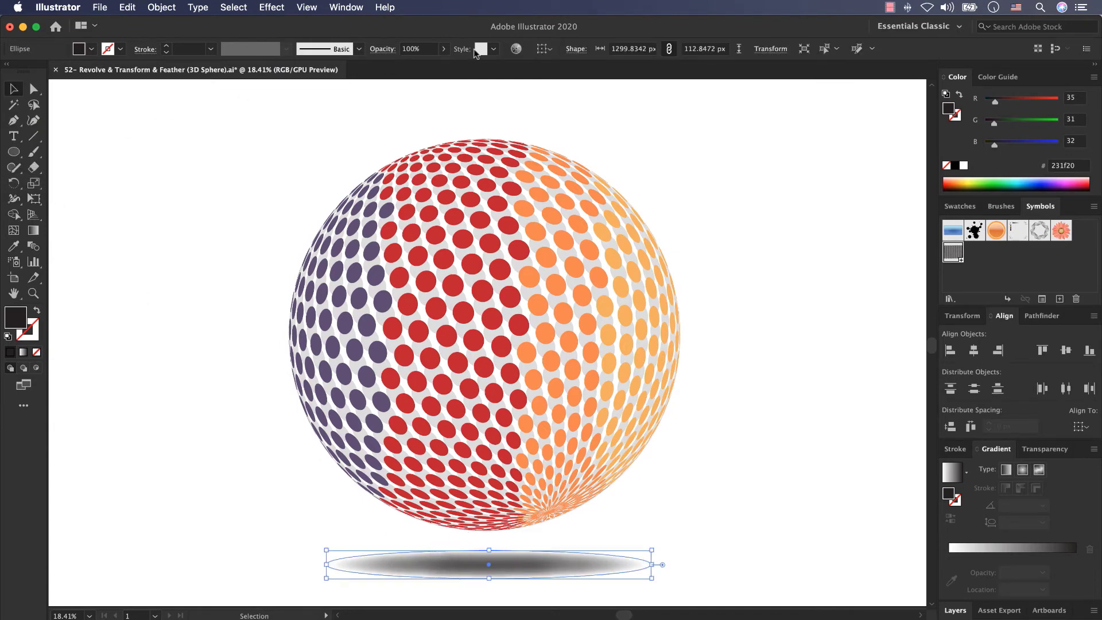
left_click(444, 49)
mouse_move(443, 66)
left_mouse_down()
mouse_move(405, 67)
mouse_move(426, 68)
left_mouse_up()
Align both halves of the sphere and the shadow ellipse on their horizontal centres
key("super+0")
key("super+a")
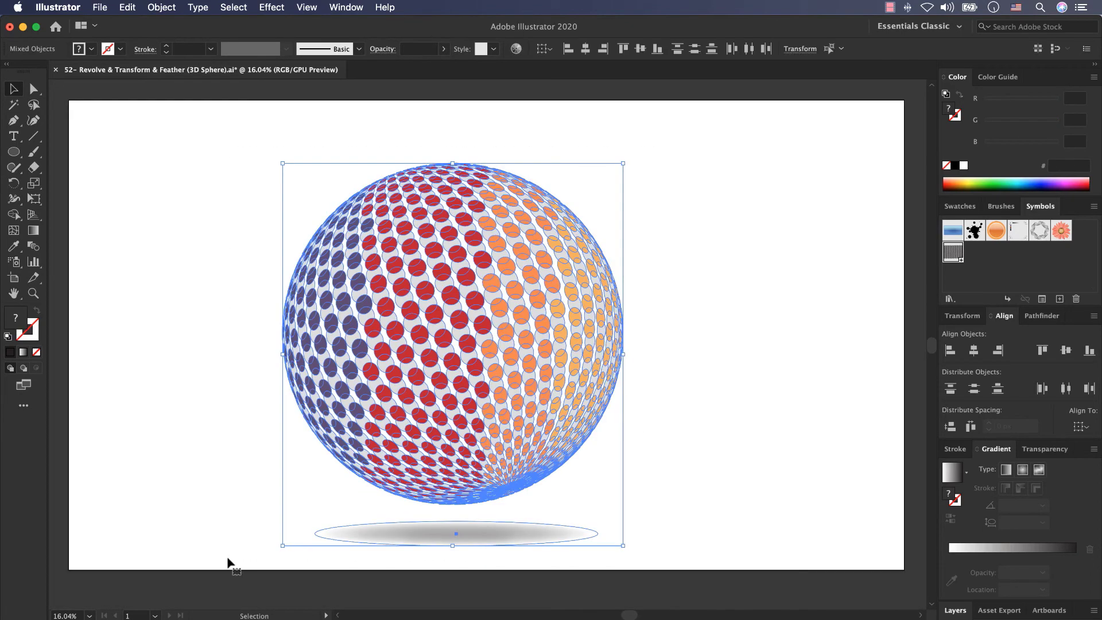
left_click(974, 352)
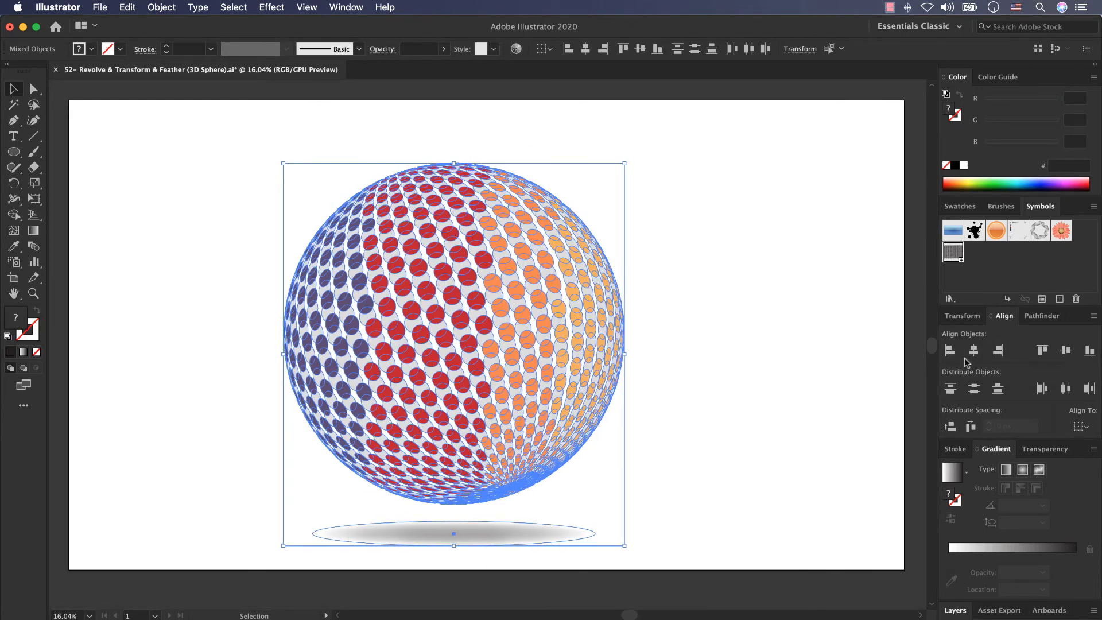
Move the sphere and its shadow together closer to the middle of the artboard
left_click_drag(468, 340, 498, 333)
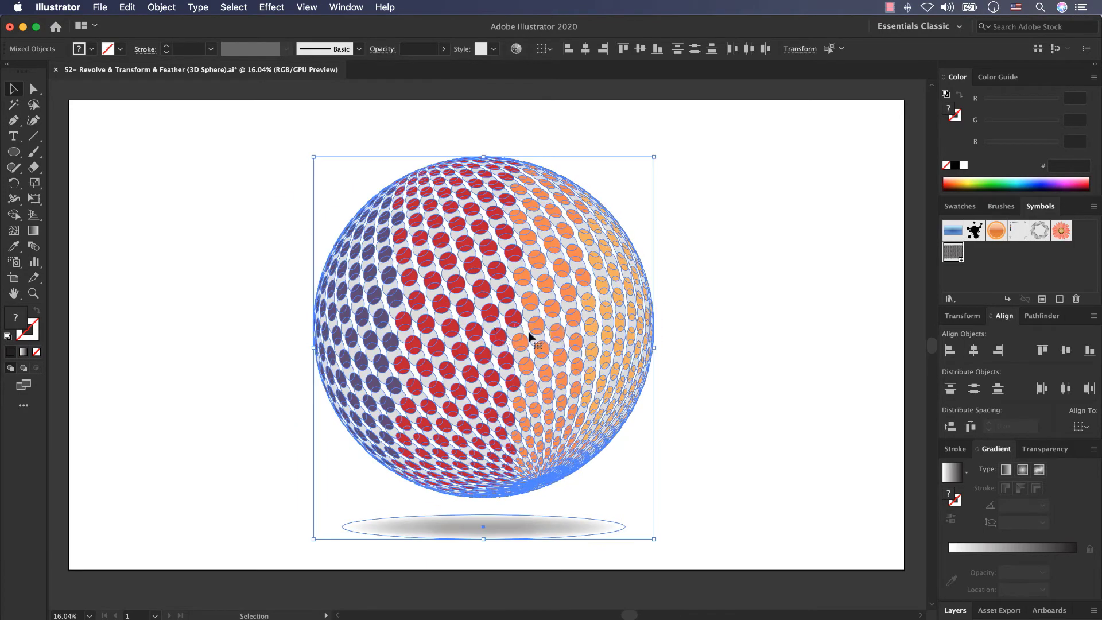
key("shift+super+a")
Draw a 3840 by 2160 px rectangle covering the whole artboard and send it to the back as a background
left_click(14, 151)
left_click(75, 151)
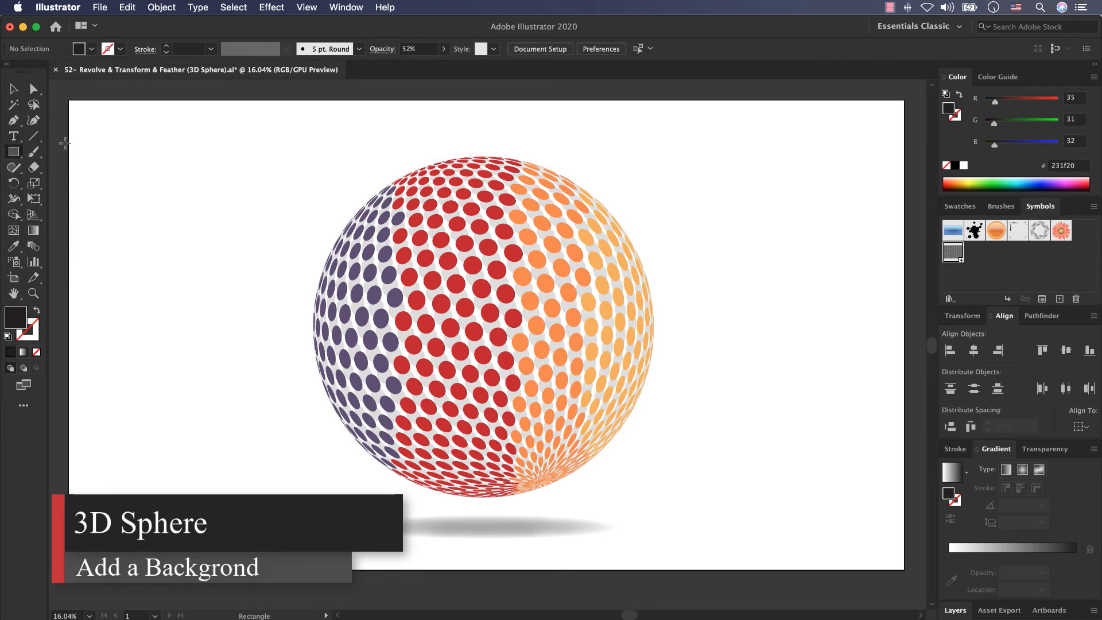
left_click_drag(66, 102, 861, 572)
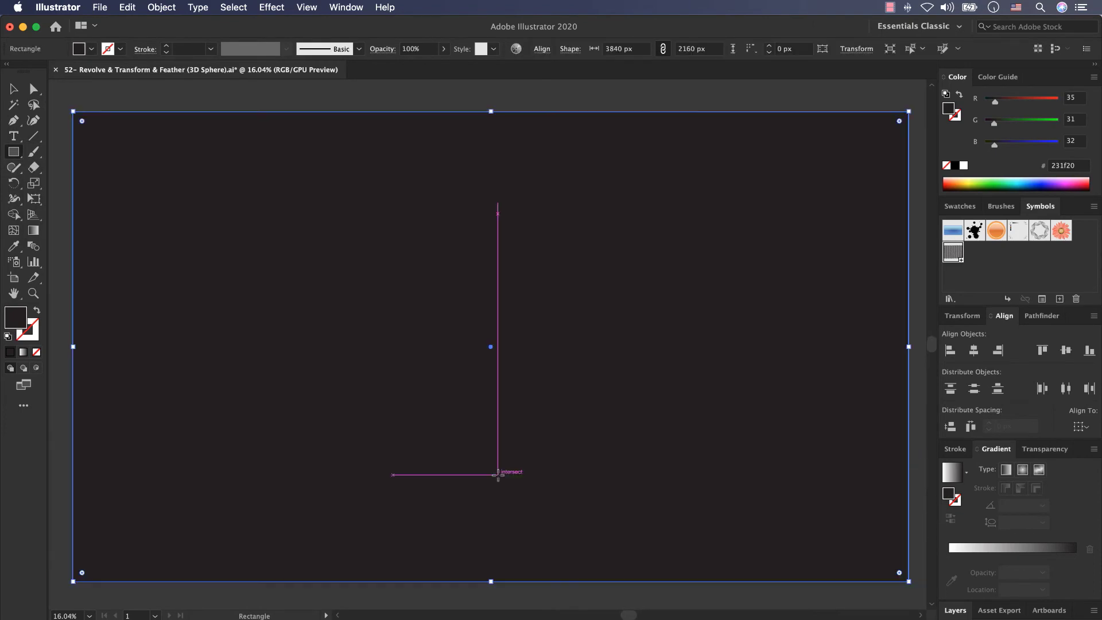
right_click(359, 368)
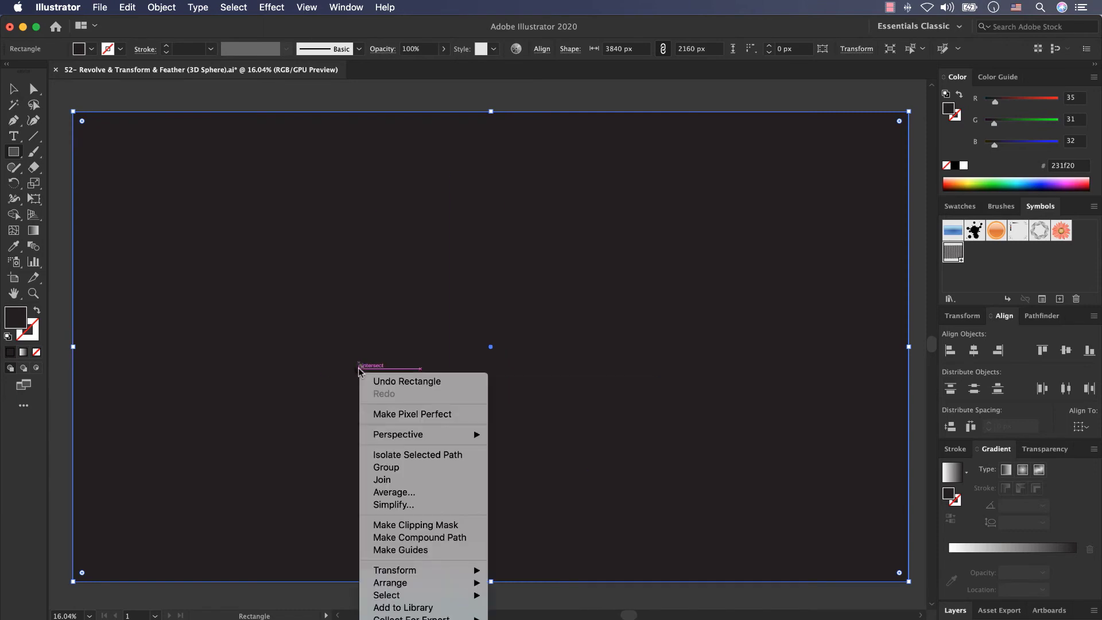
mouse_move(400, 585)
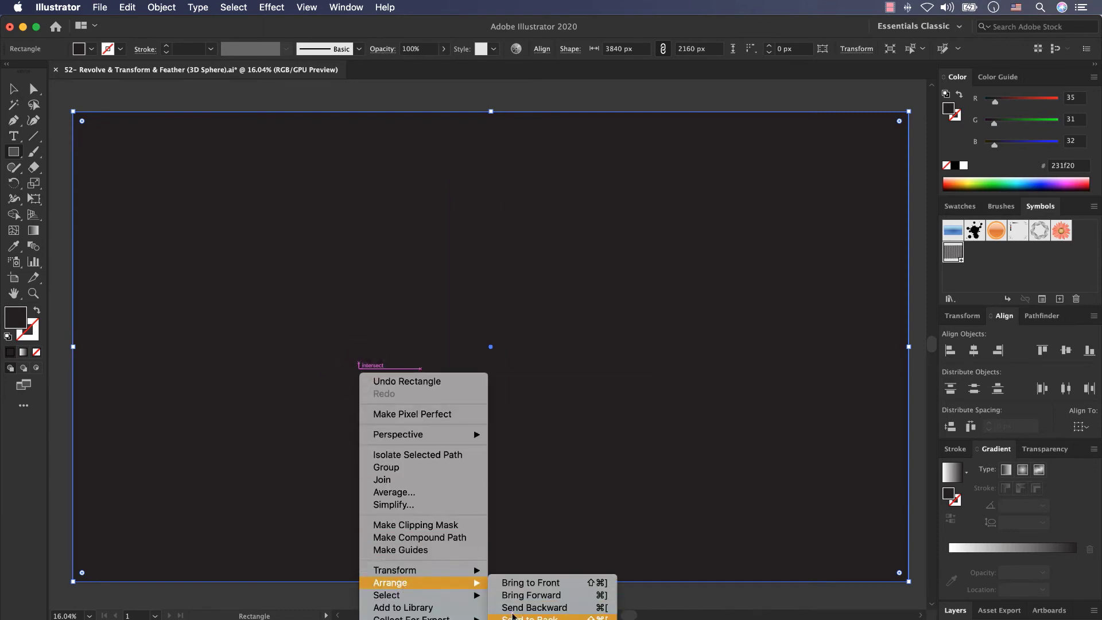
left_click(507, 613)
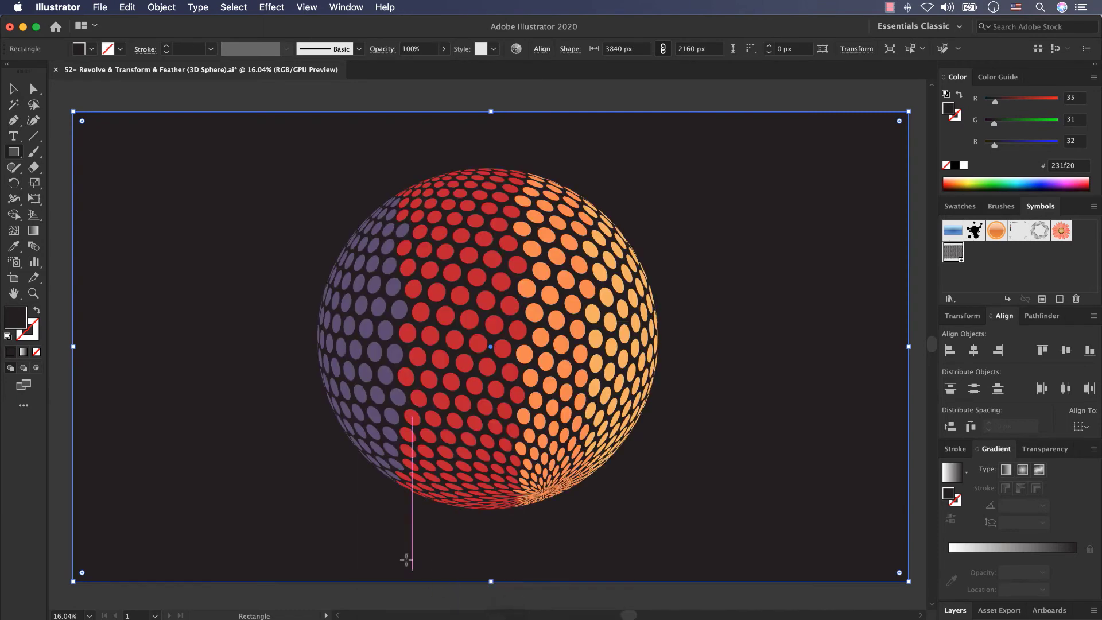
Fill the background rectangle with a radial gradient from white at the centre to light grey bcbec0 at the edges
left_click(950, 556)
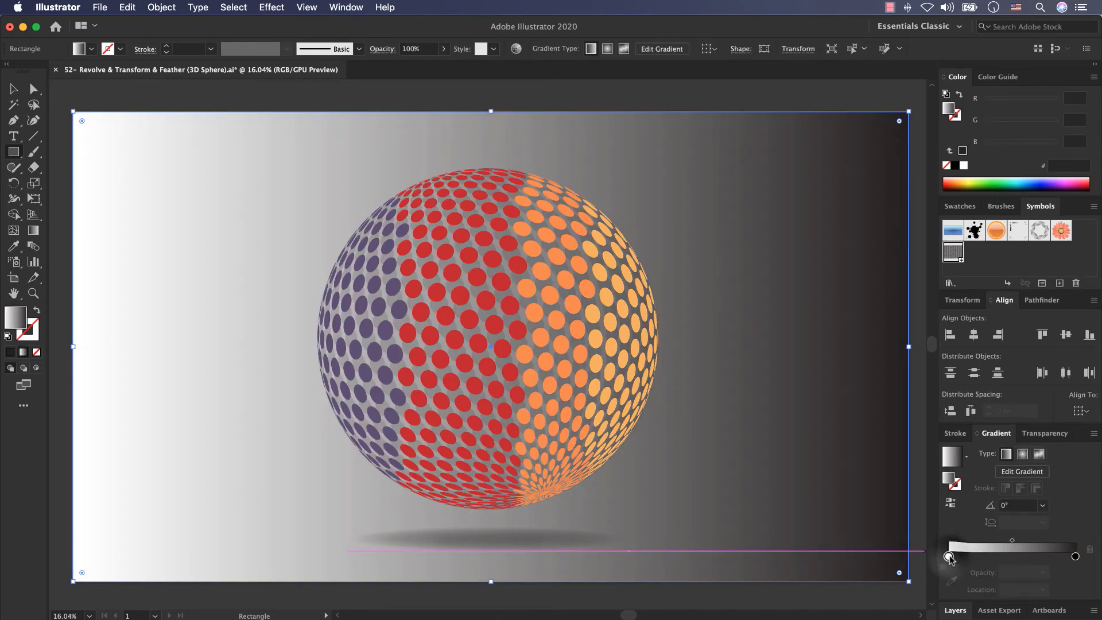
left_click(1022, 454)
double_click(1076, 556)
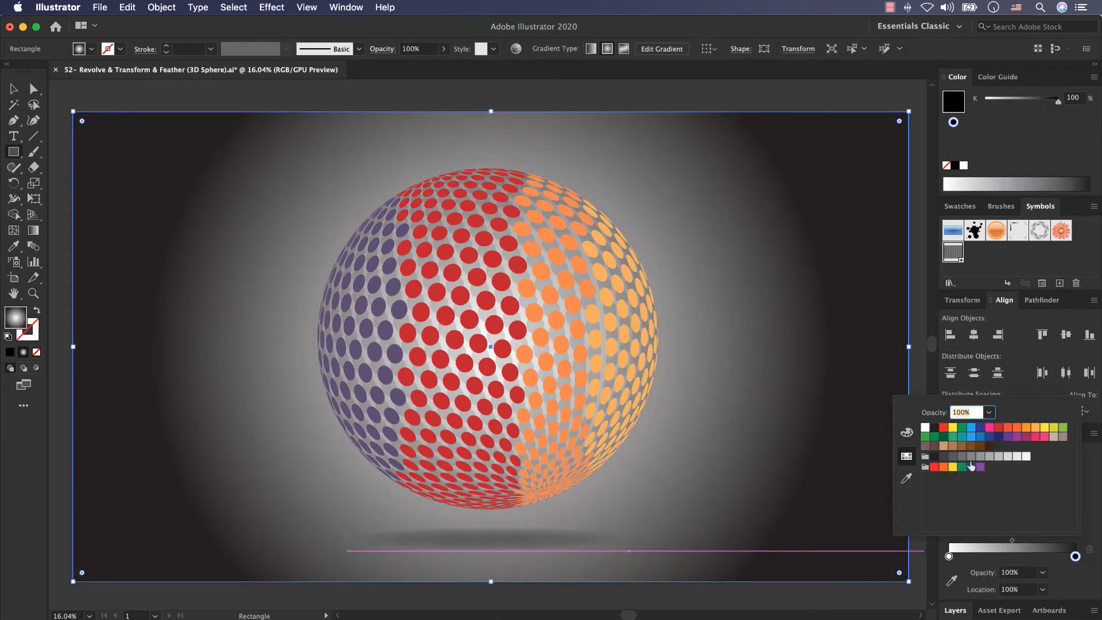
left_click(997, 457)
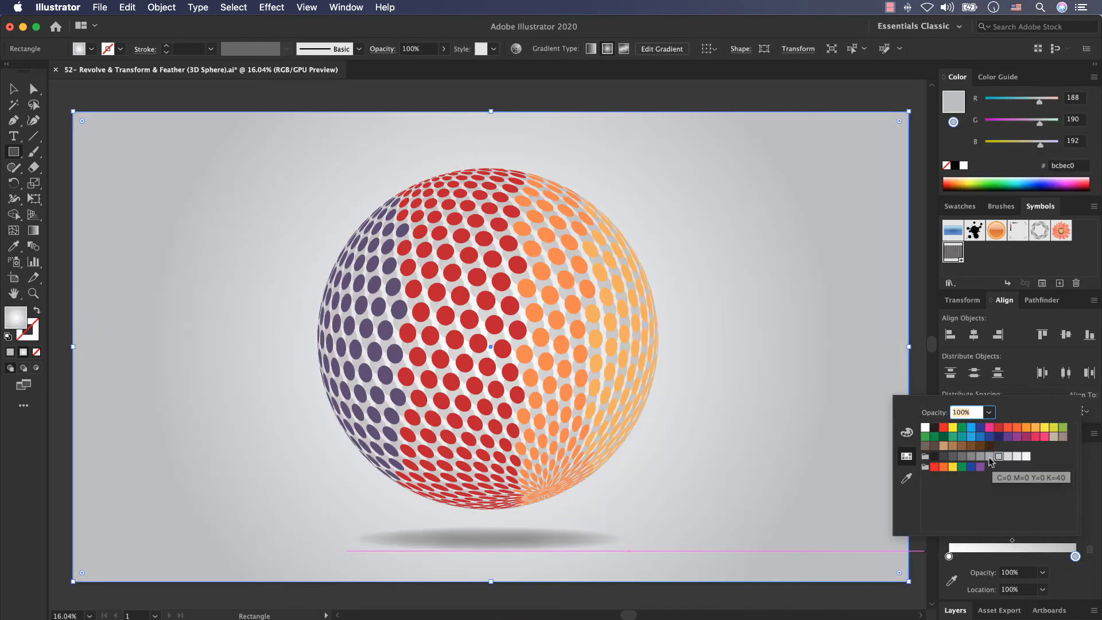
left_click(616, 96)
left_click(615, 89)
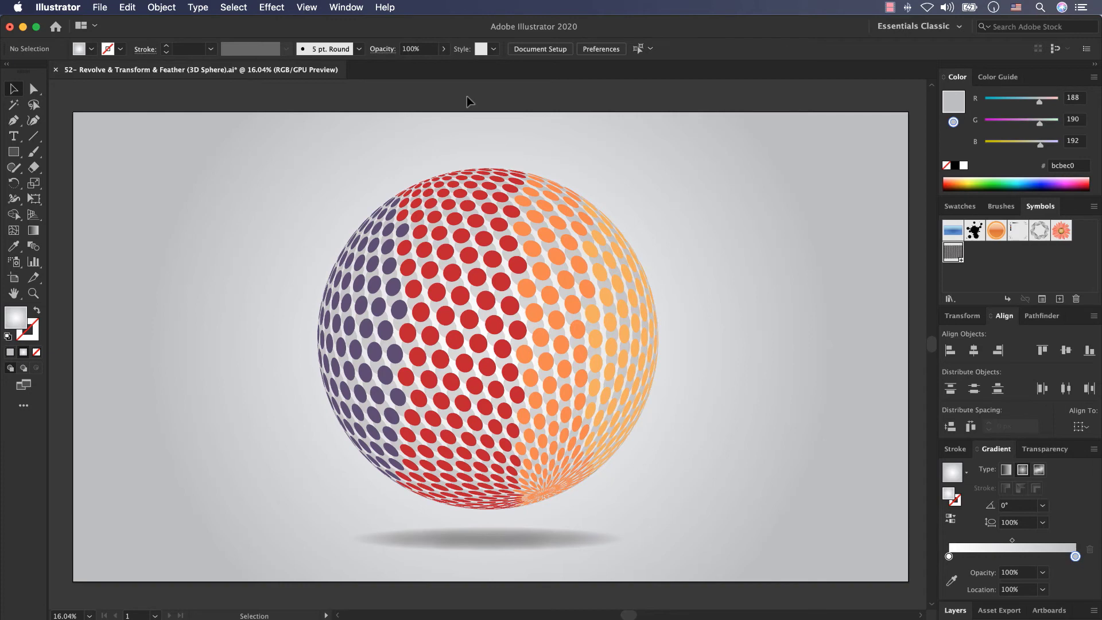
Draw a circle about 142 px wide on the empty canvas above the dot pattern and fill it with black
scroll(283, 242, "left", 10)
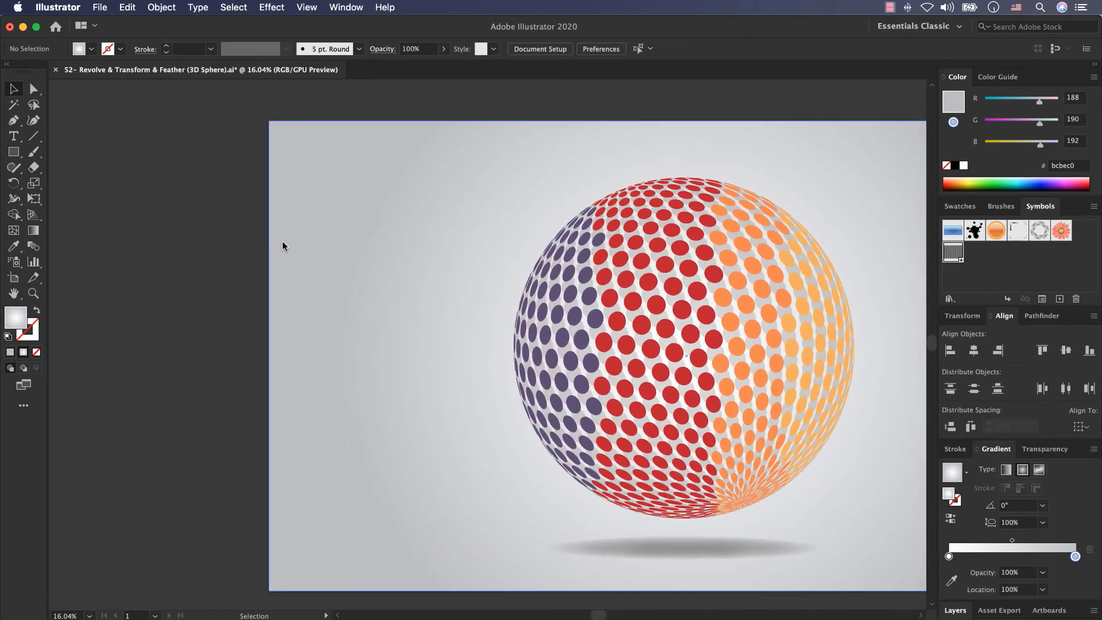
scroll(283, 241, "left", 5)
scroll(282, 241, "up", 2)
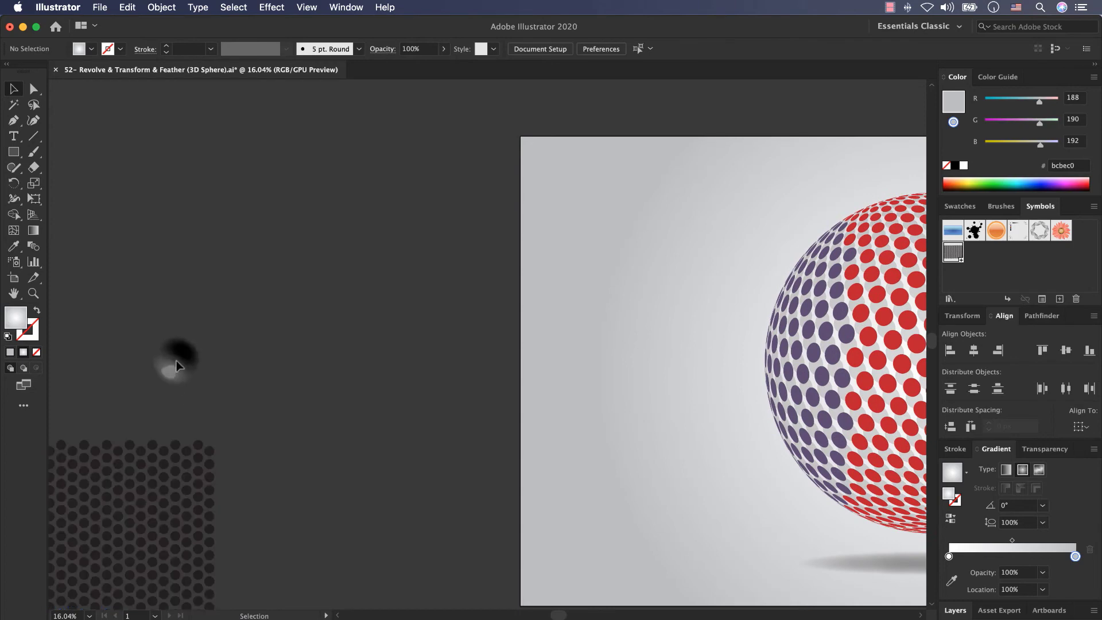
left_click_drag(14, 152, 60, 182)
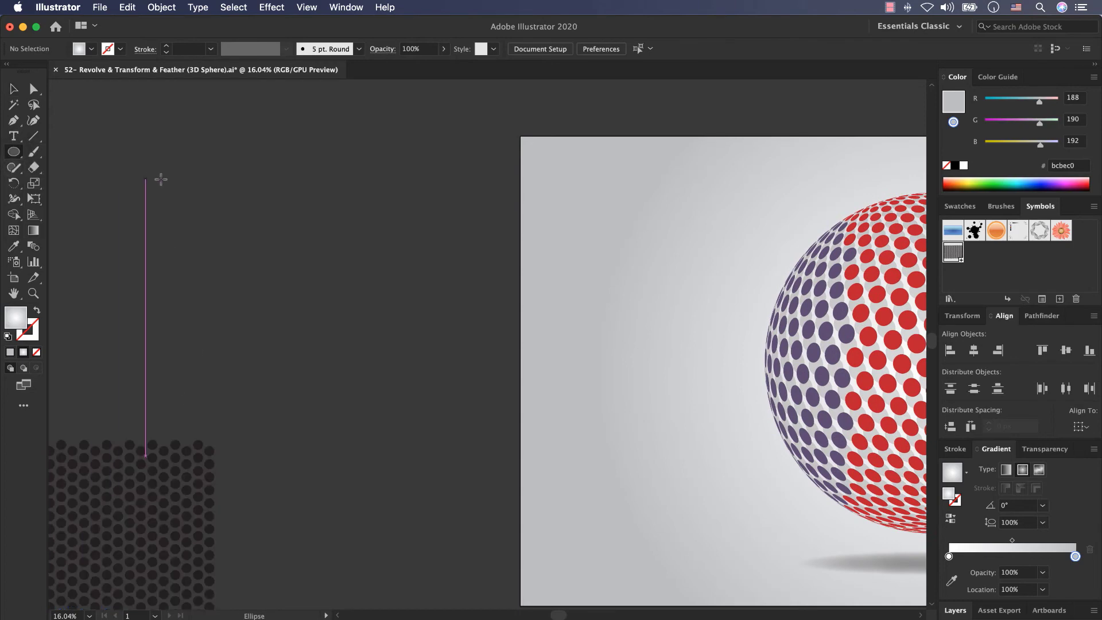
left_click_drag(171, 159, 202, 189)
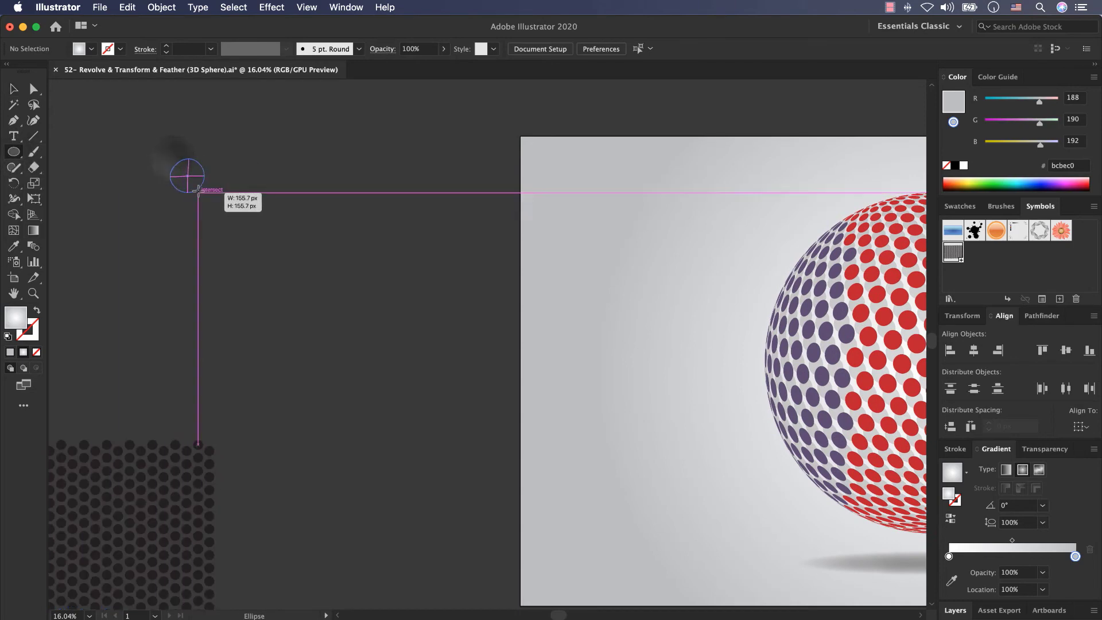
left_click(91, 48)
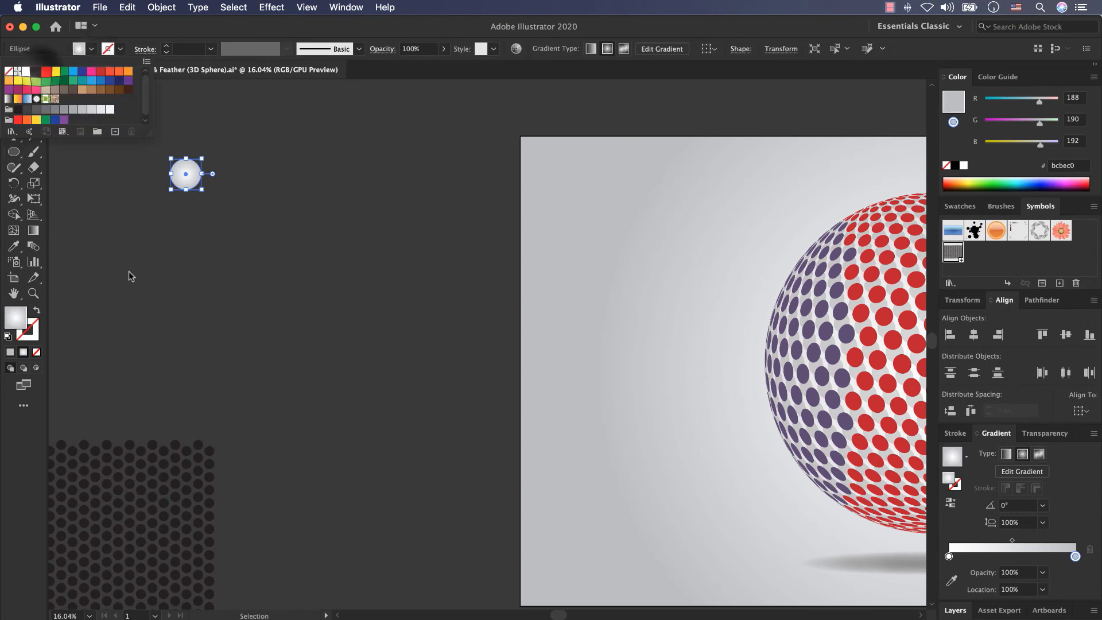
left_click(36, 71)
Start a Transform effect on the black circle and set it to 10 copies
left_click(270, 7)
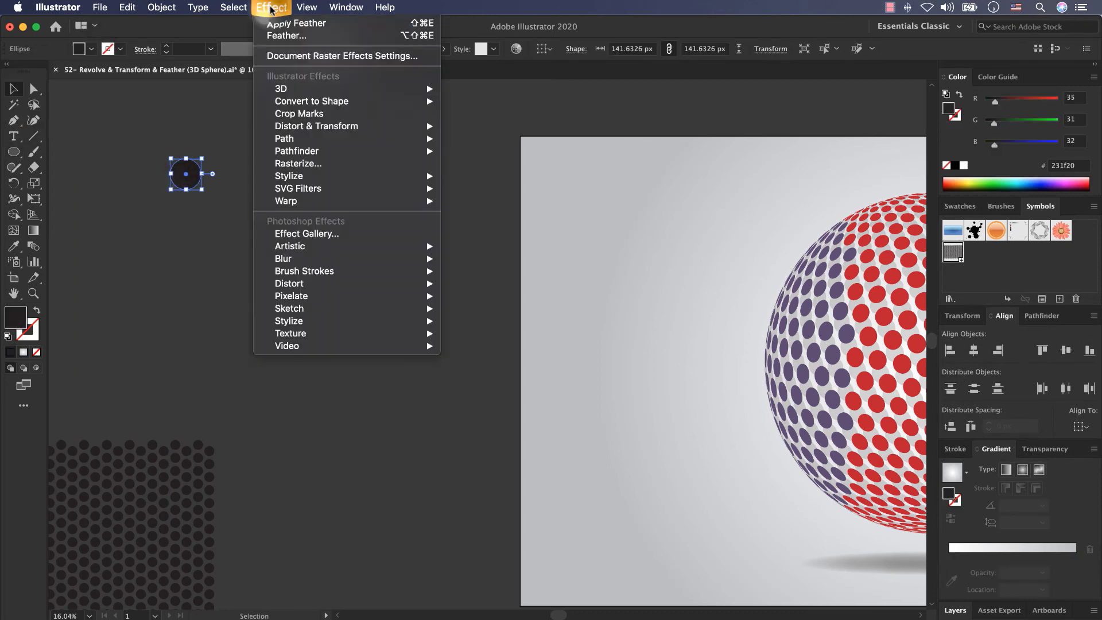
mouse_move(324, 126)
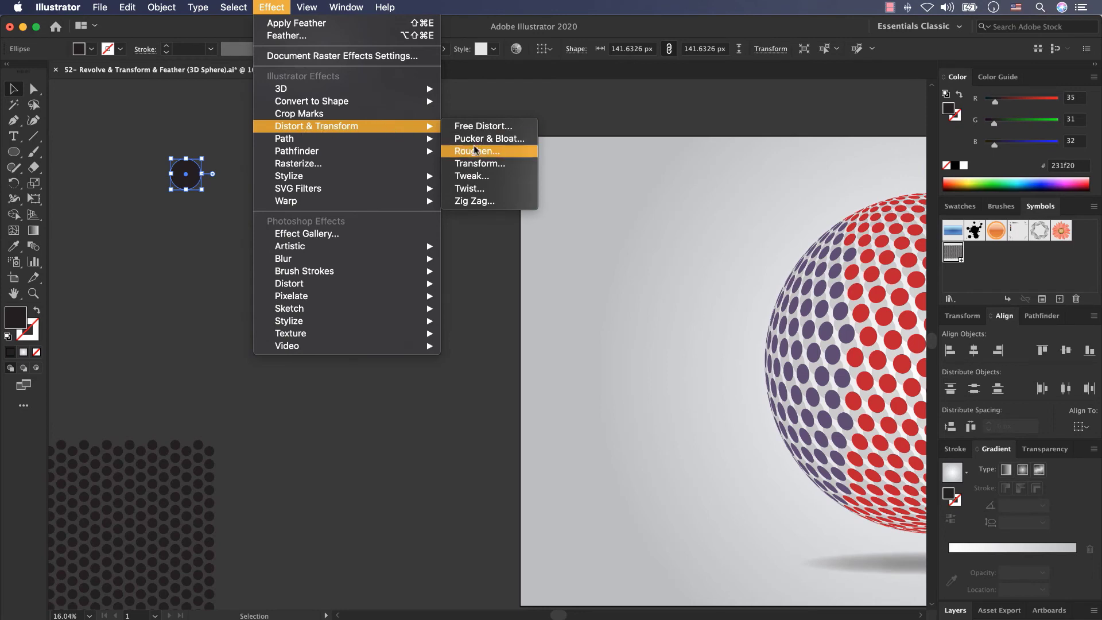
left_click(466, 162)
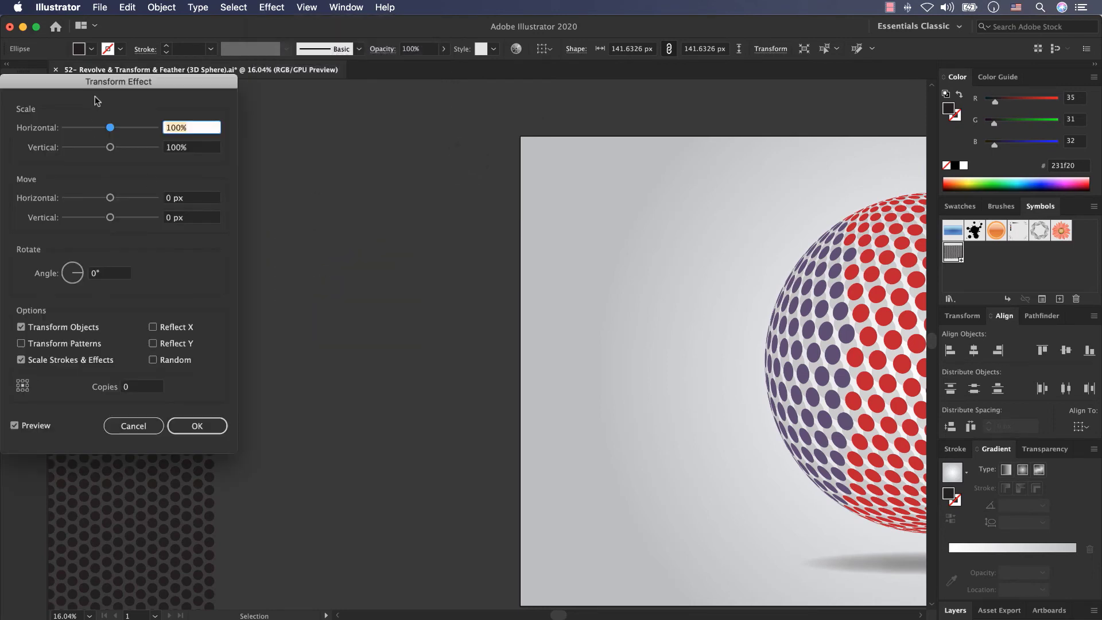
left_click(715, 456)
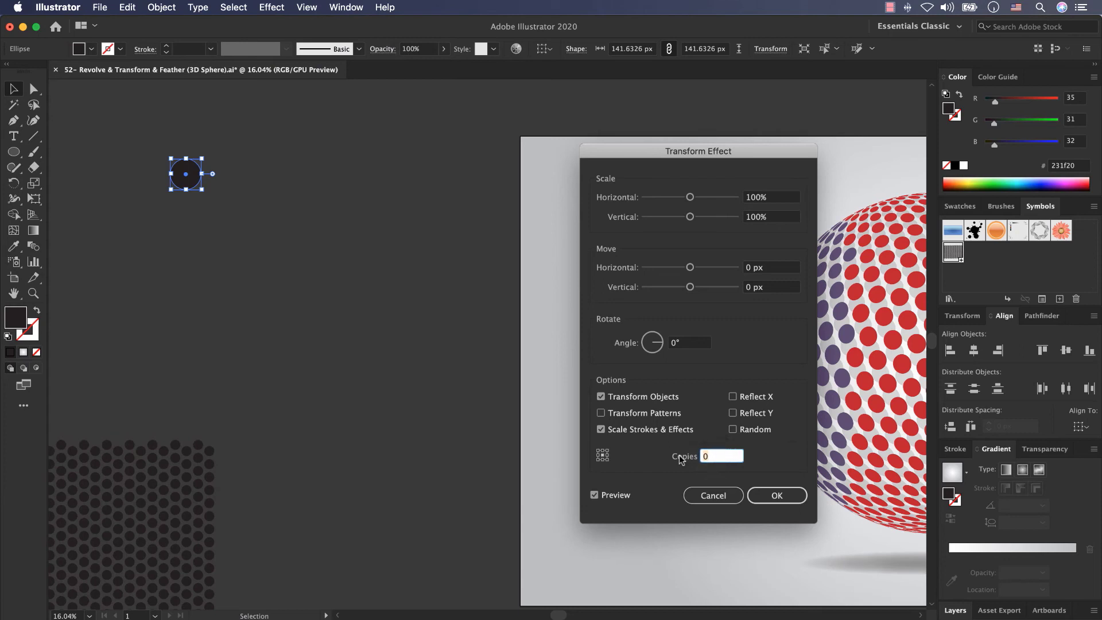
key("Tab")
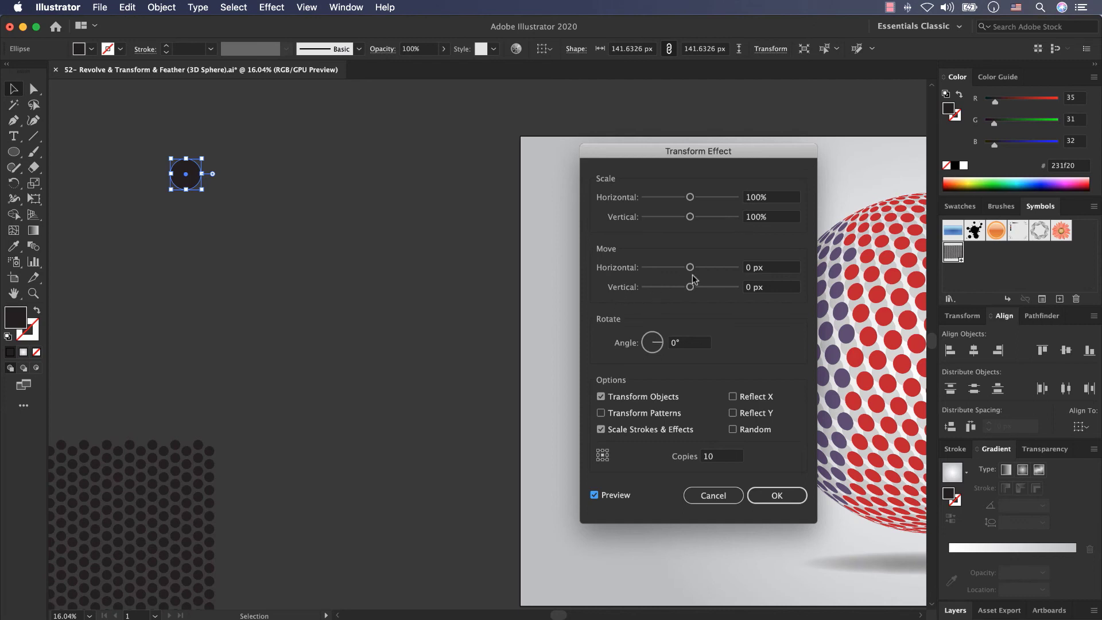
Set the effect's horizontal move to 200 px and apply it to make a row of spaced circles
left_click_drag(690, 267, 742, 271)
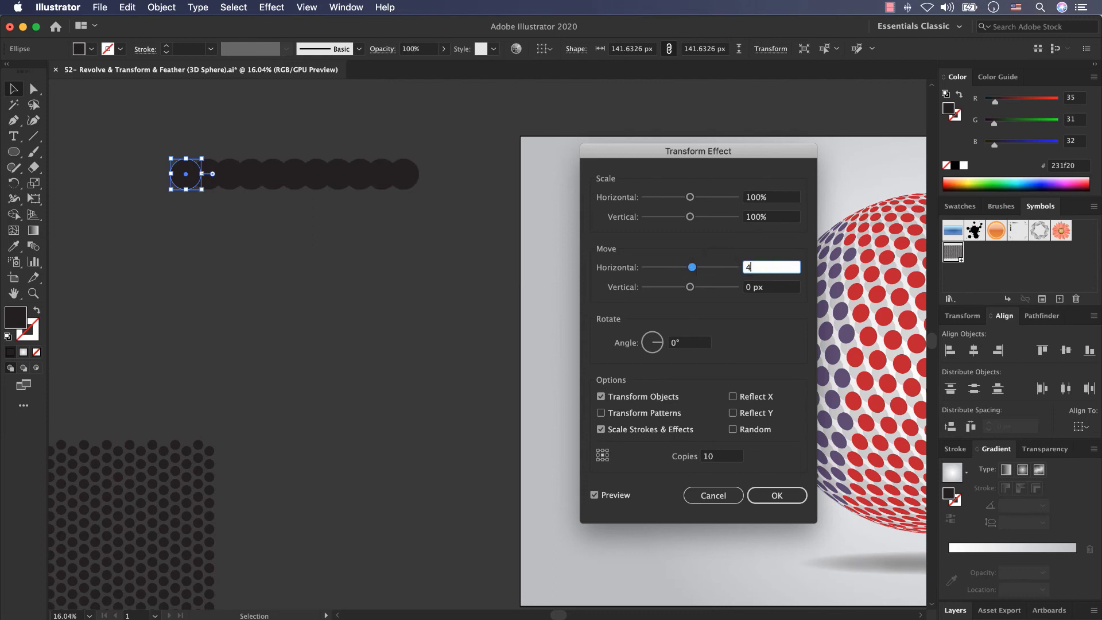
type("400")
key("Tab")
key("shift+Tab")
type("200")
key("Tab")
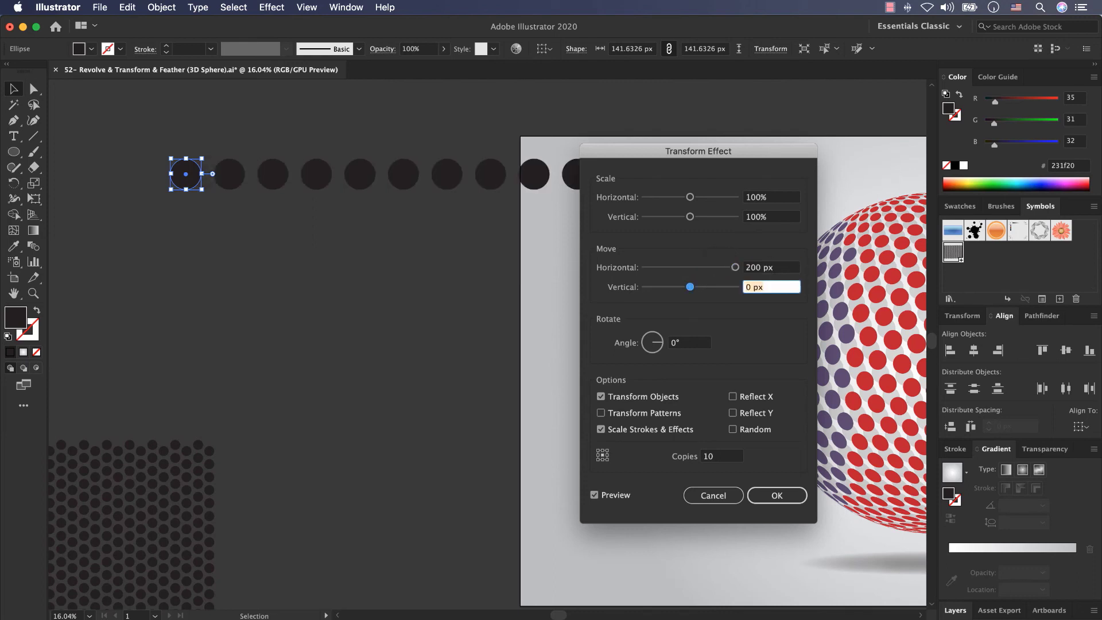
left_click(776, 496)
left_click(310, 253)
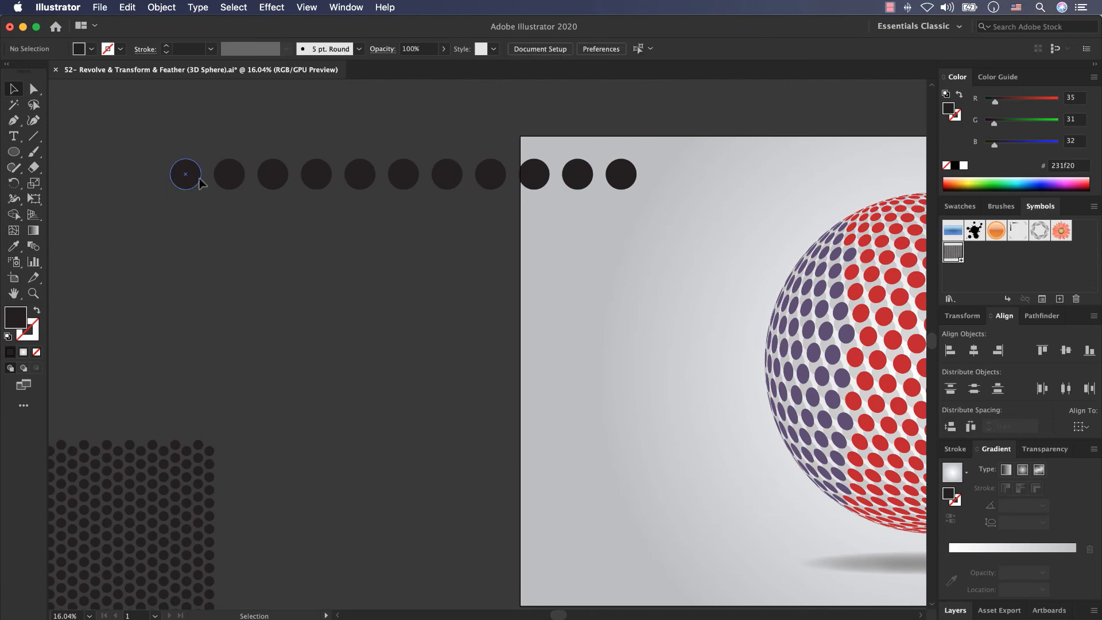
Duplicate the circle row just below with a half-spacing sideways stagger, and place both rows off the artboard above the dot pattern
left_click_drag(182, 184, 126, 223)
left_click(155, 132)
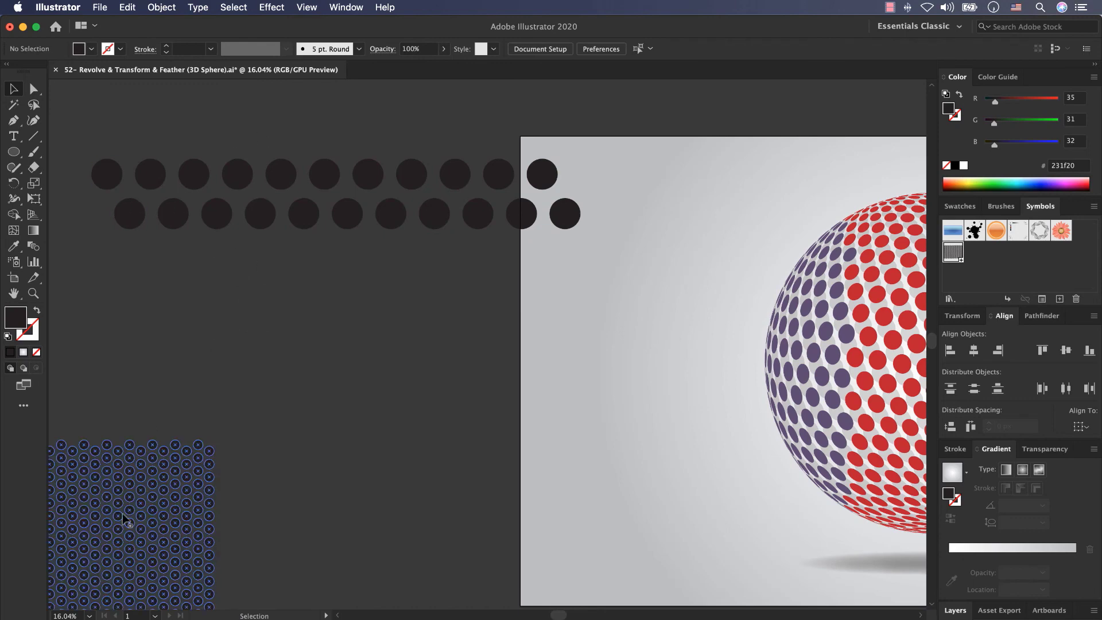
scroll(257, 294, "left", 5)
left_click_drag(257, 294, 105, 251)
left_click(326, 175)
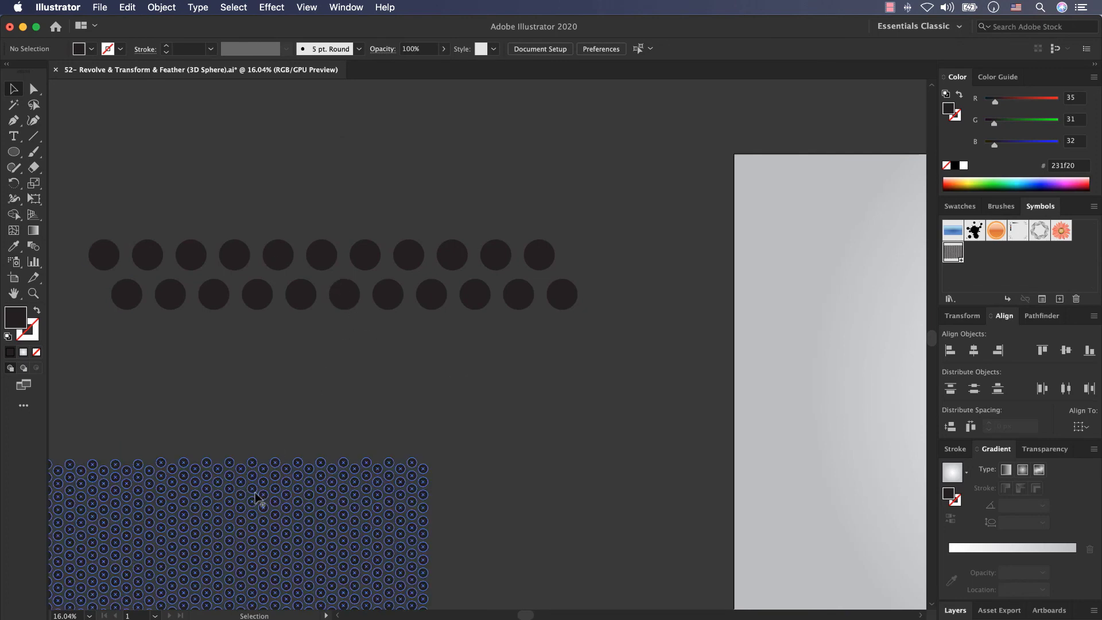
Fit the whole artboard in the view to check the finished sphere on its background
scroll(504, 388, "right", 2)
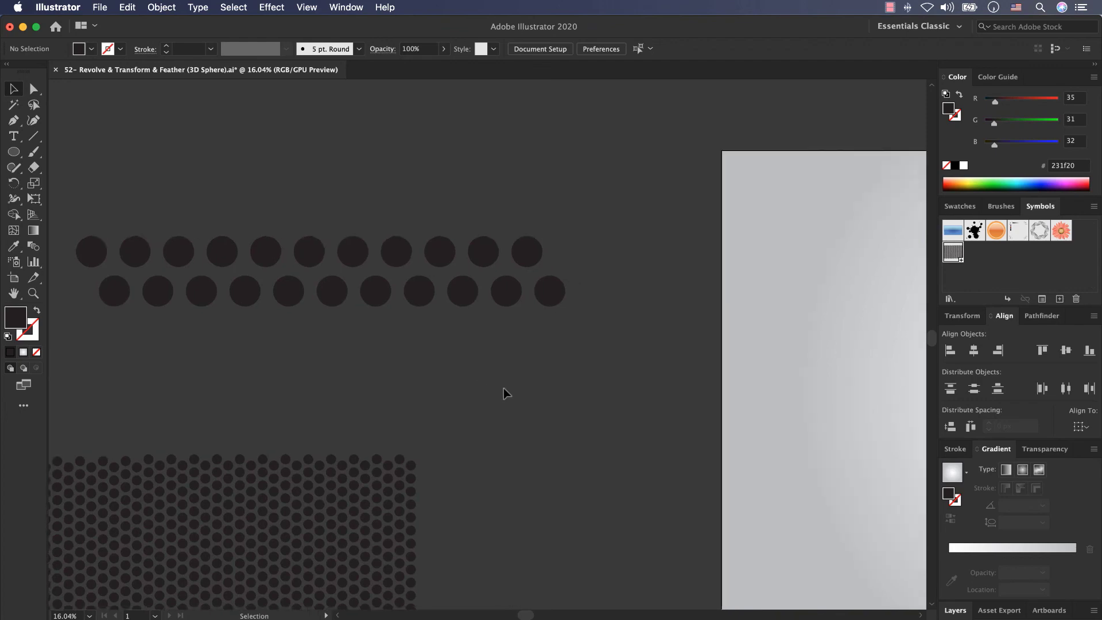
left_click(90, 616)
left_click(118, 600)
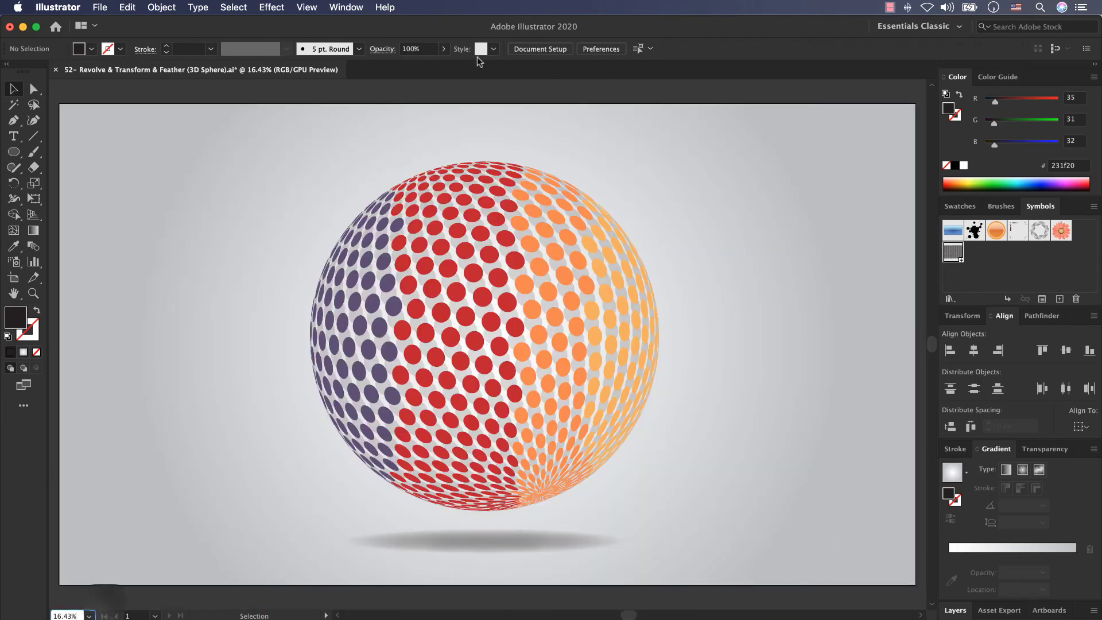